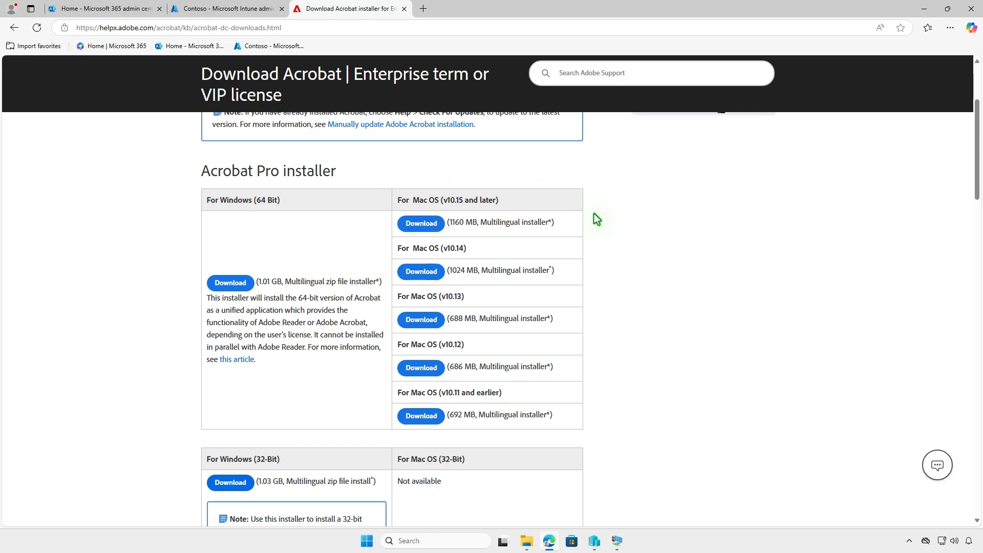
# Download the Acrobat Pro installer for Windows (64 Bit) and show it in the Downloads folder
pyautogui.click(230, 283)
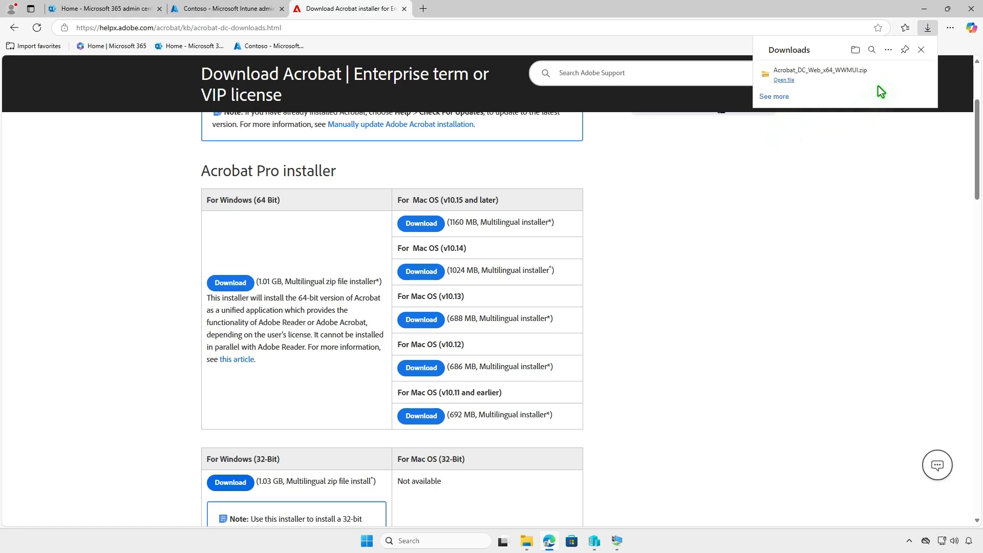
pyautogui.click(855, 50)
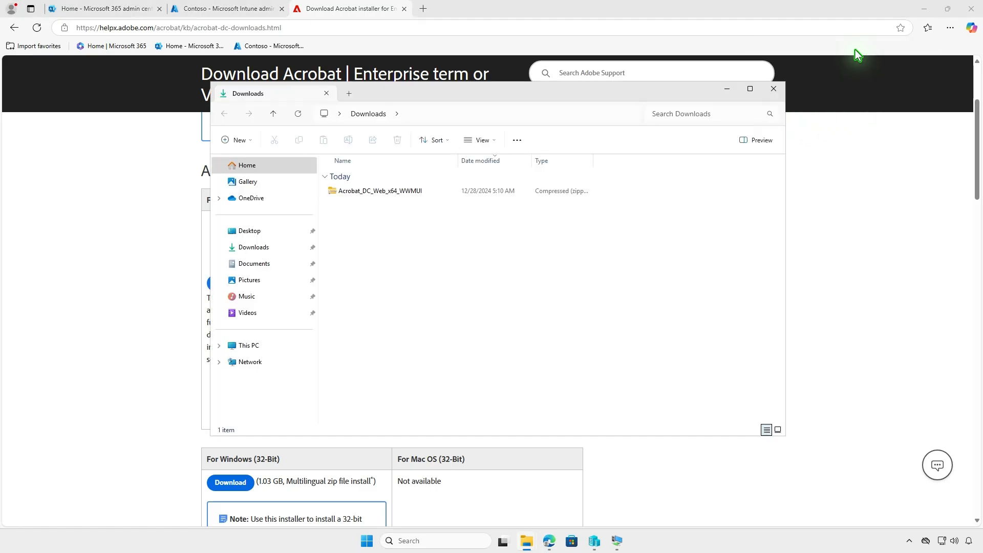
pyautogui.click(923, 9)
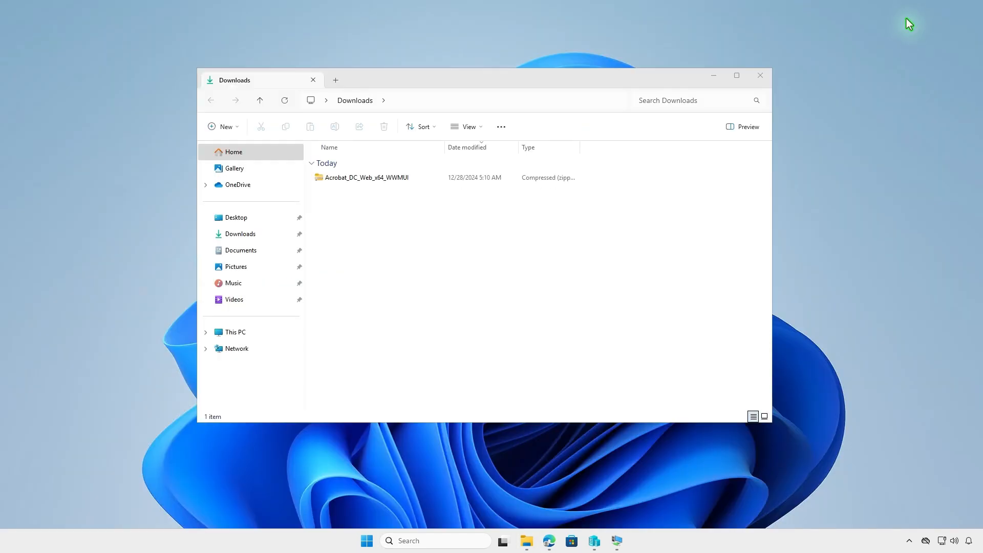
# Extract the Acrobat_DC_Web_x64_WWMUI archive to its default folder and open the extracted Adobe Acrobat folder, leaving only that window open
pyautogui.click(426, 179)
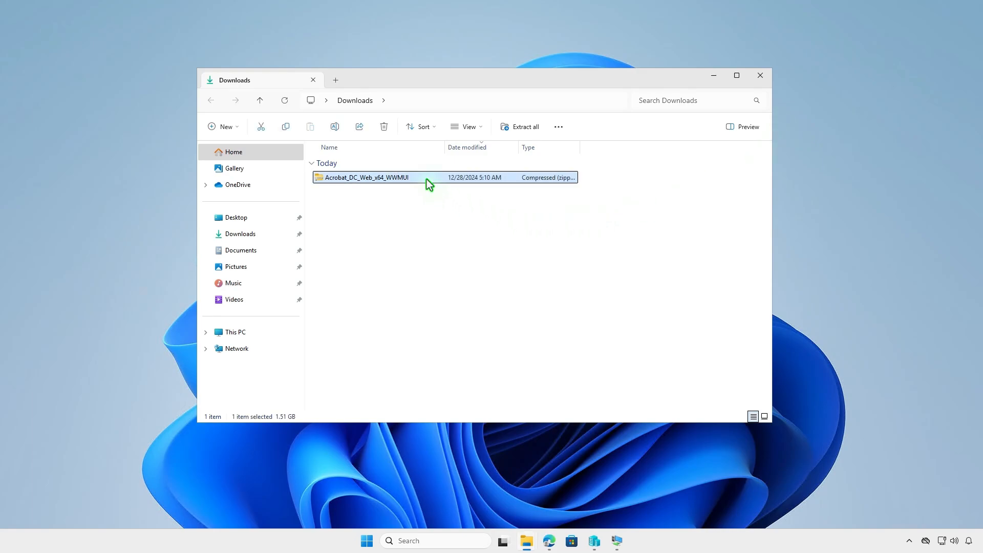
pyautogui.click(529, 128)
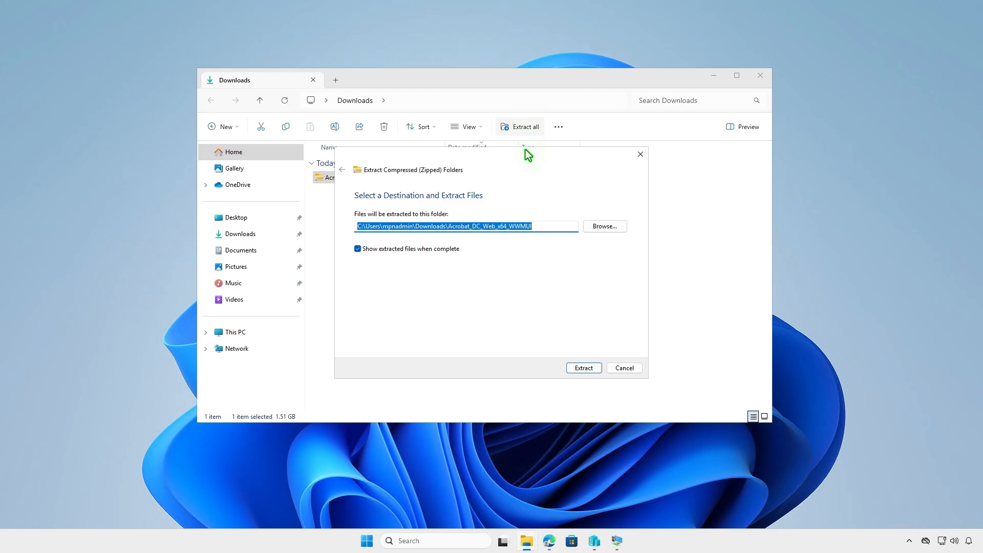
pyautogui.click(584, 366)
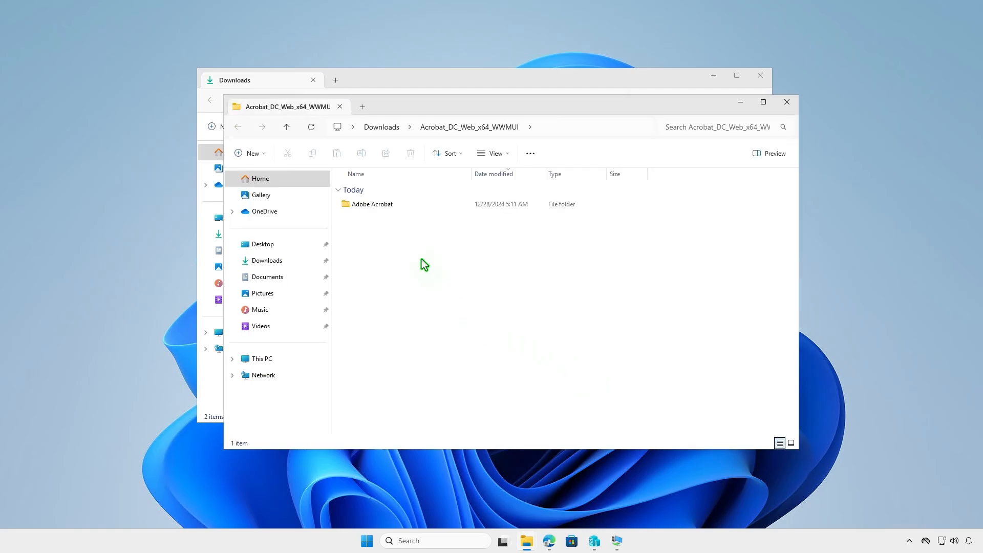
pyautogui.doubleClick(401, 206)
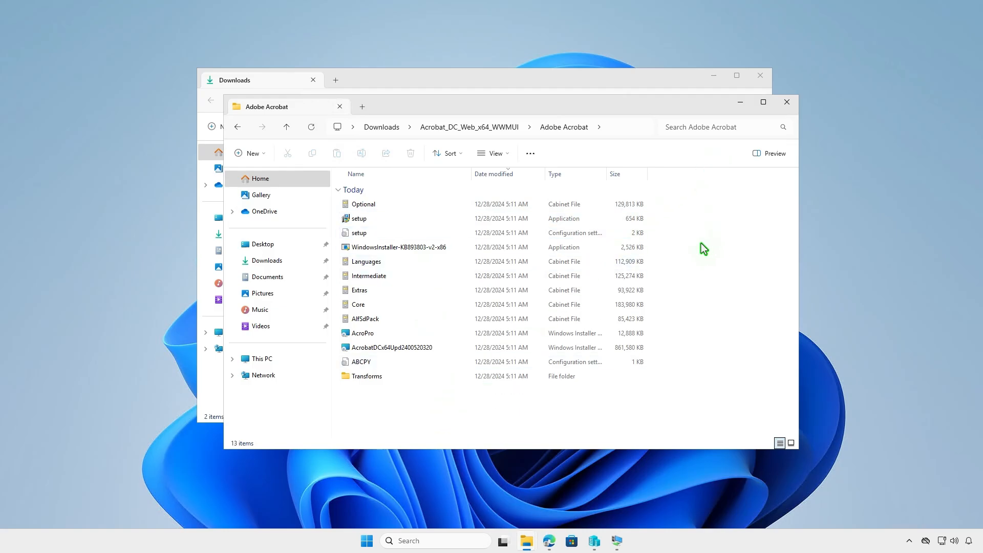
pyautogui.click(759, 75)
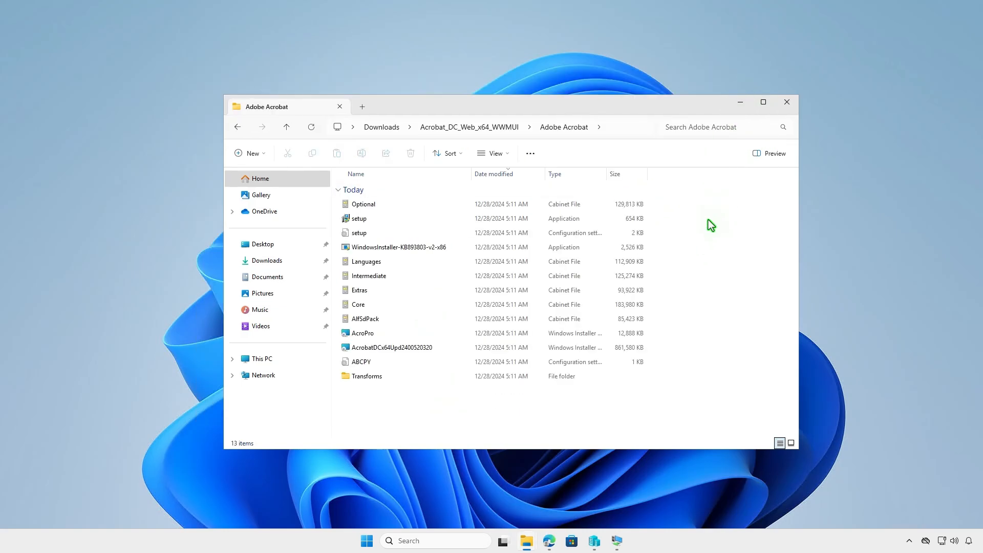
# Create a folder named Intune on the DATA (D:) drive, keeping the Adobe Acrobat folder open in its own tab
pyautogui.click(363, 107)
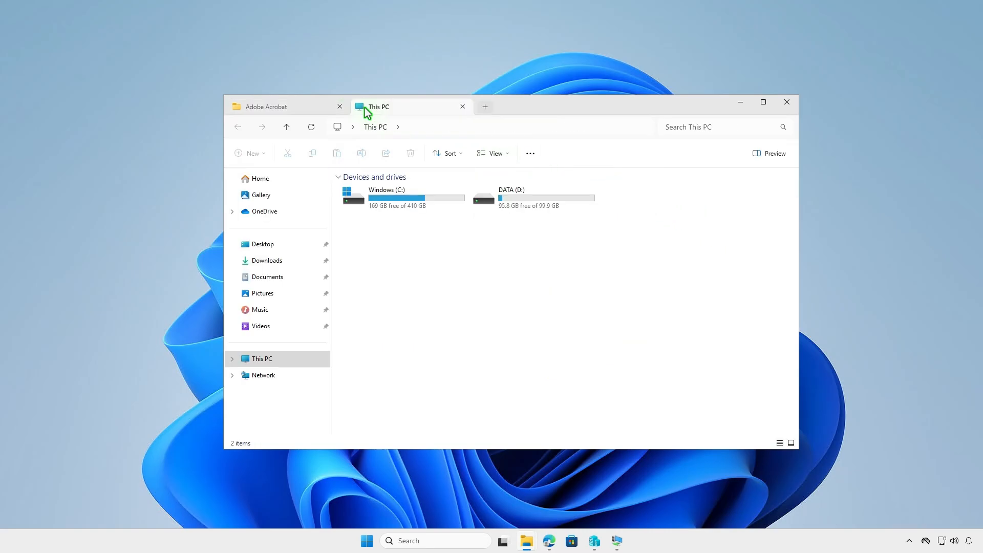
pyautogui.click(556, 204)
pyautogui.doubleClick(556, 204)
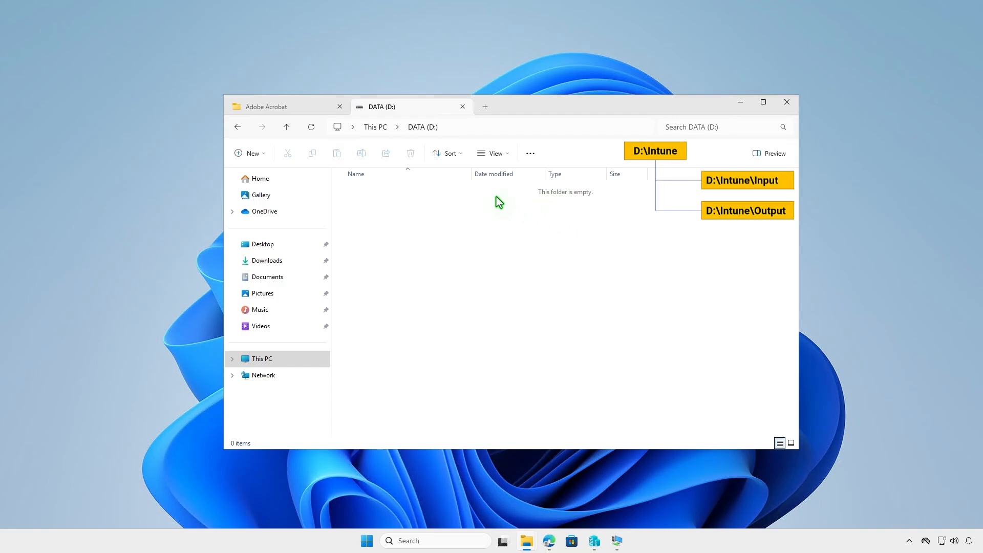
pyautogui.rightClick(419, 223)
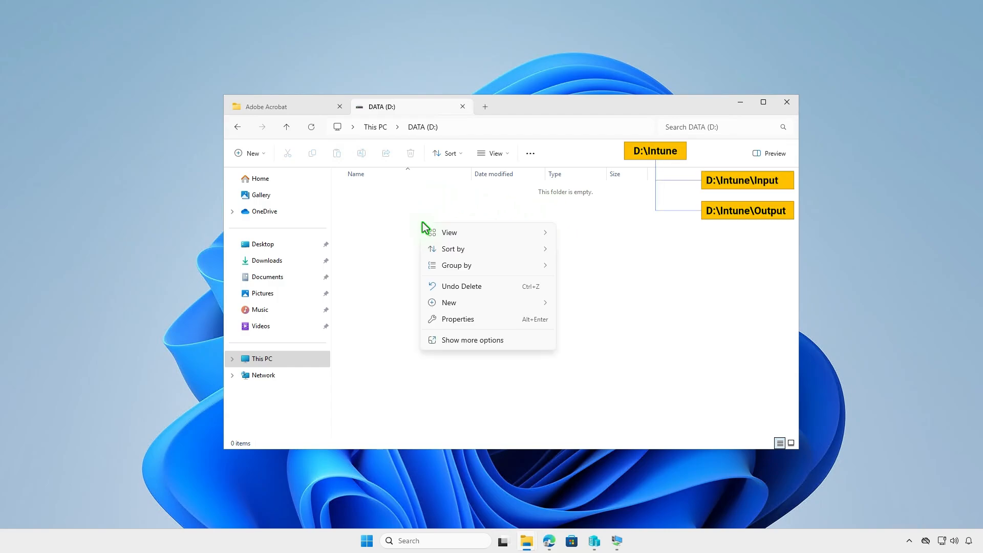
pyautogui.moveTo(511, 302)
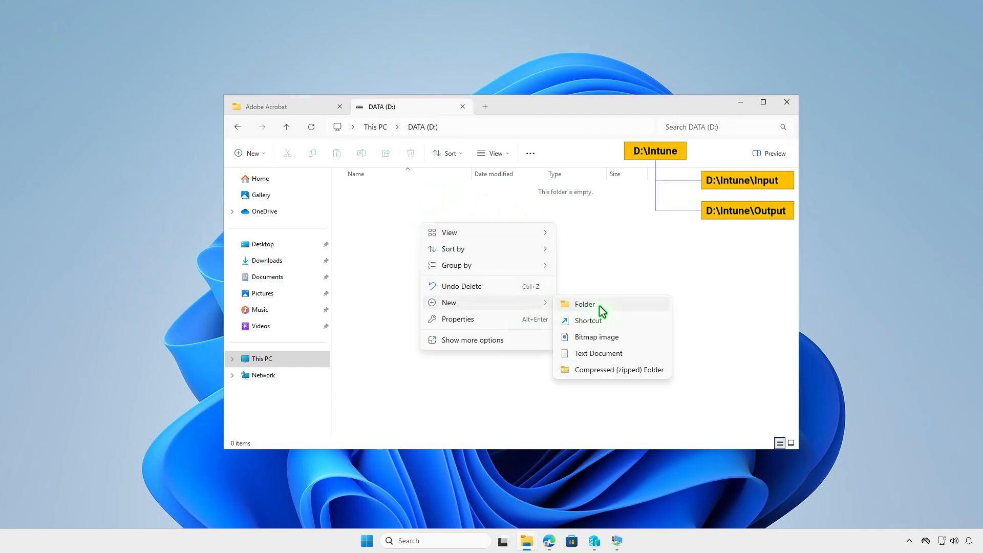
pyautogui.click(577, 302)
pyautogui.write('Intune')
pyautogui.press('Return')
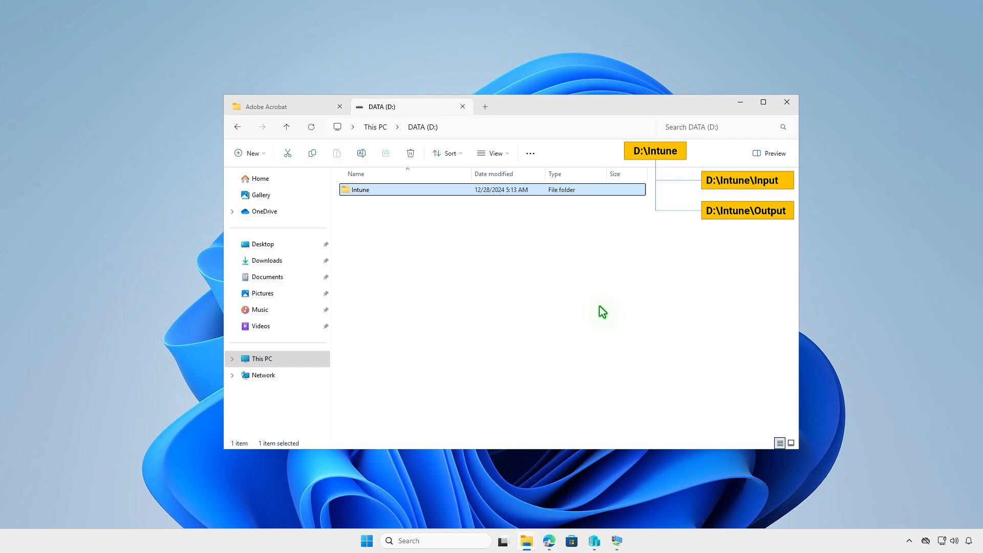
# Create a subfolder named Input inside D:\Intune
pyautogui.press('Return')
pyautogui.rightClick(508, 260)
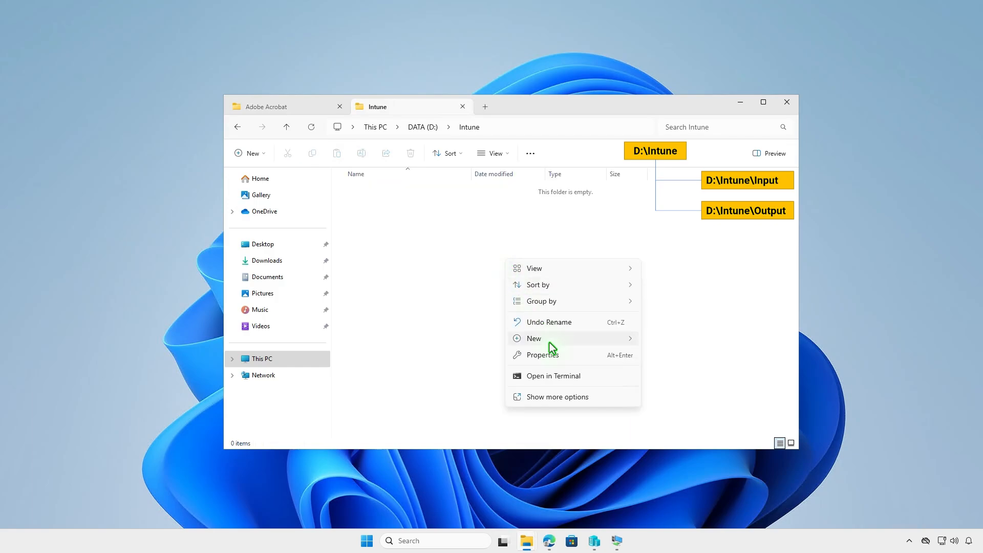
pyautogui.moveTo(553, 343)
pyautogui.click(667, 341)
pyautogui.write('Input')
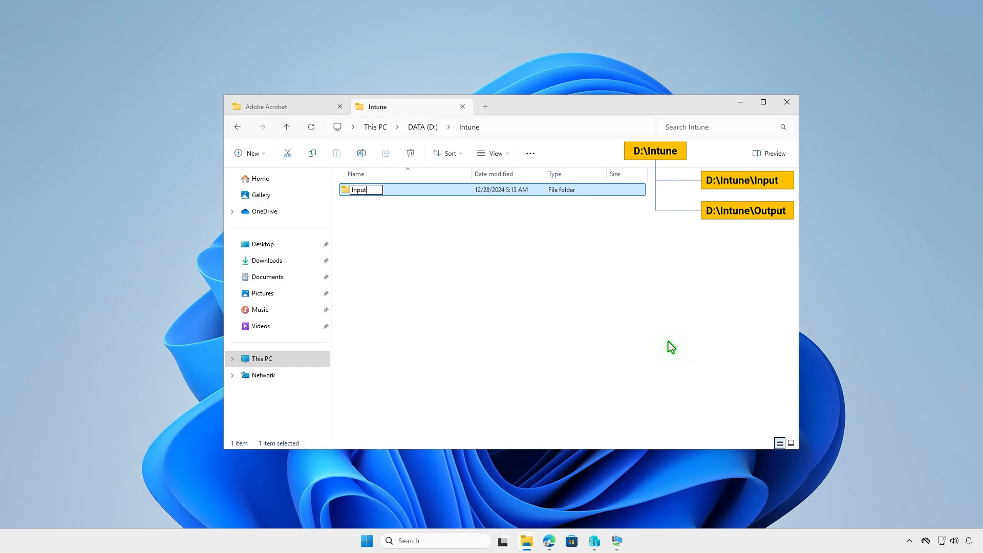
pyautogui.press('Return')
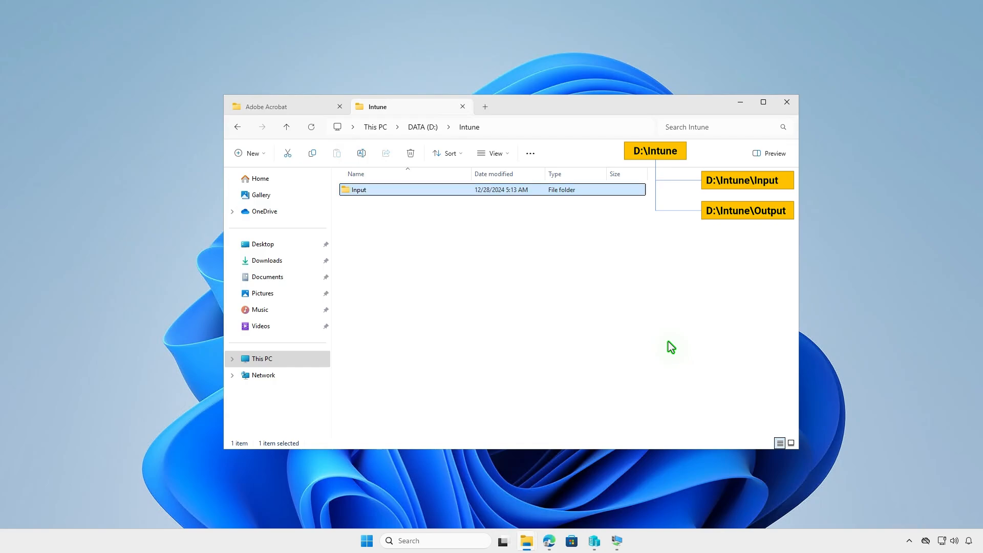
# Create a second subfolder named Output in D:\Intune
pyautogui.rightClick(453, 262)
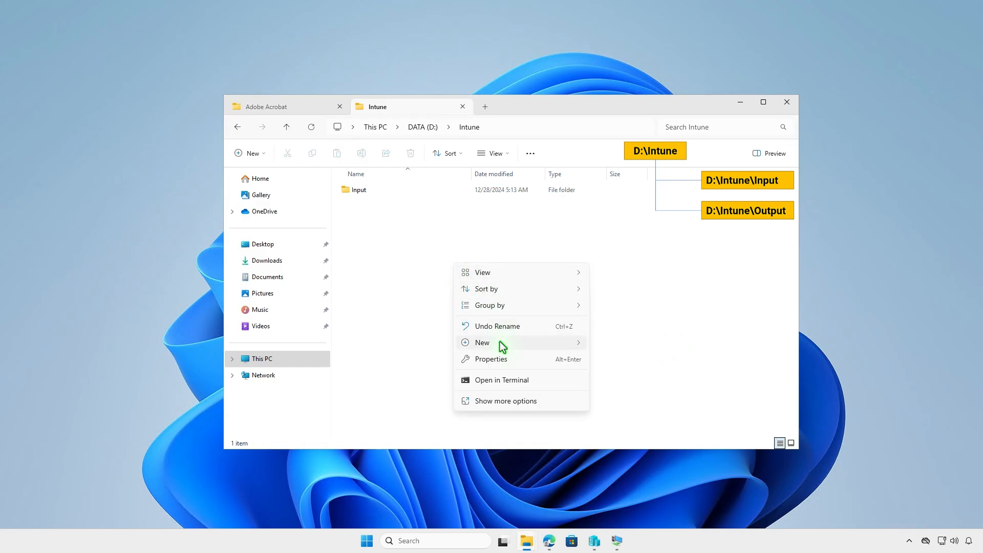
pyautogui.moveTo(500, 343)
pyautogui.click(609, 343)
pyautogui.write('Output')
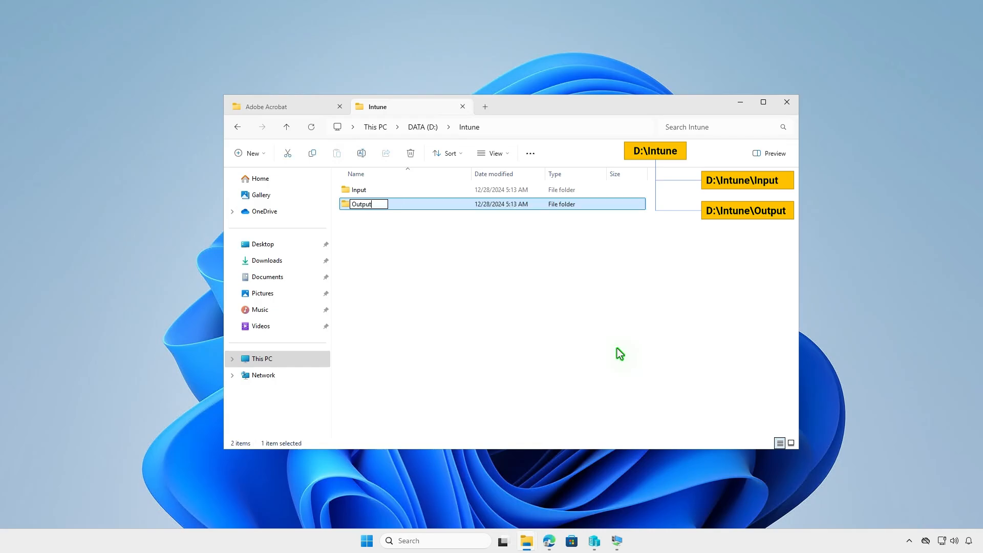
pyautogui.click(616, 348)
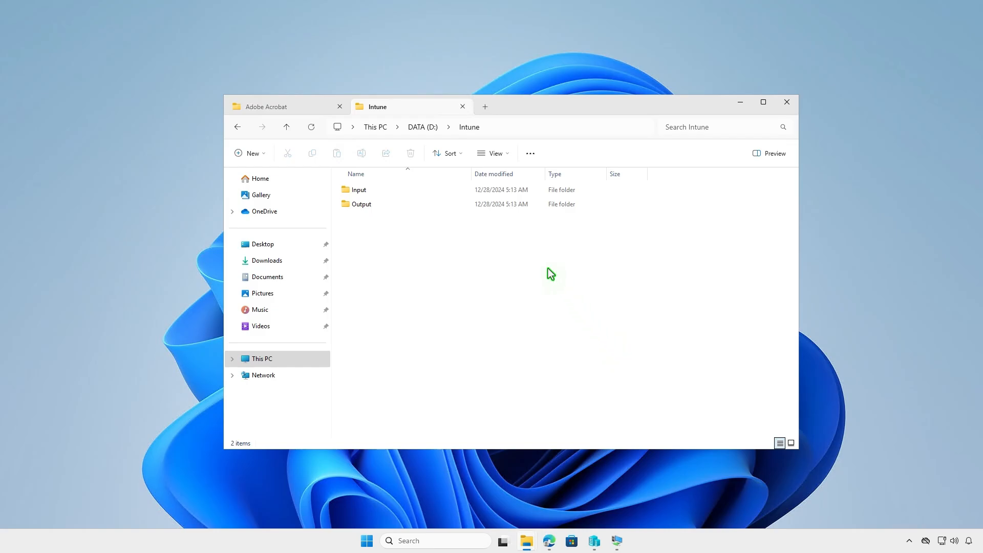
# Switch to Edge, download the latest Microsoft-Win32-Content-Prep-Tool release's source code zip from GitHub, and show it in the Downloads folder
pyautogui.click(548, 540)
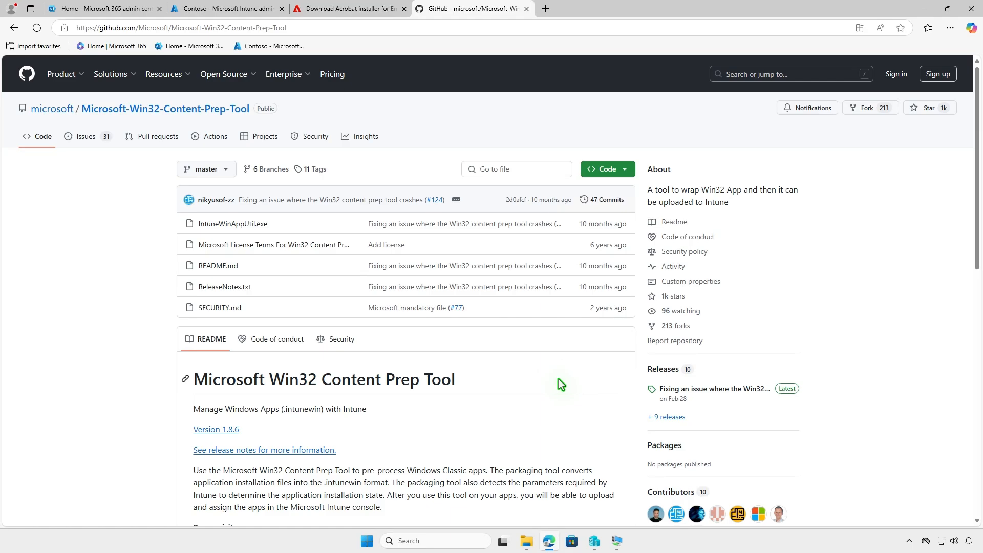
pyautogui.click(756, 389)
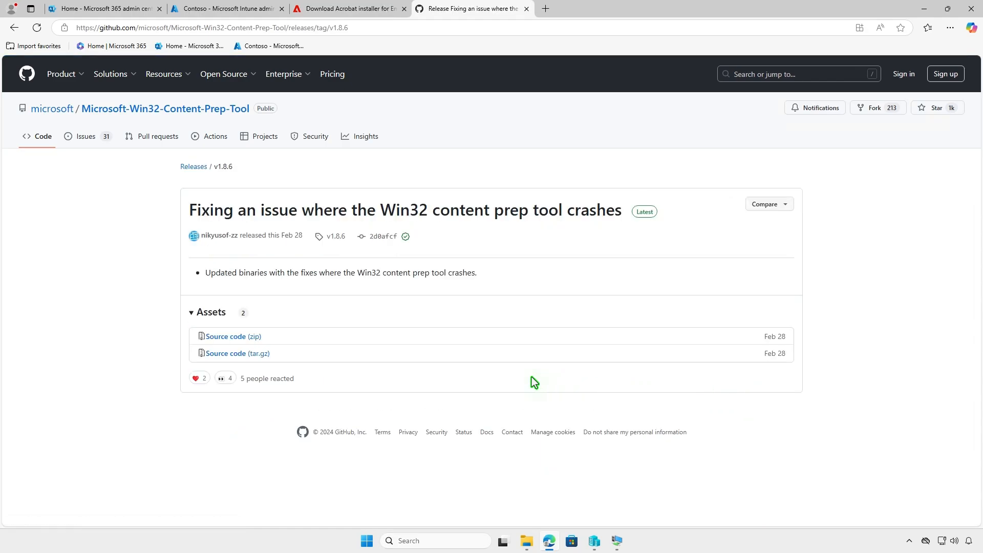
pyautogui.click(251, 338)
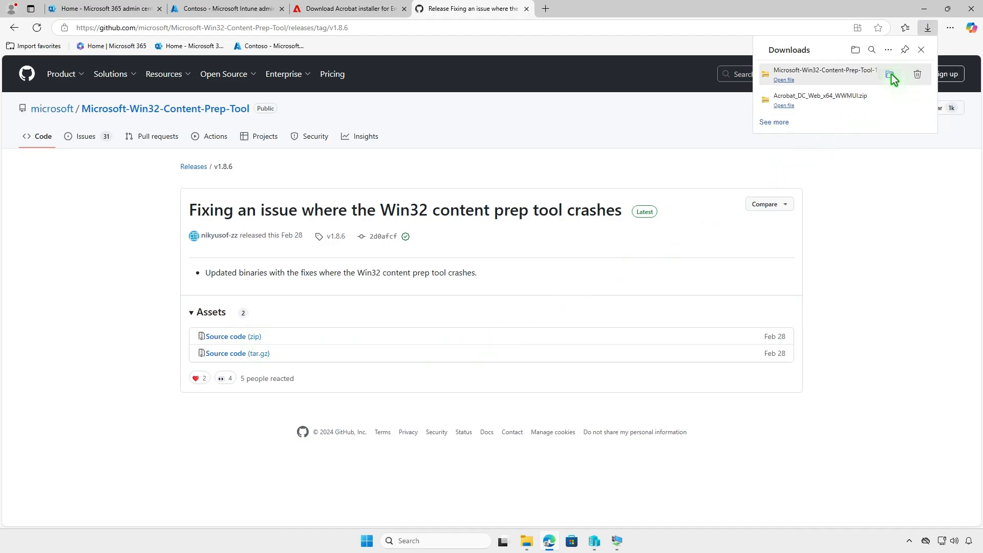
pyautogui.click(892, 75)
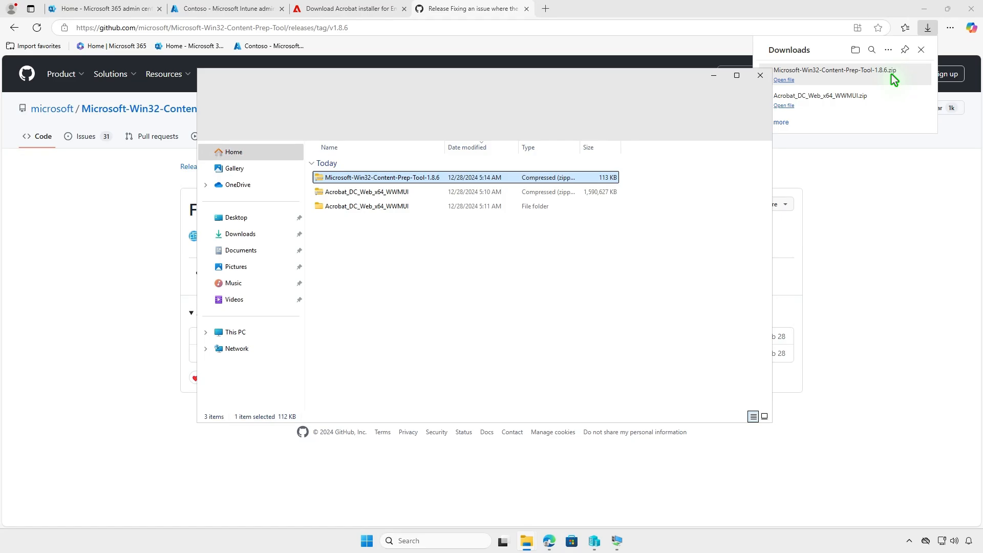
pyautogui.click(928, 14)
pyautogui.click(926, 11)
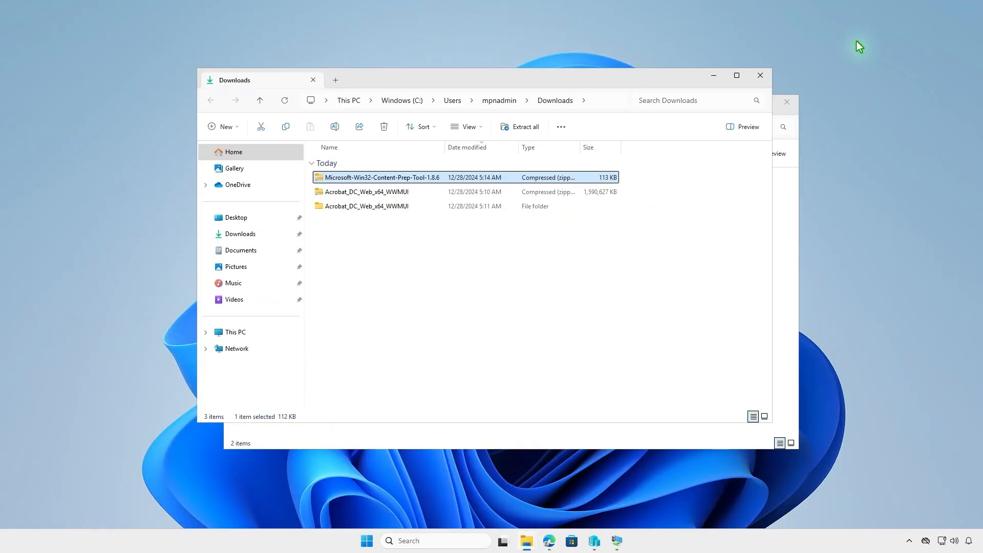
# Extract the Microsoft-Win32-Content-Prep-Tool-1.8.6 archive to its default folder and open the extracted inner folder
pyautogui.click(530, 127)
pyautogui.click(584, 368)
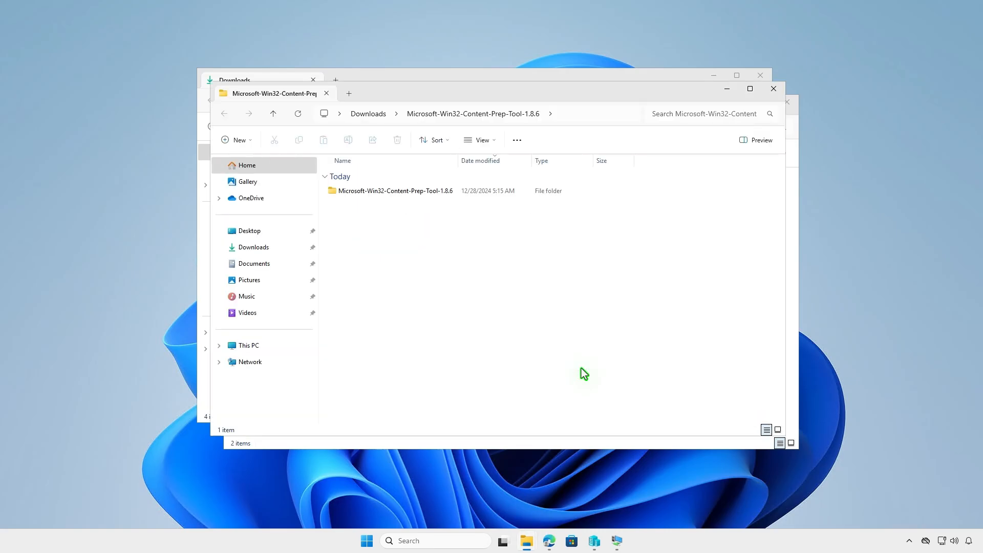
pyautogui.doubleClick(455, 192)
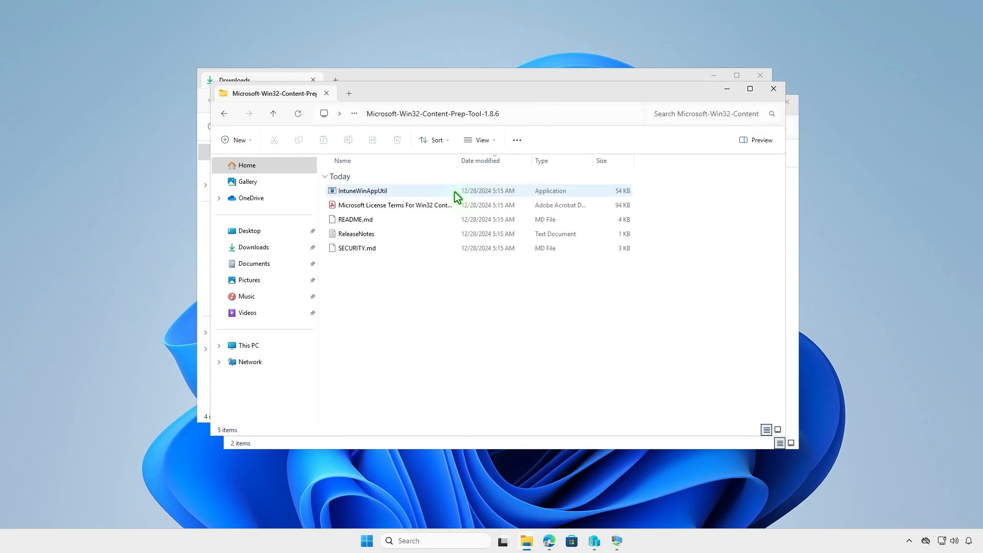
# Copy the IntuneWinAppUtil application from the extracted tool folder into D:\Intune, and close that window
pyautogui.click(412, 191)
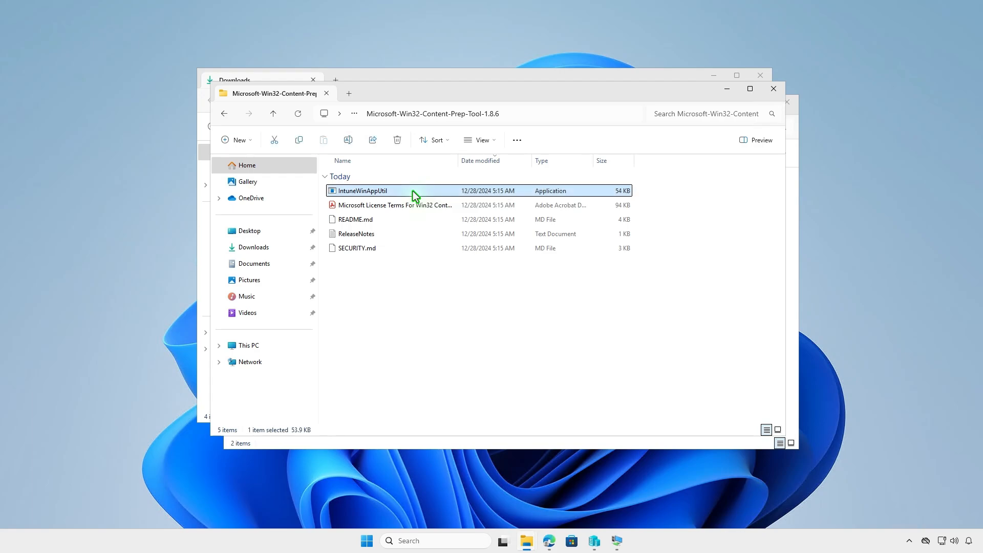
pyautogui.rightClick(412, 191)
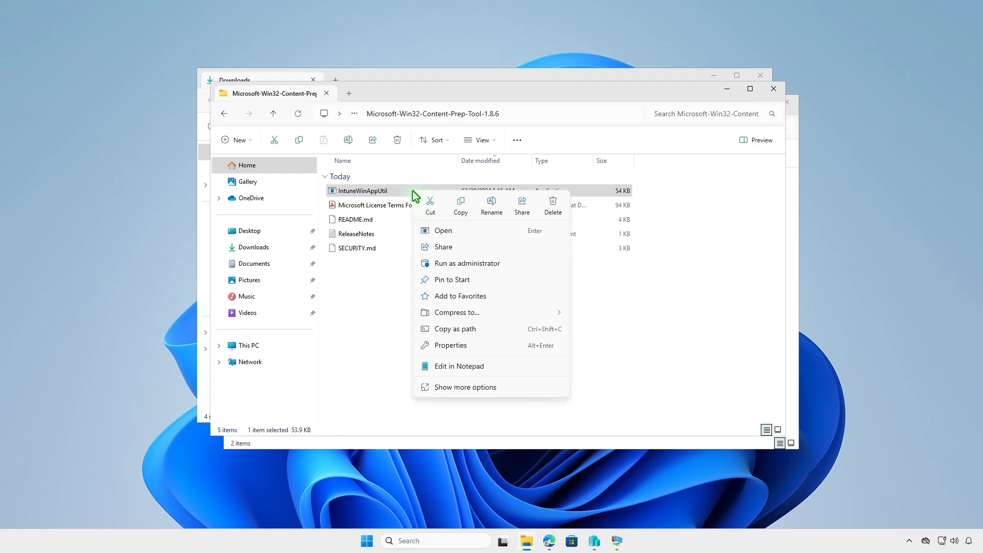
pyautogui.click(460, 206)
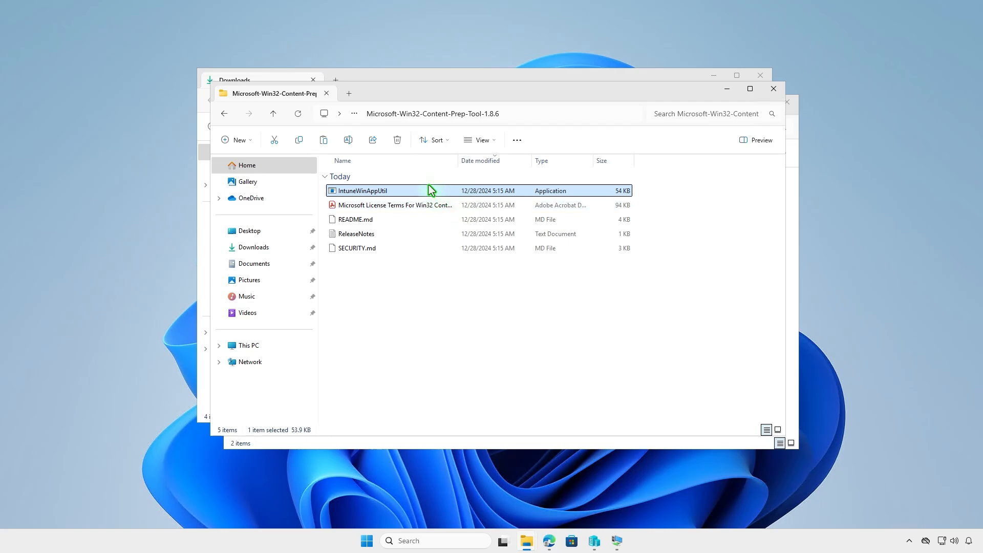
pyautogui.click(349, 95)
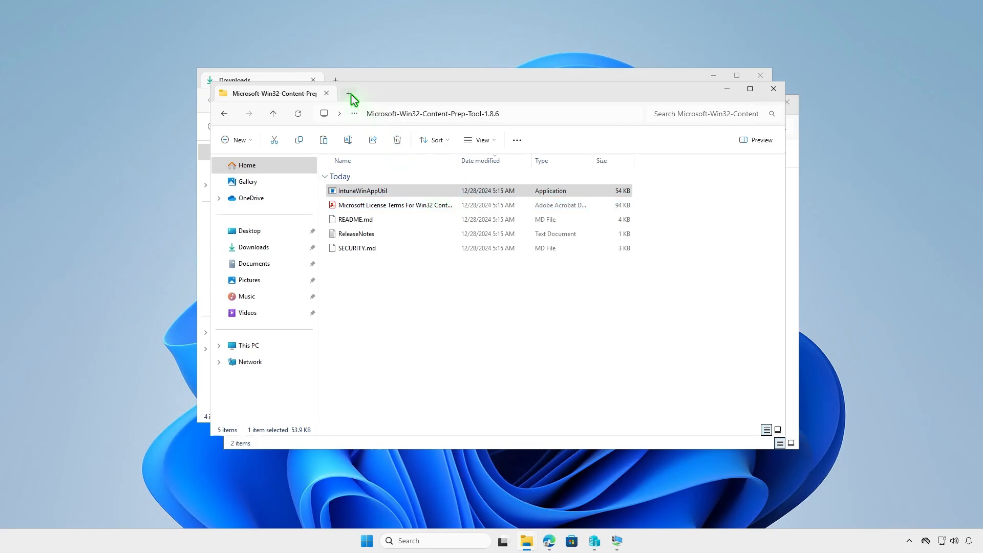
pyautogui.doubleClick(542, 186)
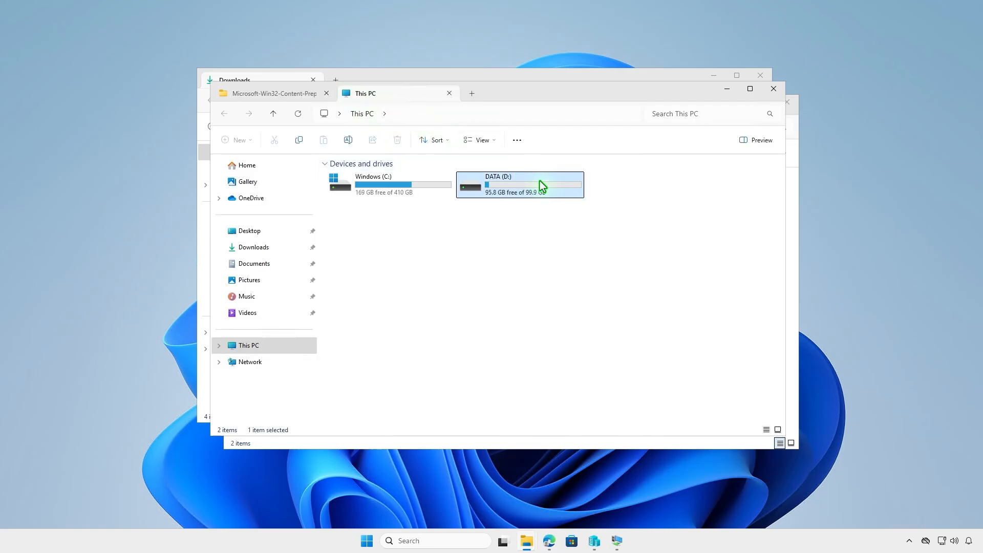
pyautogui.click(411, 177)
pyautogui.doubleClick(410, 177)
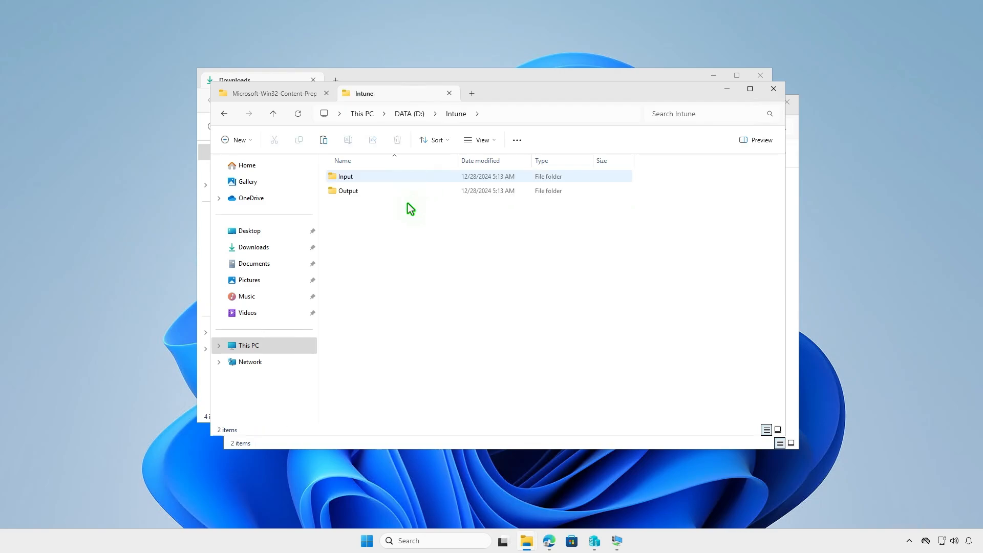
pyautogui.rightClick(407, 236)
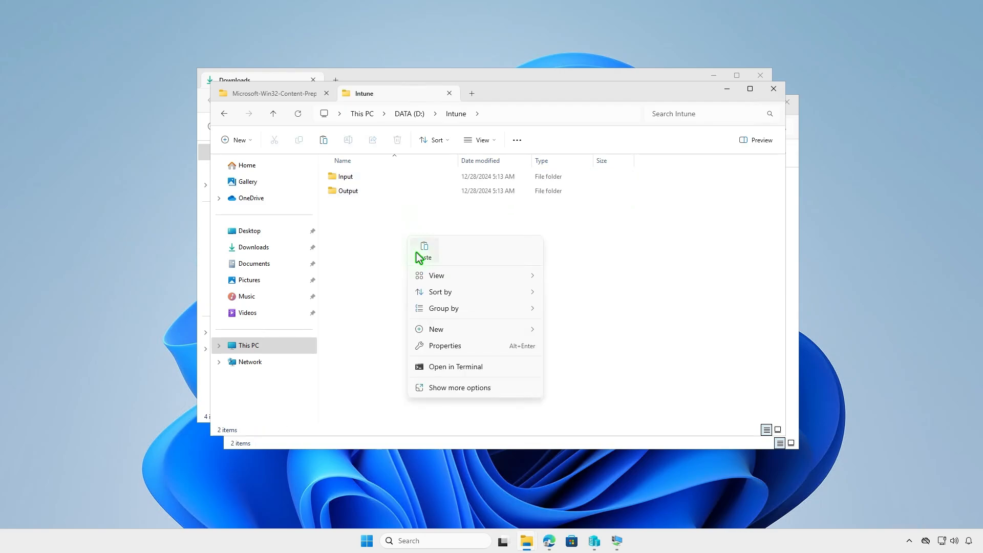
pyautogui.click(418, 256)
pyautogui.click(456, 317)
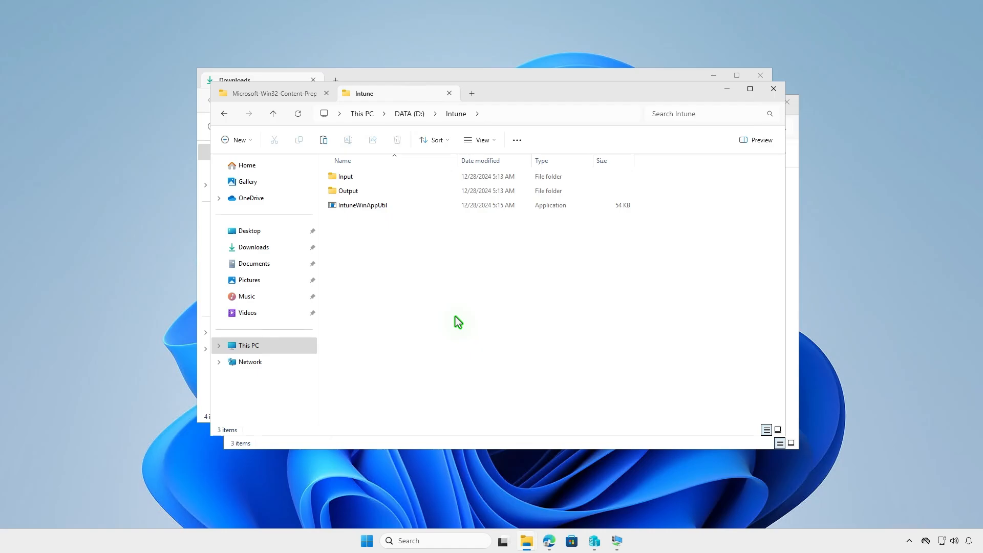
pyautogui.click(773, 89)
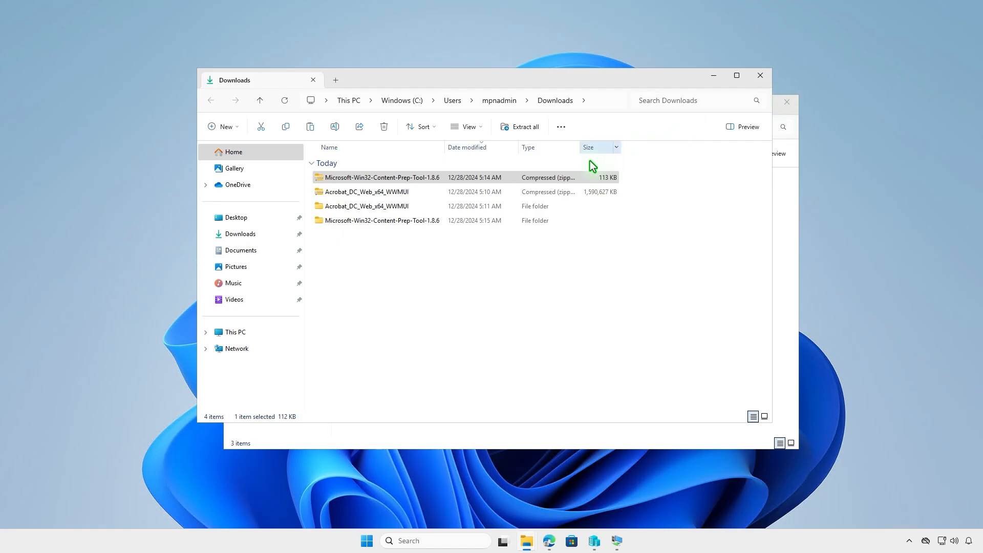
# Copy everything inside the Adobe Acrobat subfolder of the extracted Acrobat_DC_Web_x64_WWMUI folder
pyautogui.doubleClick(404, 206)
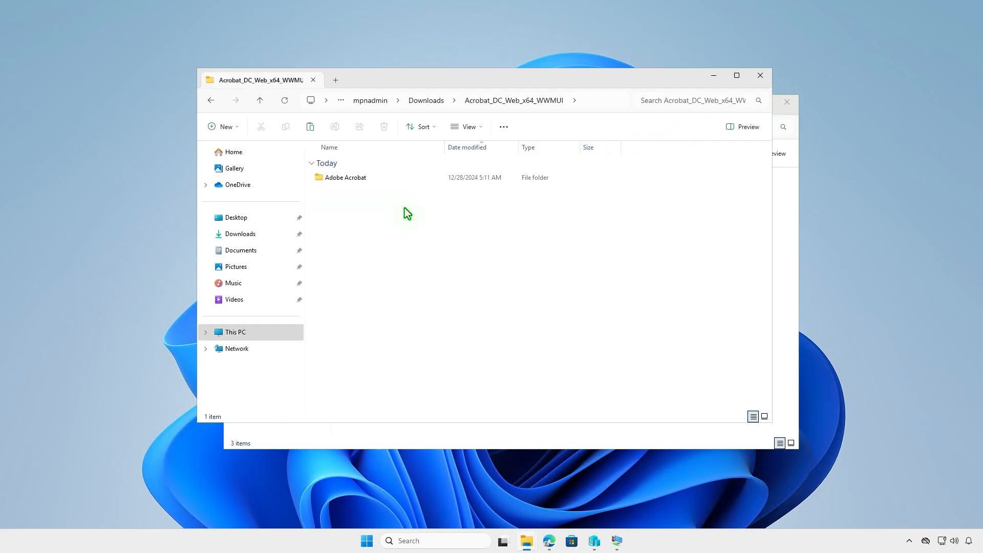
pyautogui.doubleClick(393, 181)
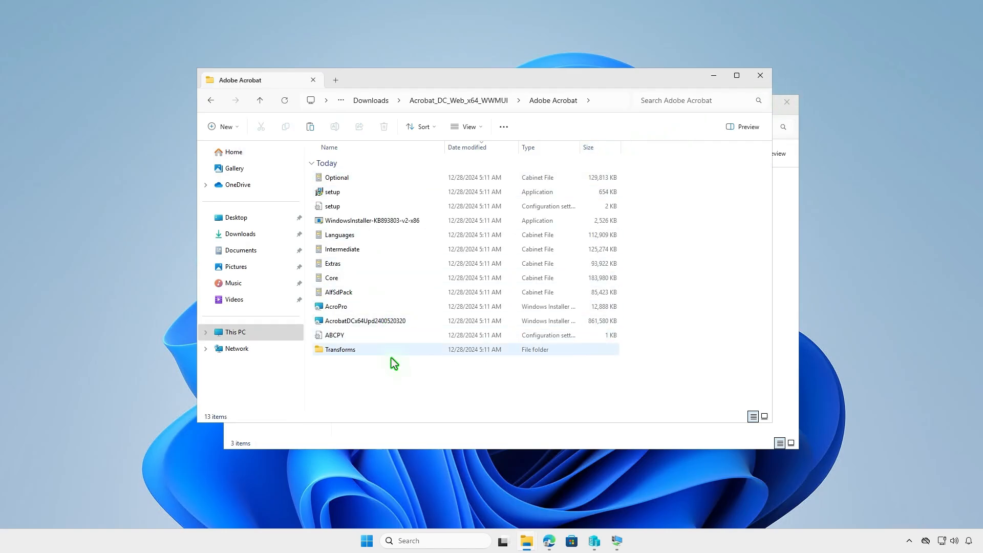
pyautogui.moveTo(393, 373); pyautogui.dragTo(398, 179)
pyautogui.rightClick(401, 177)
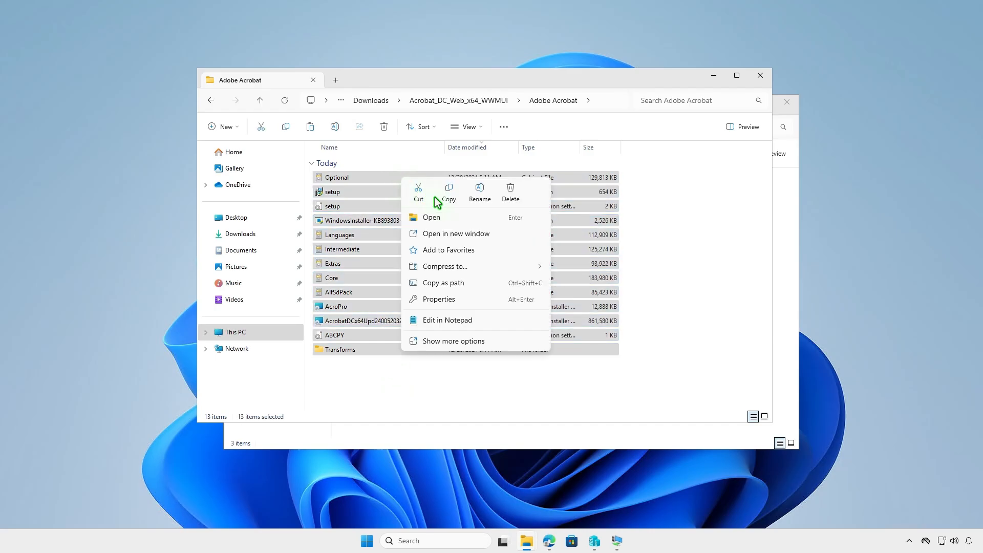
pyautogui.click(450, 193)
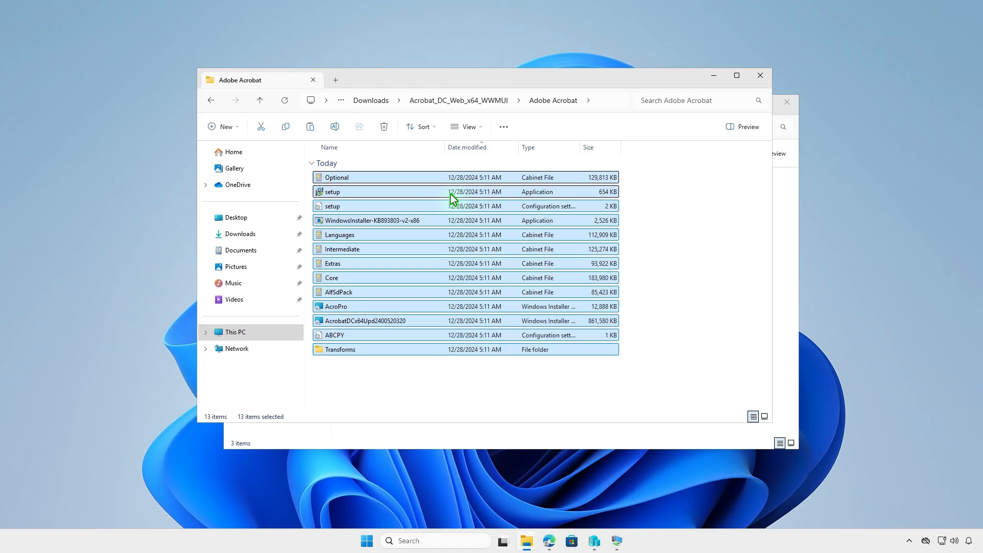
# Paste the copied Acrobat installer files into D:\Intune\Input from a new tab, and clear both File Explorer windows off the desktop
pyautogui.click(335, 80)
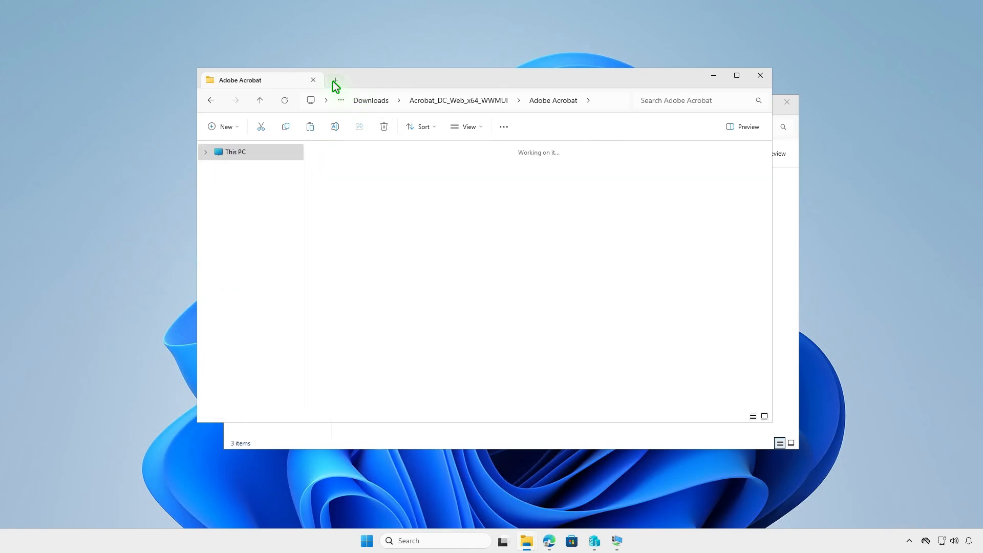
pyautogui.doubleClick(525, 172)
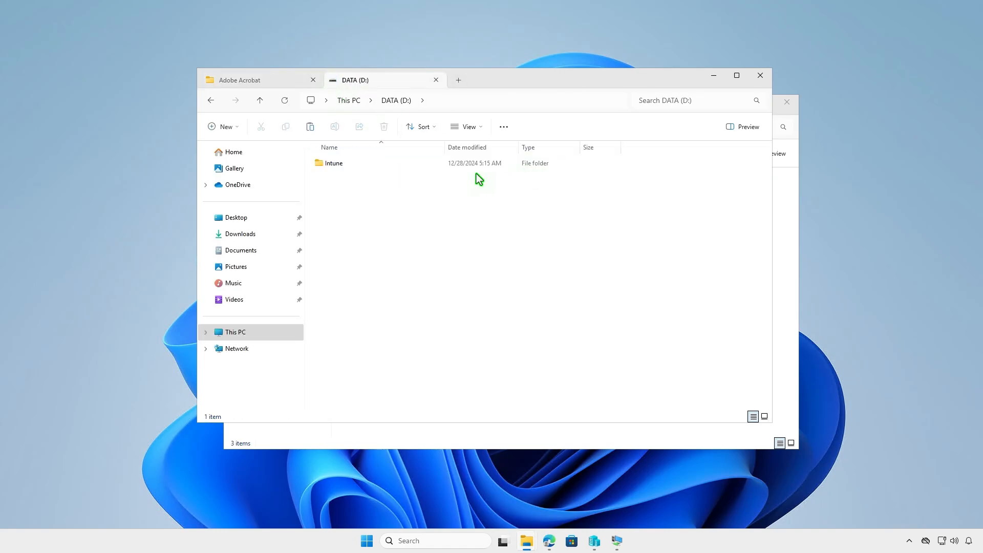
pyautogui.doubleClick(389, 164)
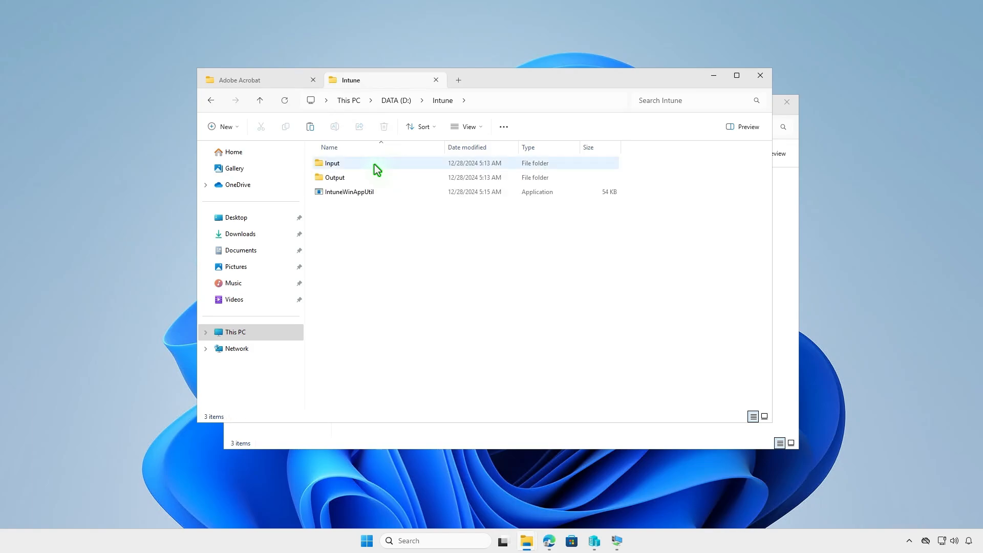
pyautogui.doubleClick(374, 164)
pyautogui.rightClick(389, 186)
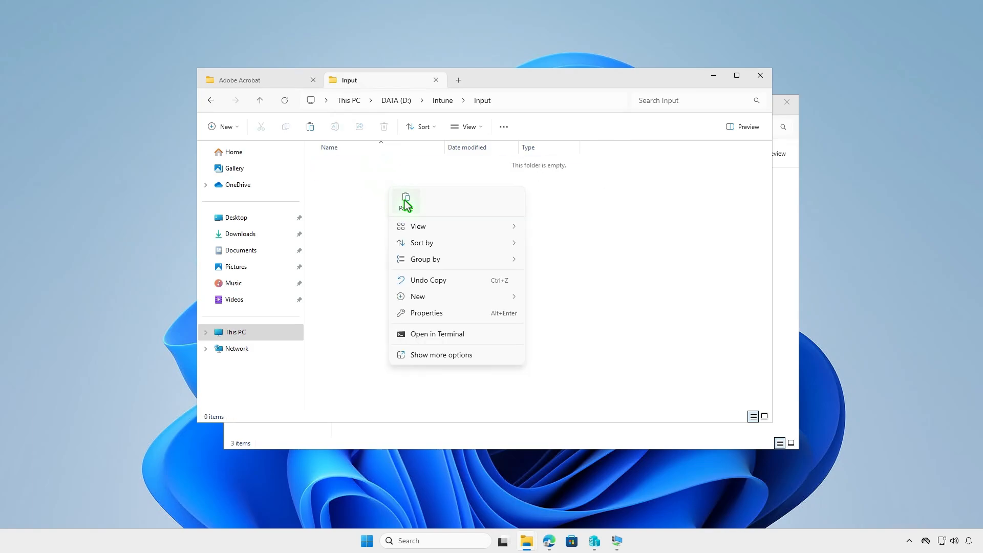
pyautogui.click(405, 200)
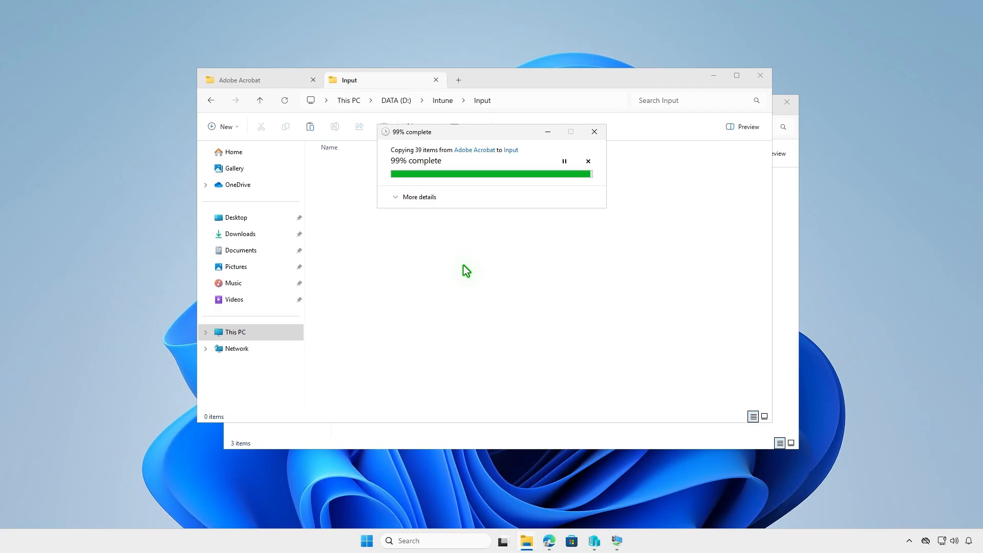
pyautogui.click(614, 261)
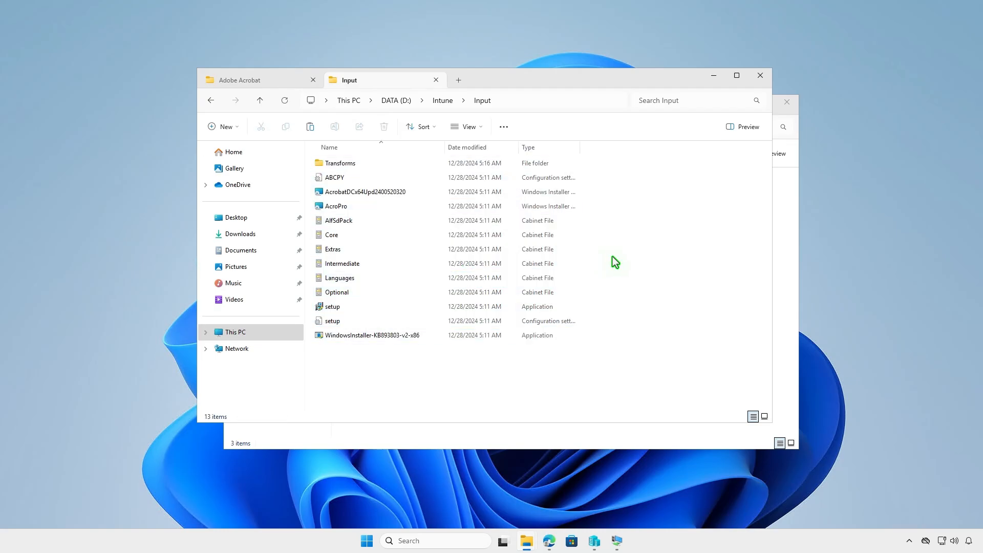
pyautogui.click(754, 78)
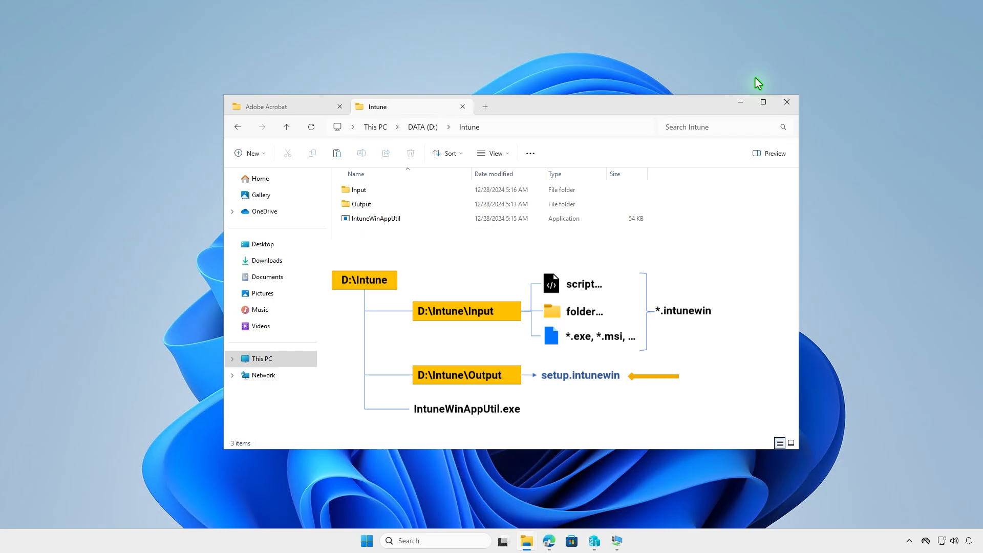
pyautogui.click(740, 102)
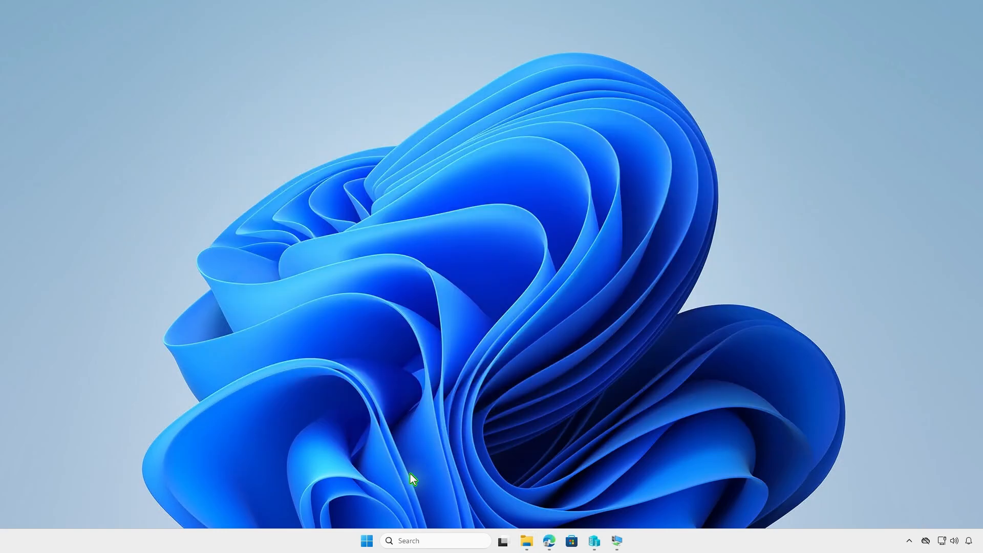
# Open Terminal as administrator and change the working directory to D:\Intune
pyautogui.rightClick(369, 538)
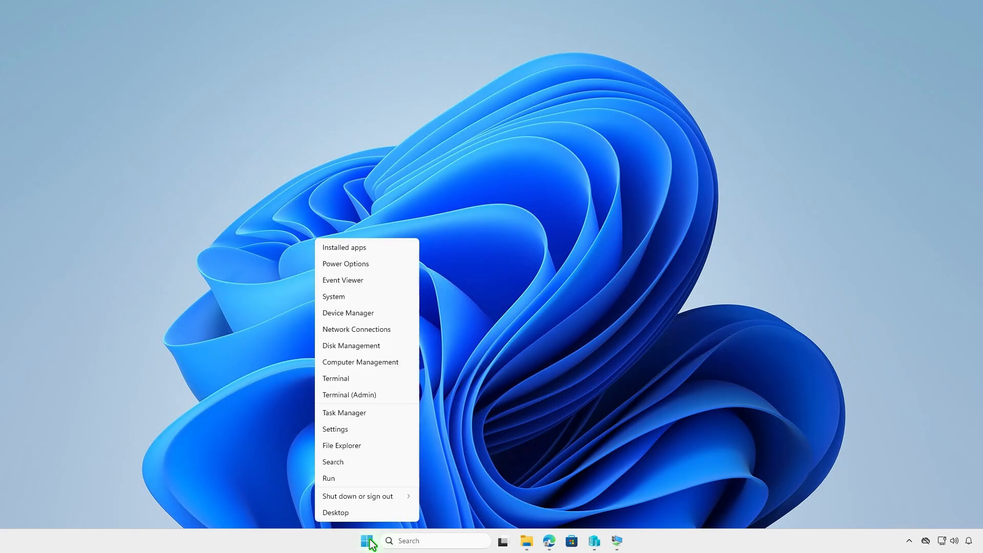
pyautogui.click(392, 400)
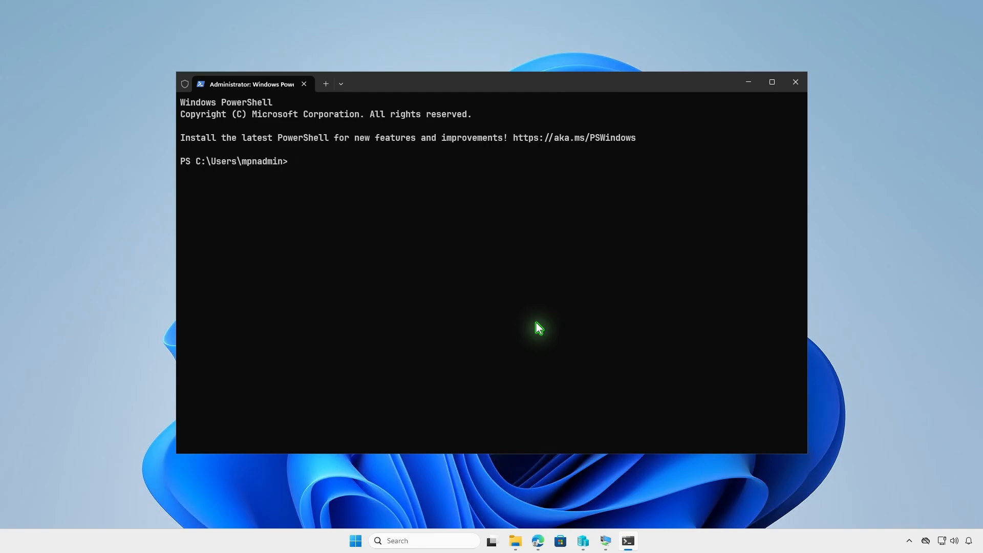
pyautogui.write('cd d:\\in')
pyautogui.press('Tab')
pyautogui.press('Return')
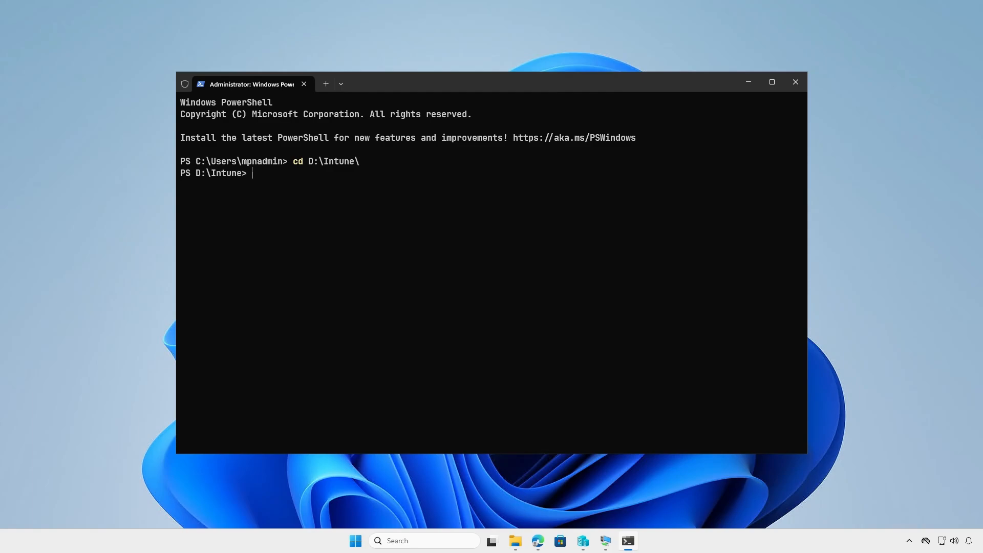
pyautogui.press('Return')
# Run IntuneWinAppUtil.exe and specify D:\Intune\Input as the source folder
pyautogui.write('intu')
pyautogui.press('Tab')
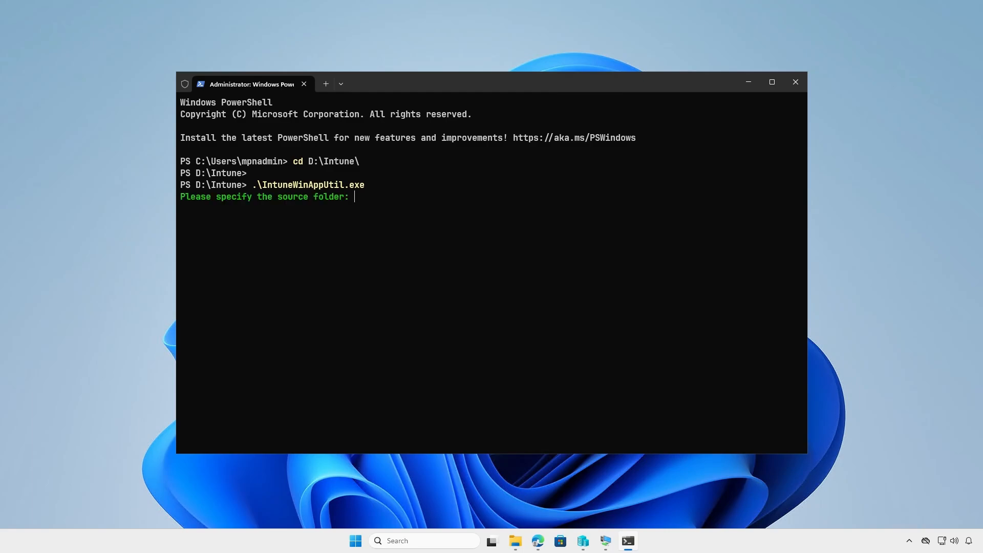
pyautogui.write('D:\\Intune\\Input')
pyautogui.press('Return')
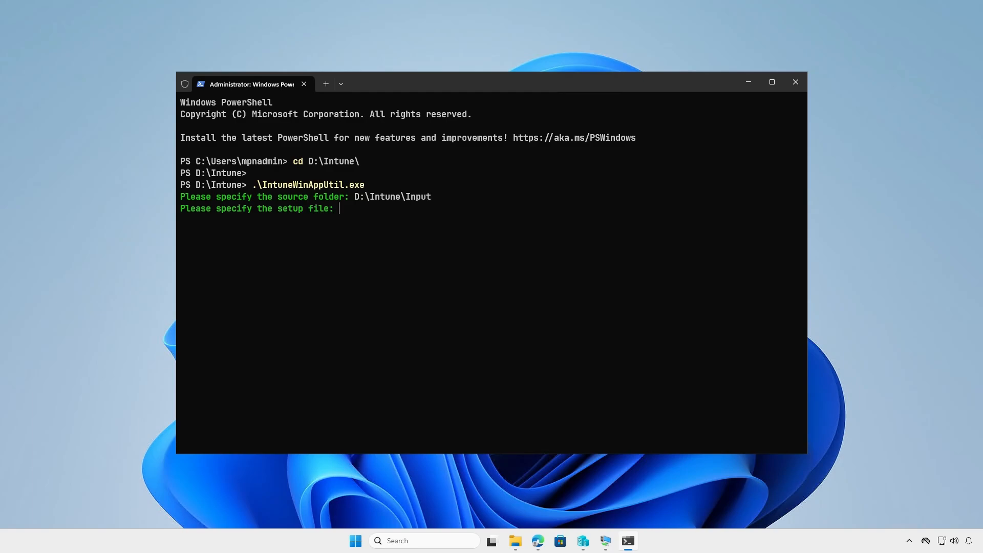
# Specify D:\Intune\Input\setup.exe as the setup file
pyautogui.write('D:\\Intune\\')
pyautogui.write('Input\\setup')
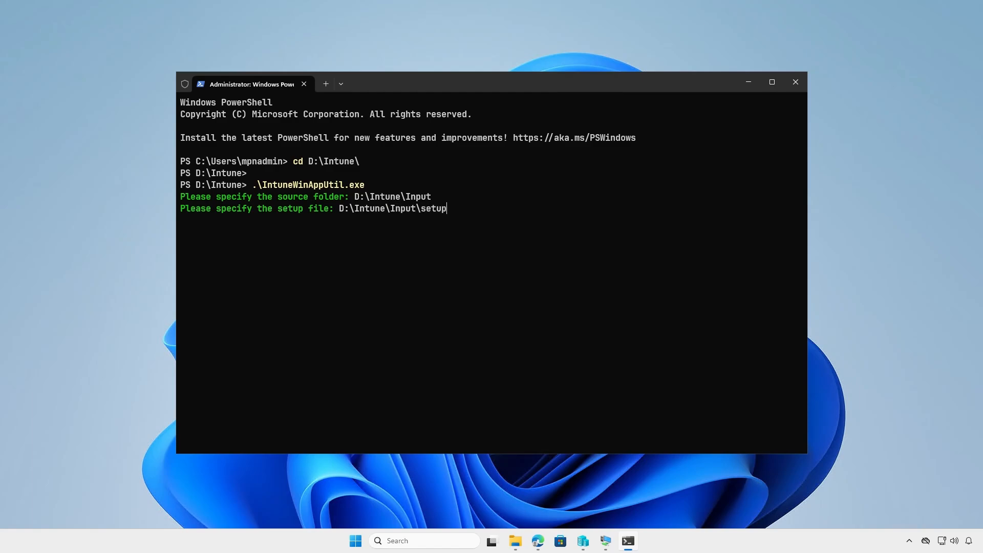
pyautogui.write('.exe')
pyautogui.press('Return')
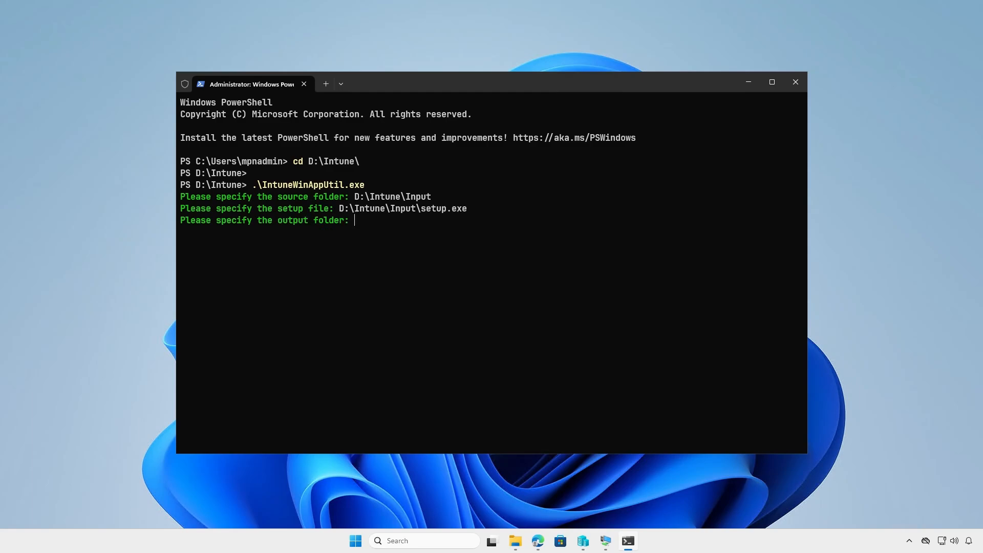
# Specify D:\Intune\Output as the output folder and decline a catalog folder to generate the package
pyautogui.write('D:\\Intune\\Output')
pyautogui.press('Return')
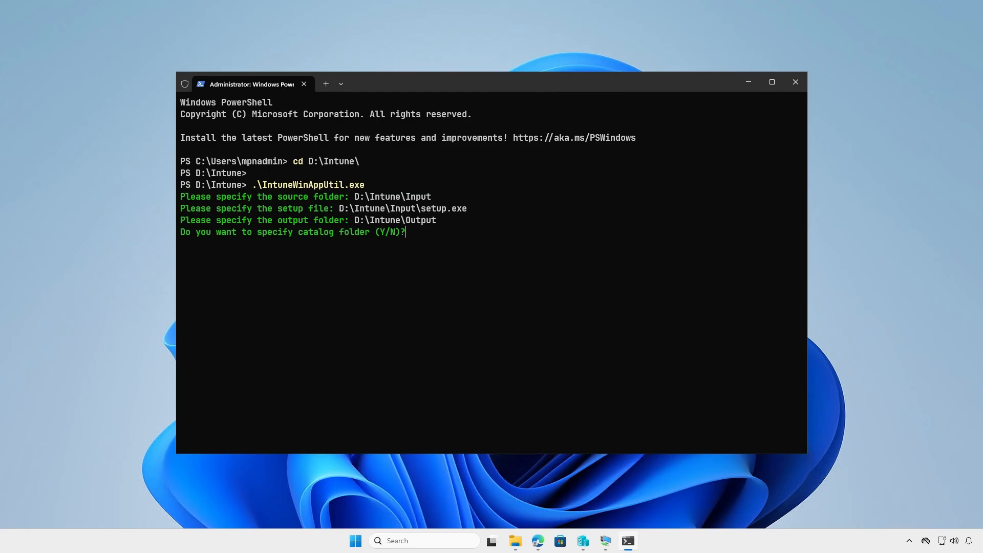
pyautogui.press('n')
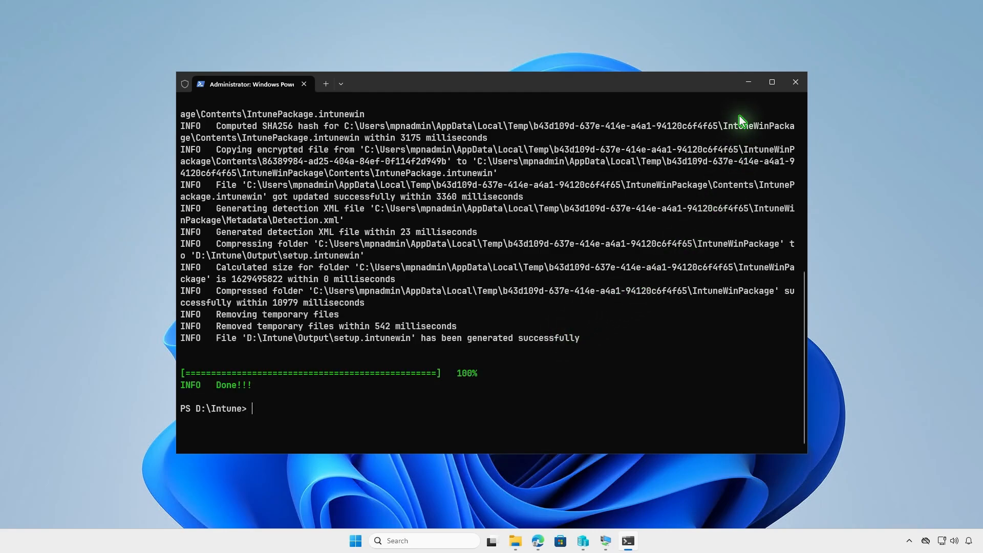
# Minimize the terminal, check D:\Intune\Output in File Explorer for the generated package, and minimize that window
pyautogui.click(751, 83)
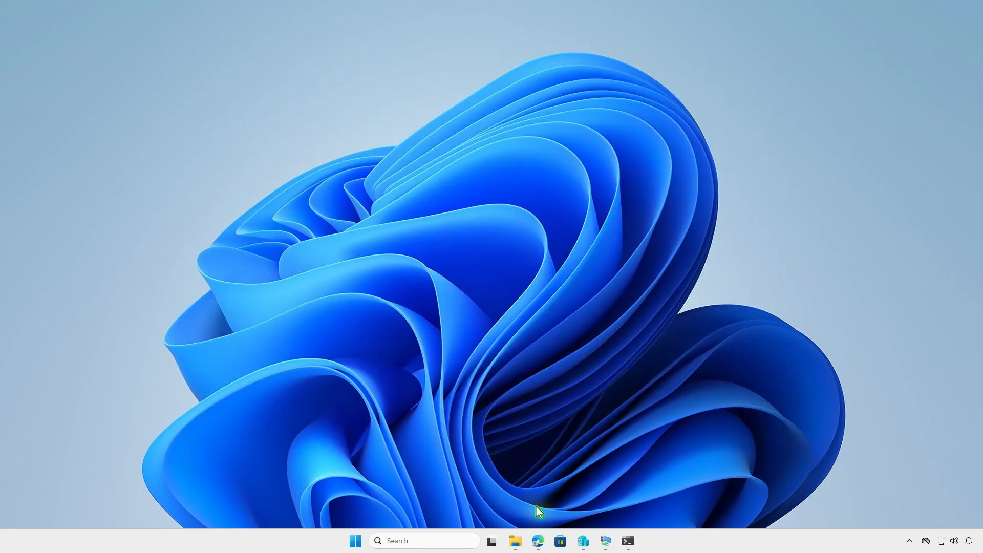
pyautogui.click(515, 540)
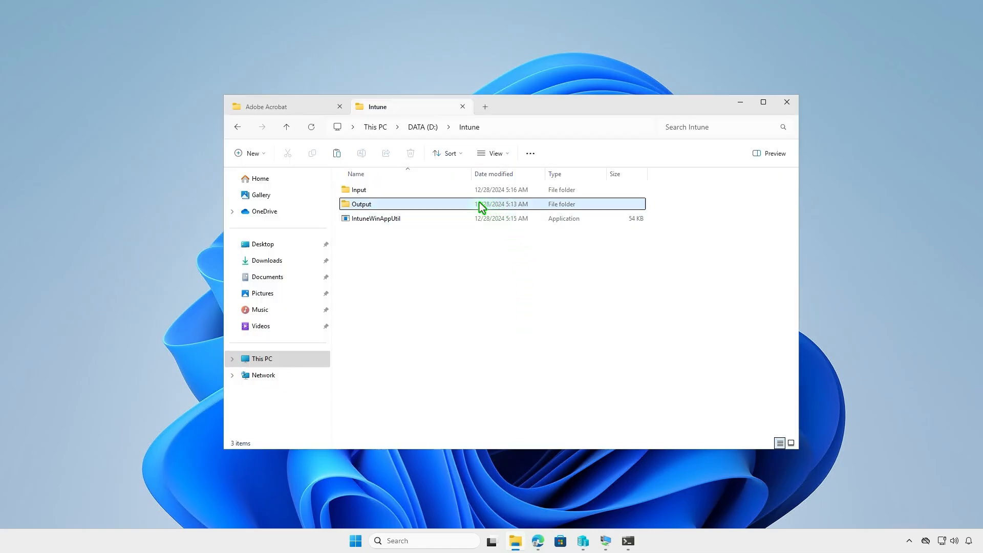
pyautogui.doubleClick(441, 203)
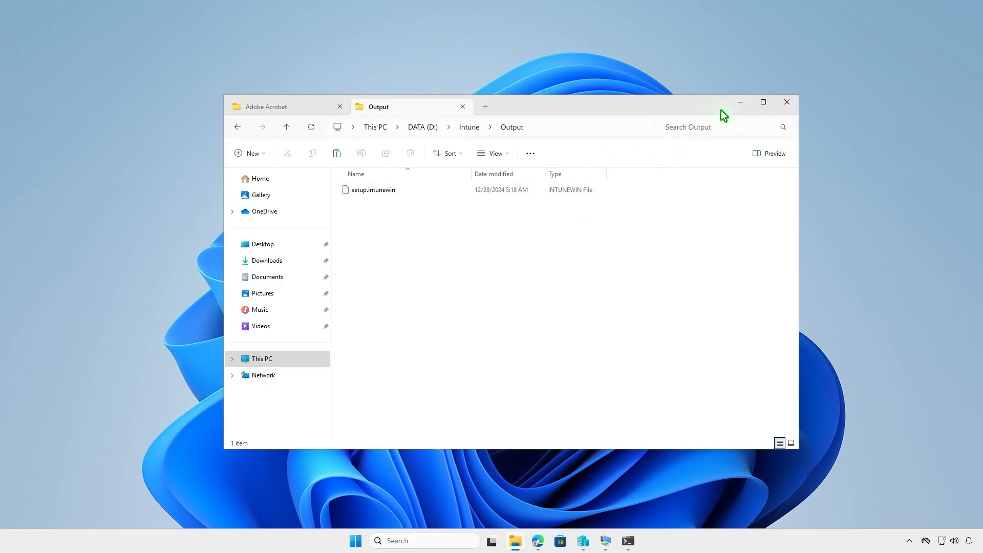
pyautogui.click(738, 107)
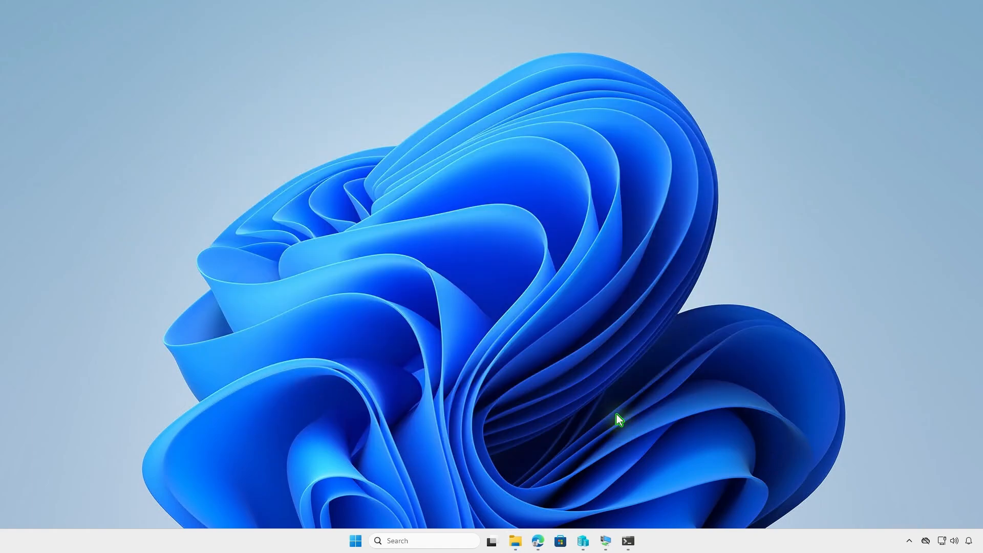
# Switch to the Intune admin center in Edge and start adding a Windows app of type Windows app (Win32)
pyautogui.click(535, 543)
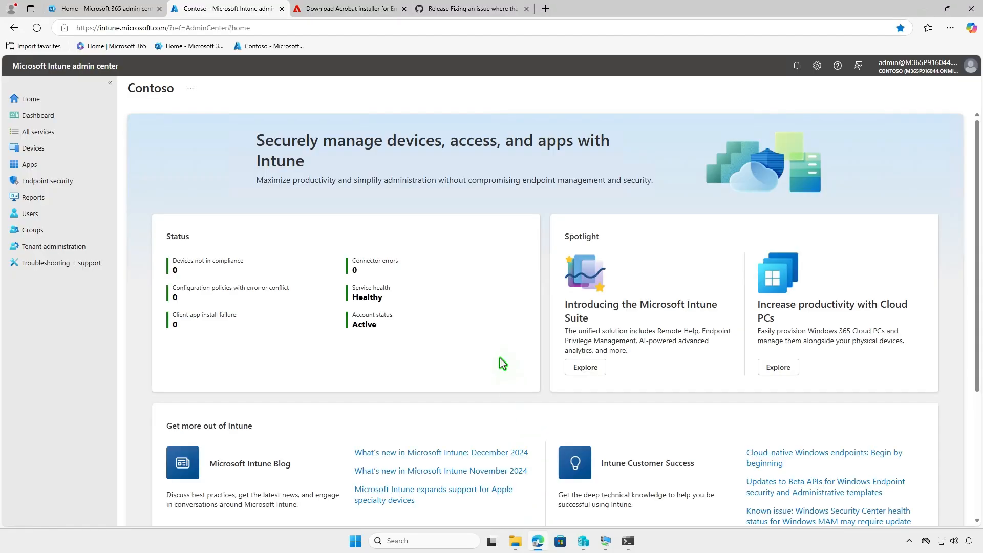
pyautogui.click(54, 165)
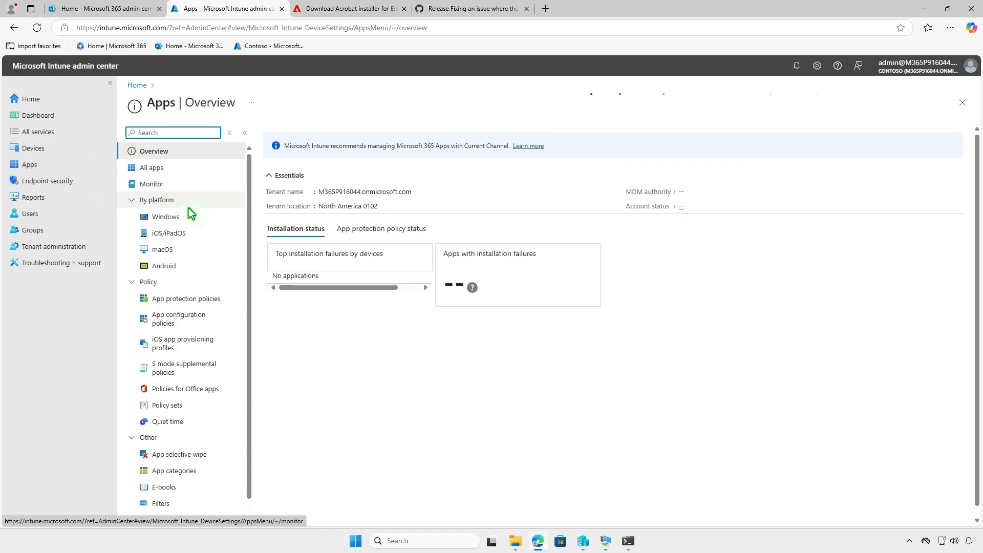
pyautogui.click(205, 218)
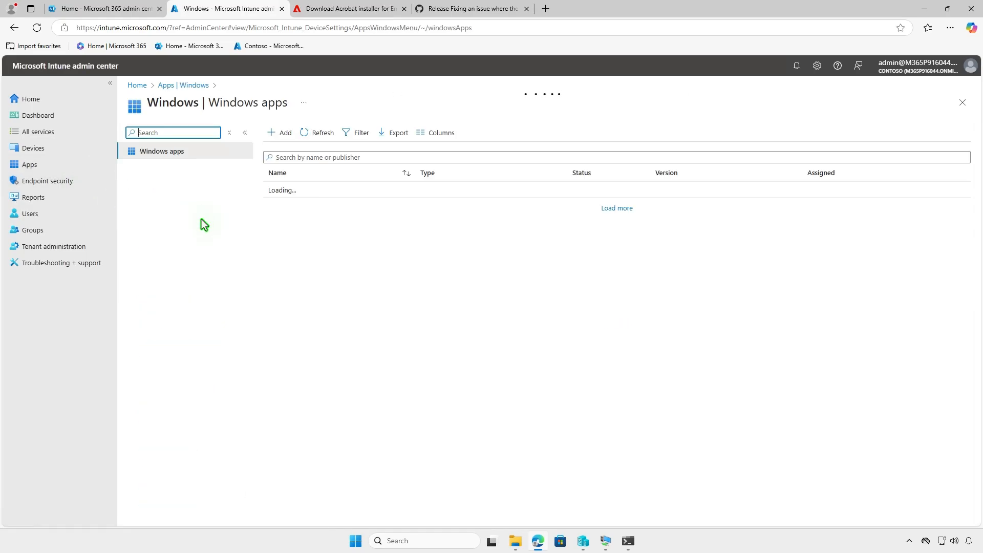
pyautogui.click(288, 135)
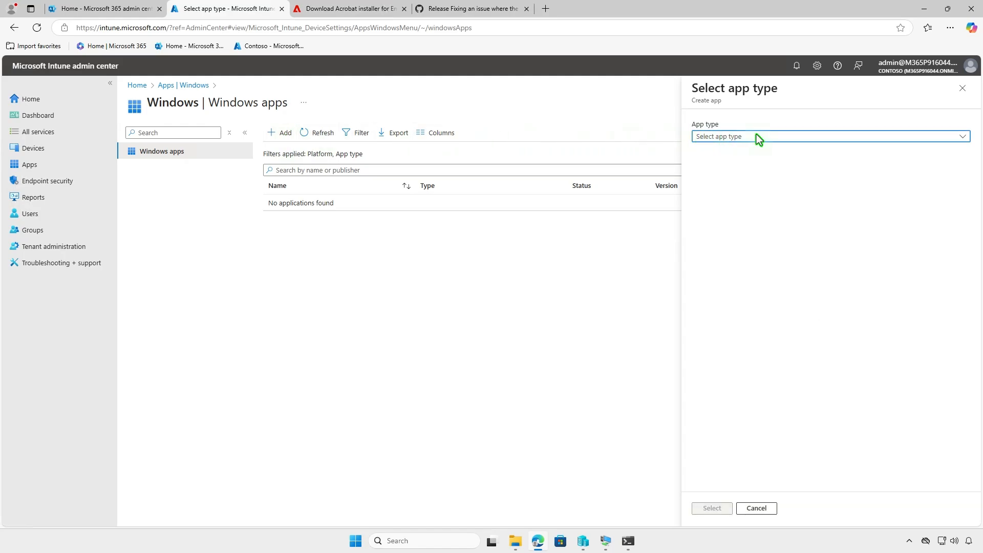
pyautogui.click(787, 137)
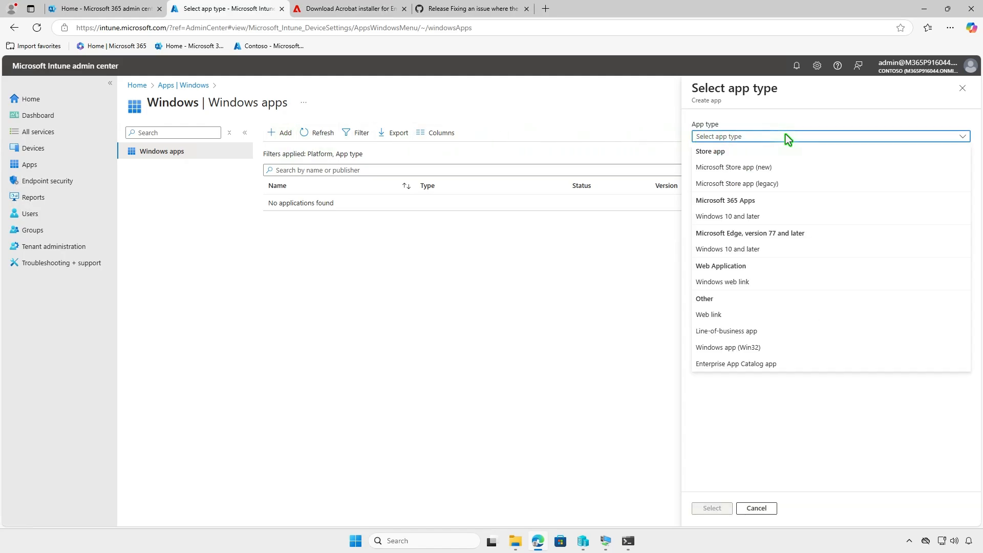
pyautogui.click(778, 351)
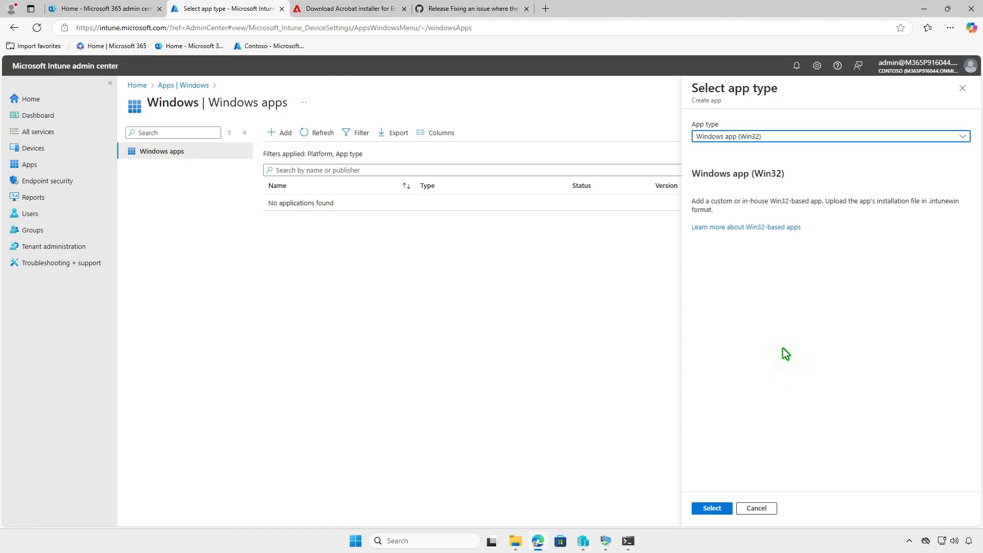
pyautogui.click(726, 510)
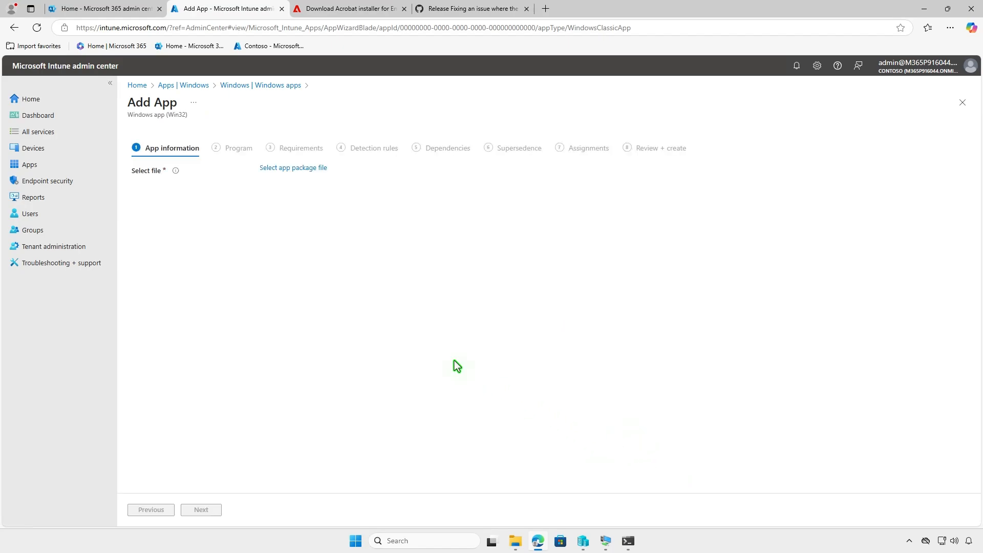
# Select setup.intunewin from D:\Intune\Output as the app package file and confirm it
pyautogui.click(317, 170)
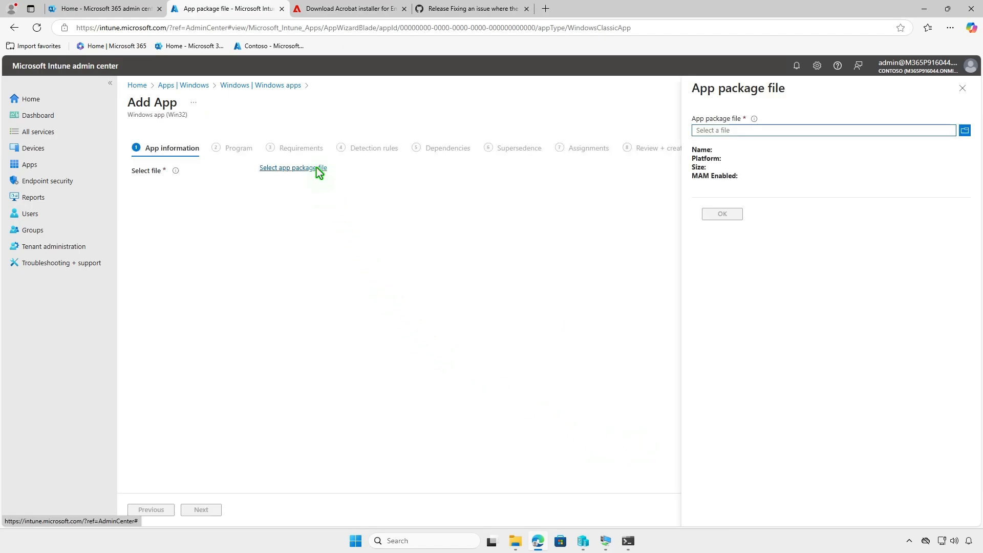
pyautogui.click(859, 131)
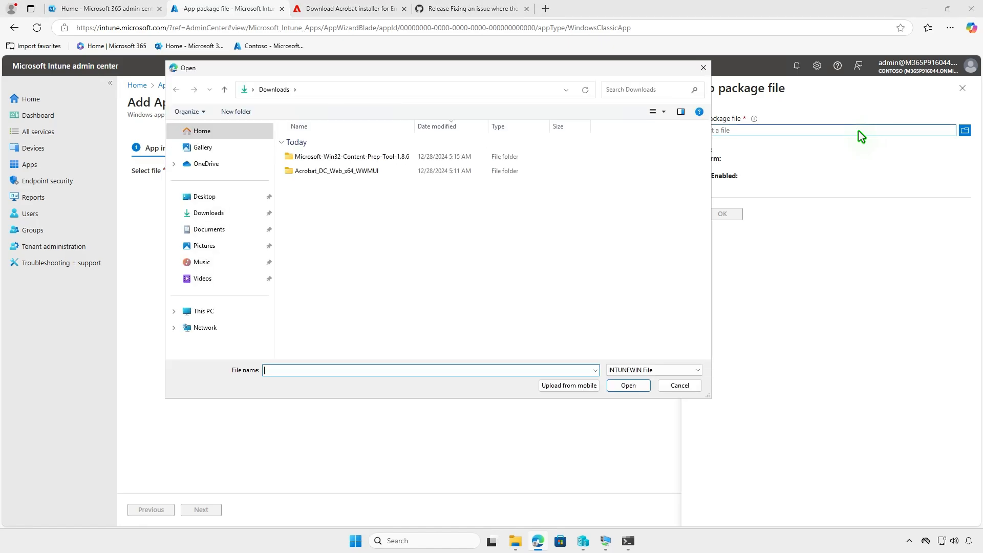
pyautogui.click(255, 311)
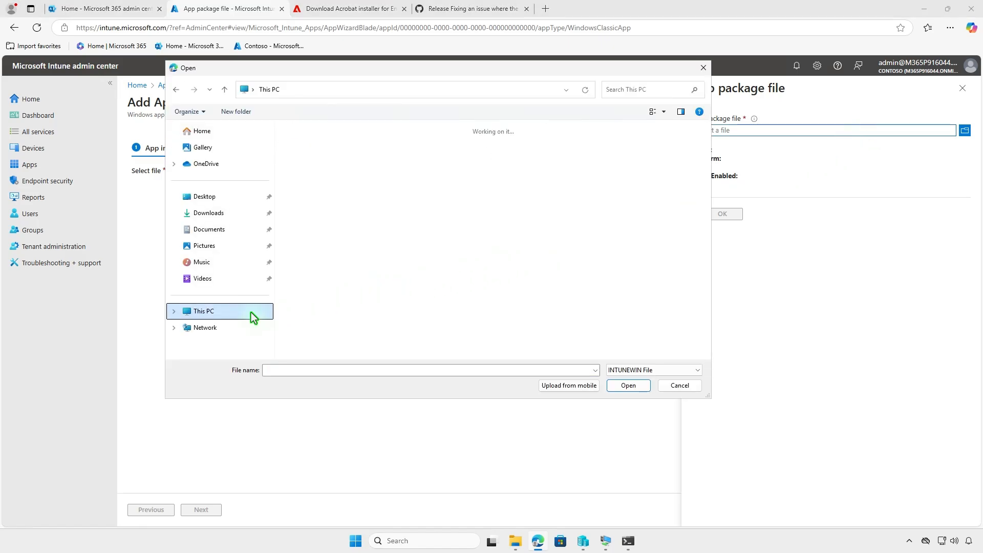
pyautogui.doubleClick(496, 155)
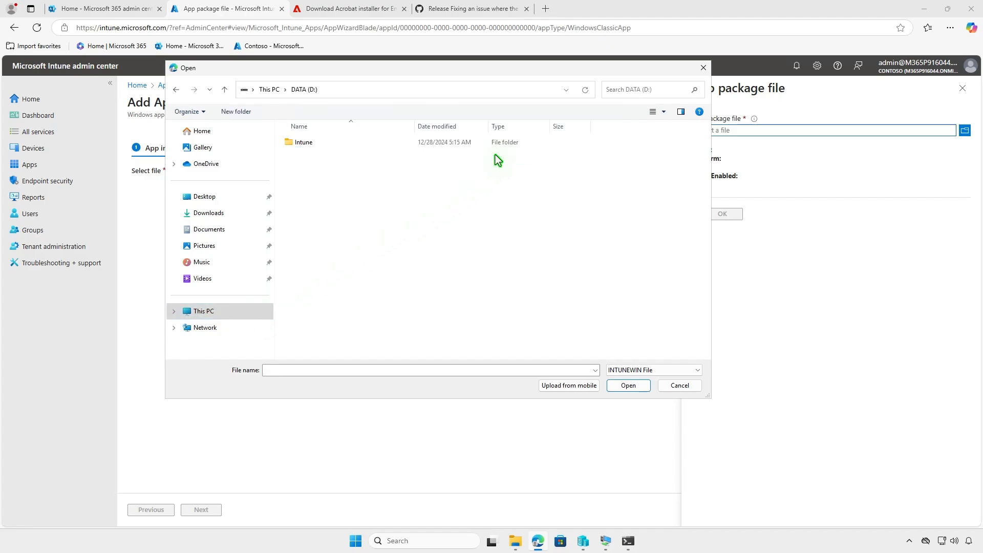
pyautogui.doubleClick(341, 143)
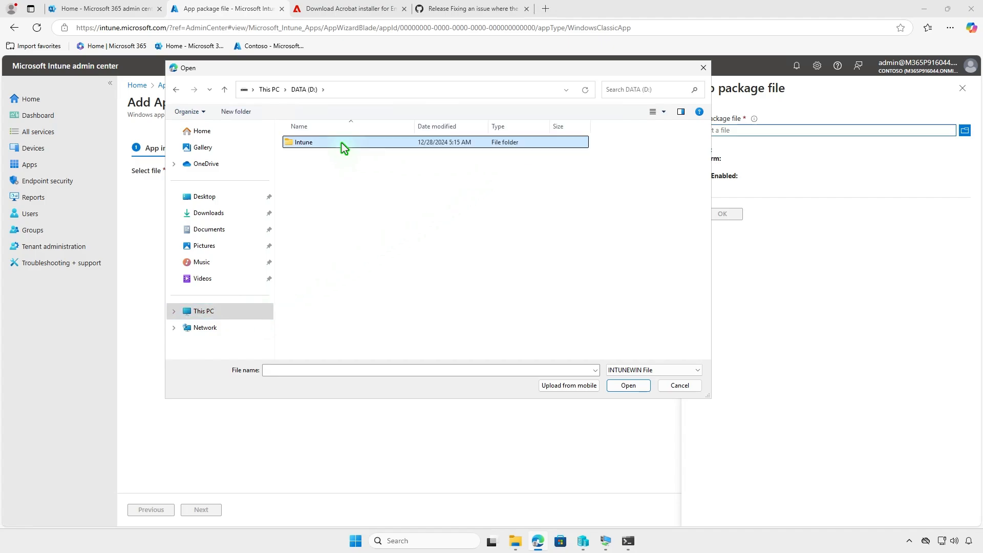
pyautogui.click(383, 158)
pyautogui.doubleClick(382, 157)
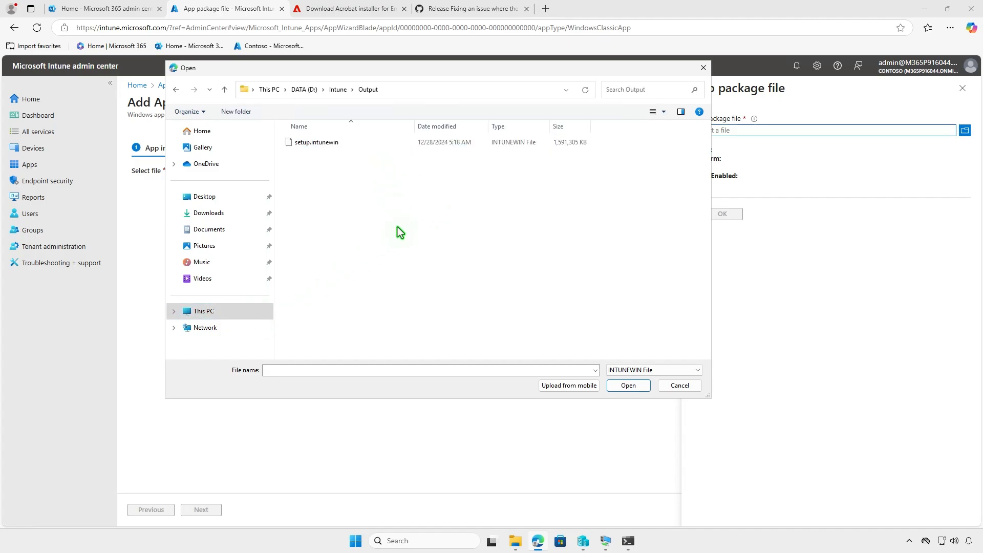
pyautogui.click(362, 144)
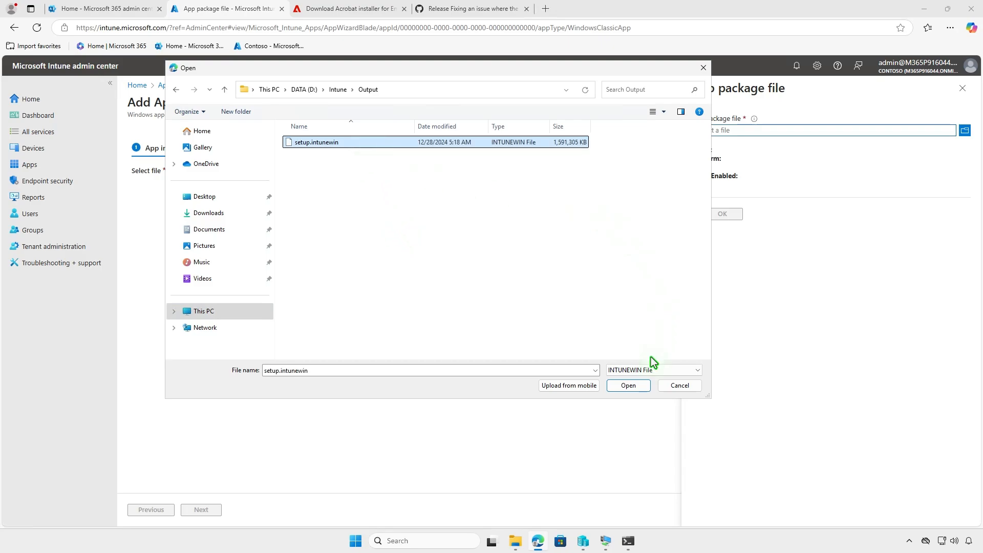
pyautogui.click(629, 386)
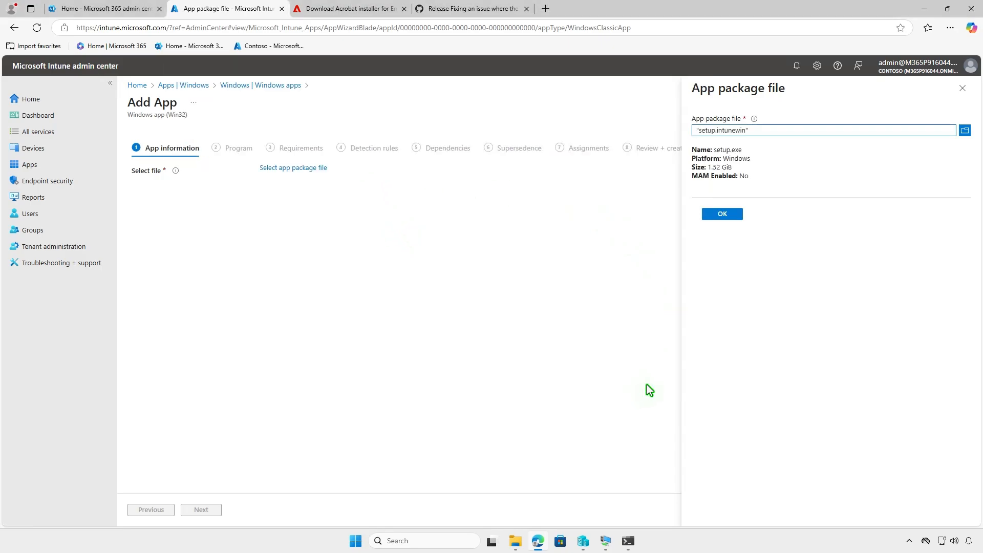
pyautogui.click(723, 215)
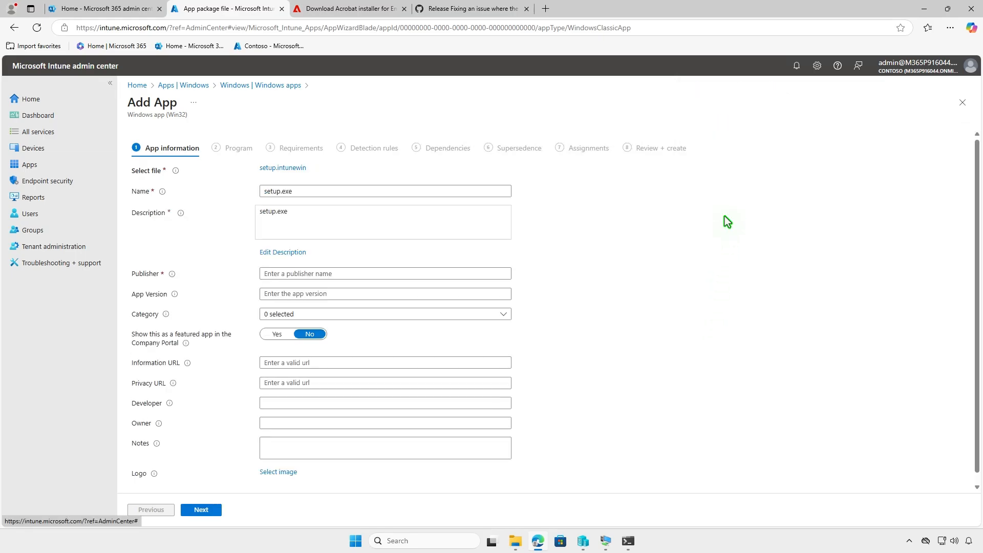
# Replace the app's name with Adobe Acrobat
pyautogui.click(299, 192)
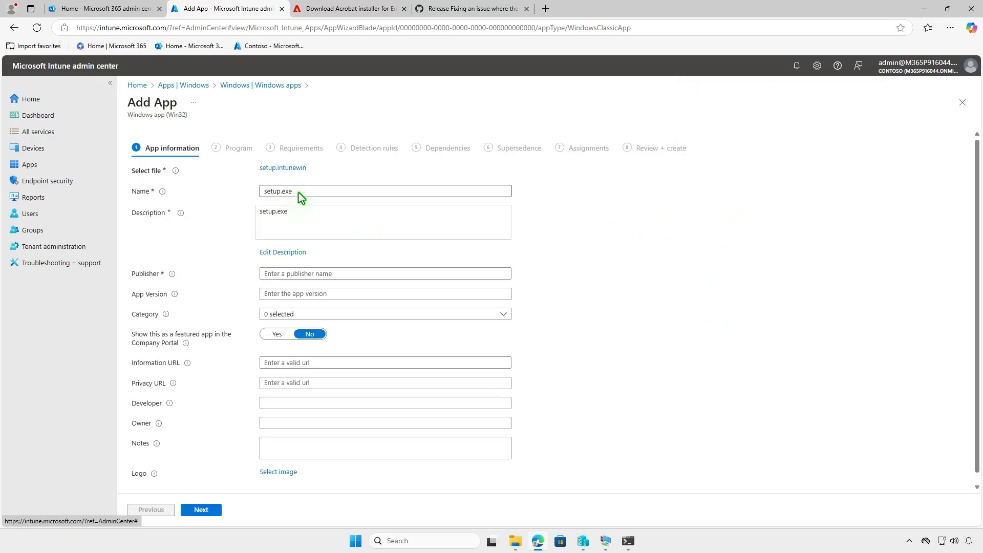
pyautogui.moveTo(309, 193); pyautogui.dragTo(225, 198)
pyautogui.write('Adob')
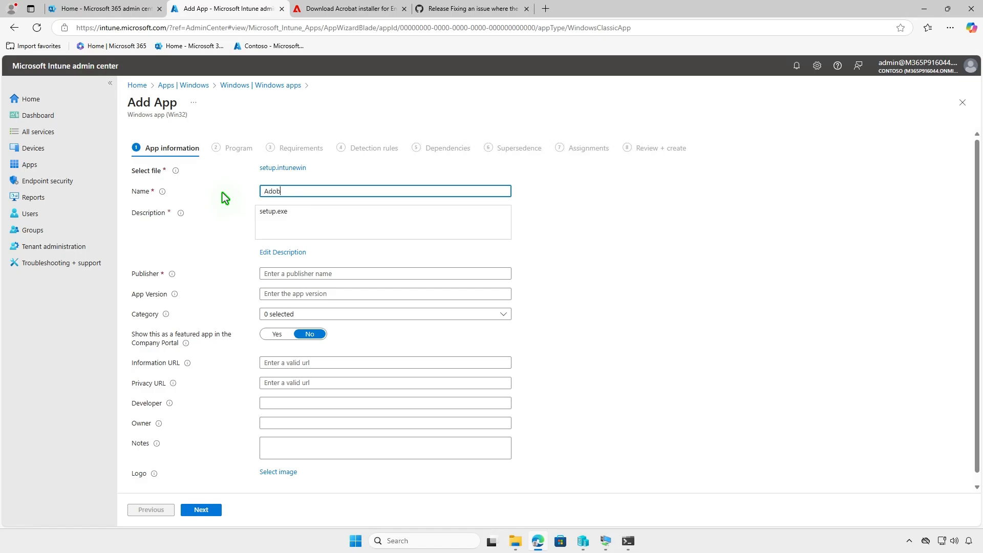
pyautogui.write('e Acrobat')
# Change the app description to "Addobe Acrobat" and set the publisher to Adobe
pyautogui.click(282, 252)
pyautogui.moveTo(574, 202); pyautogui.dragTo(540, 133)
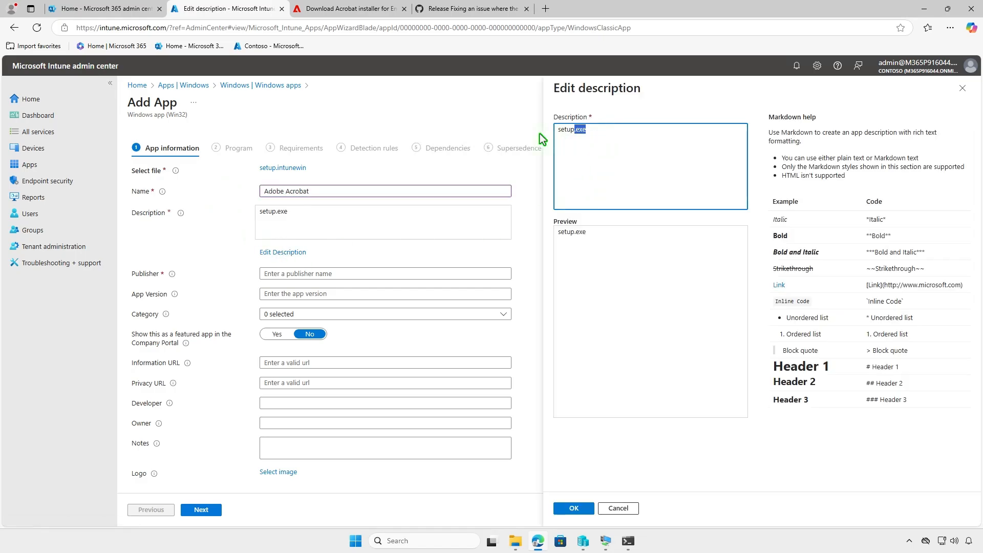
pyautogui.write('Addobe Acrobat')
pyautogui.click(589, 507)
pyautogui.click(404, 276)
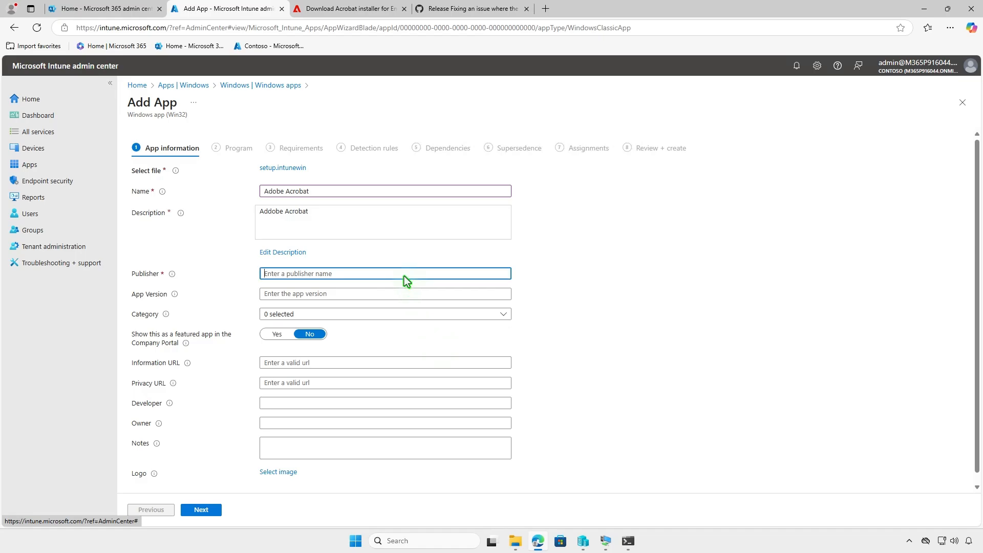
pyautogui.write('Adobe')
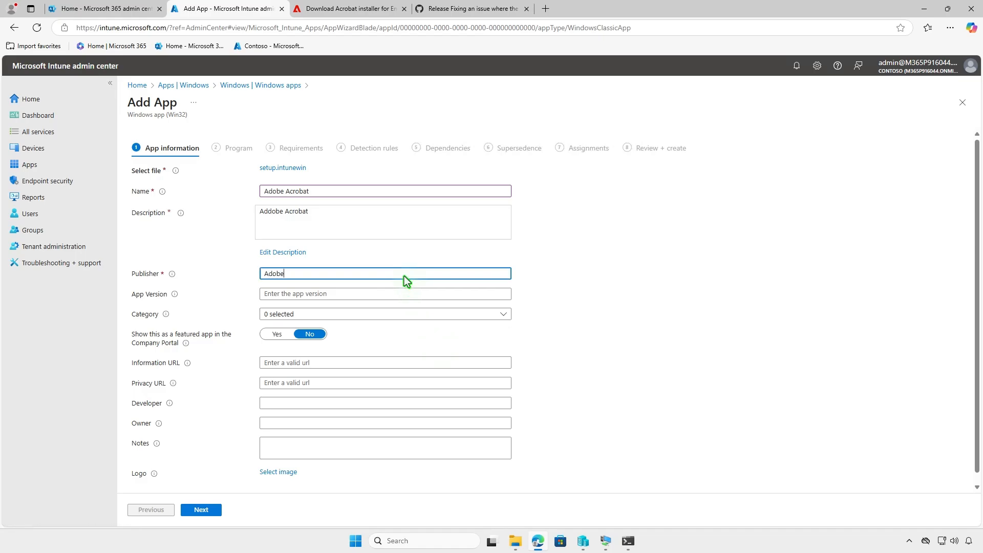
# Upload adobe-acrobat.png from the Downloads folder as the app logo and continue to the program settings
pyautogui.click(291, 471)
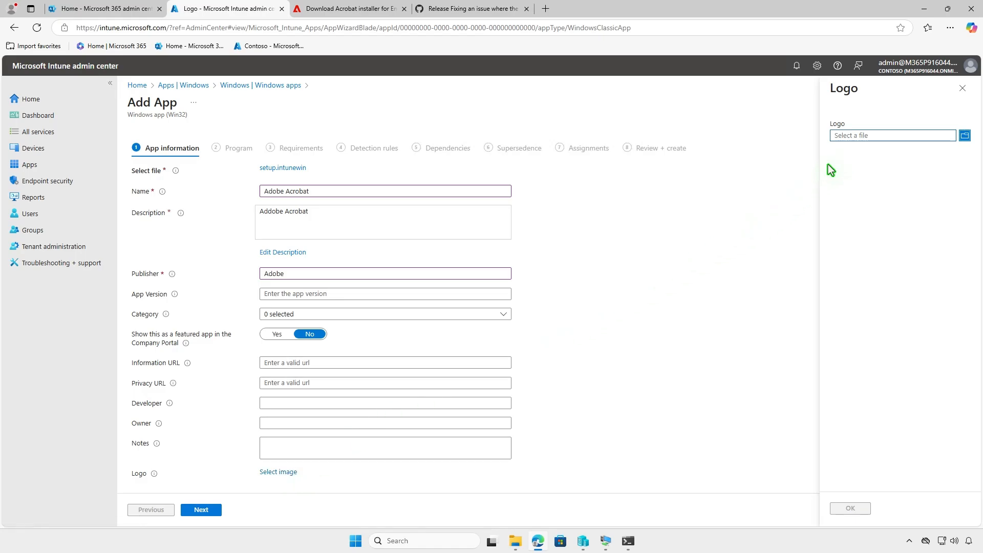
pyautogui.click(861, 136)
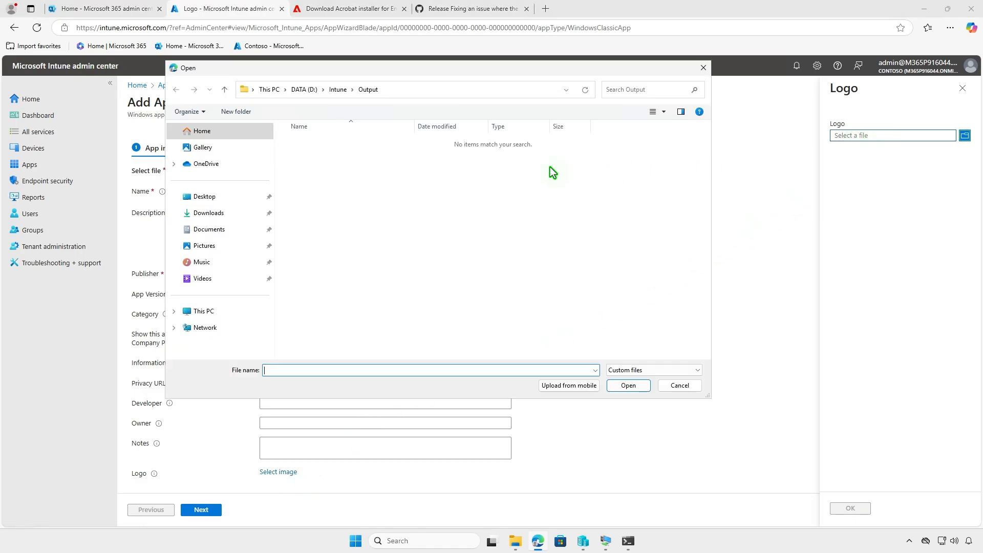
pyautogui.click(222, 215)
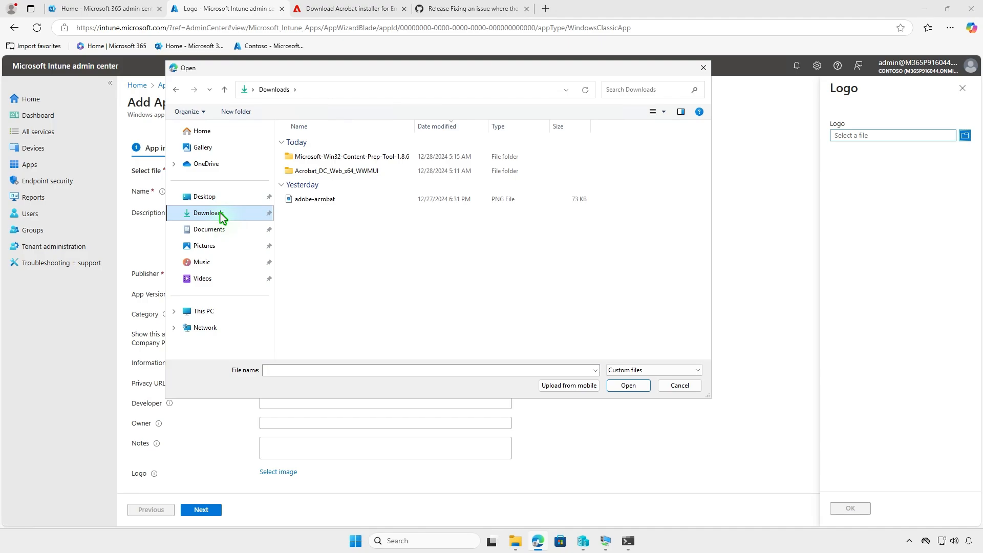
pyautogui.click(362, 199)
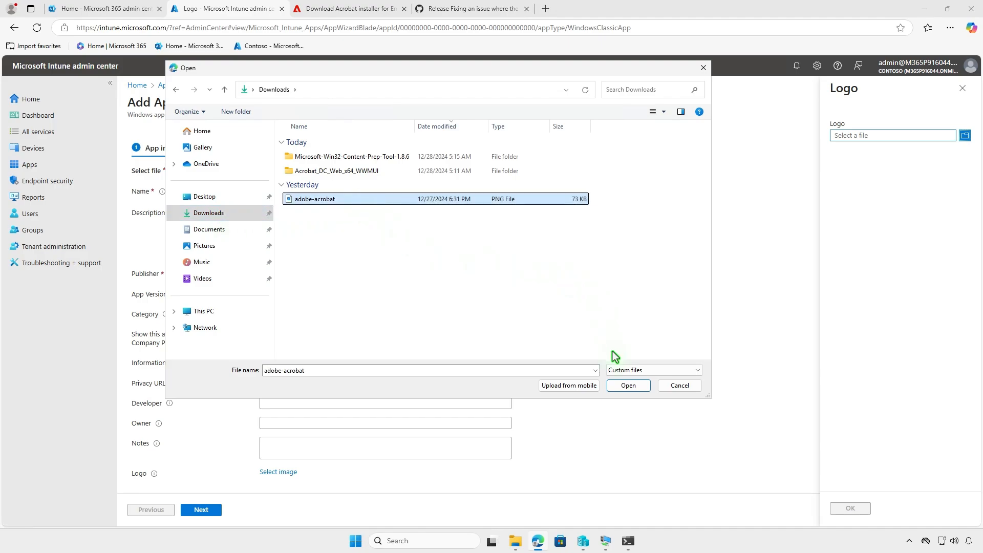
pyautogui.click(629, 386)
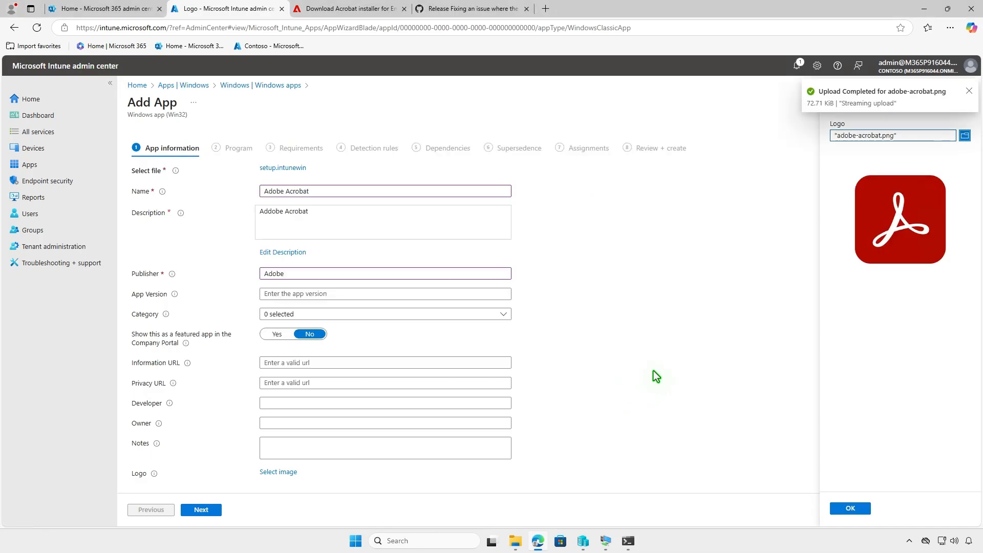
pyautogui.click(851, 509)
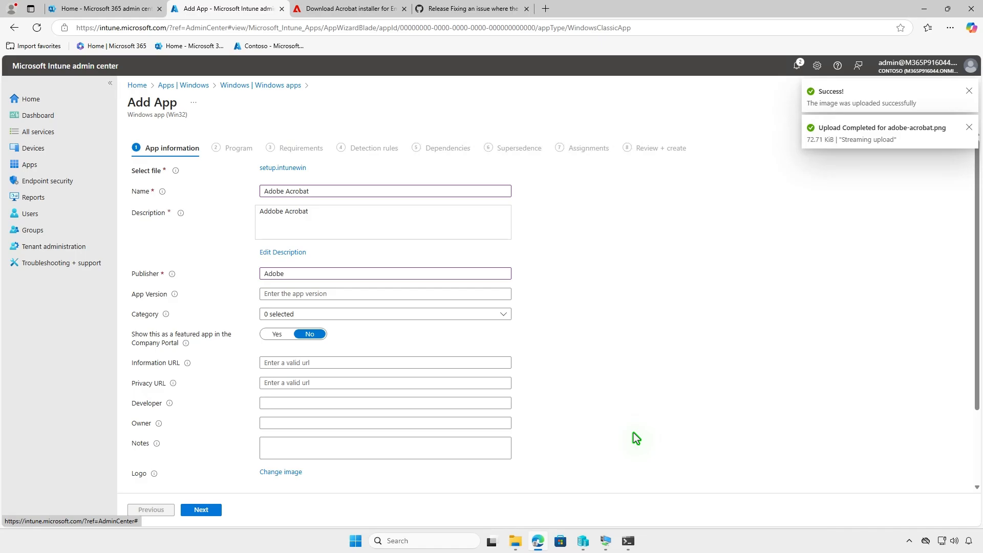
pyautogui.scroll(-3, 634, 432)
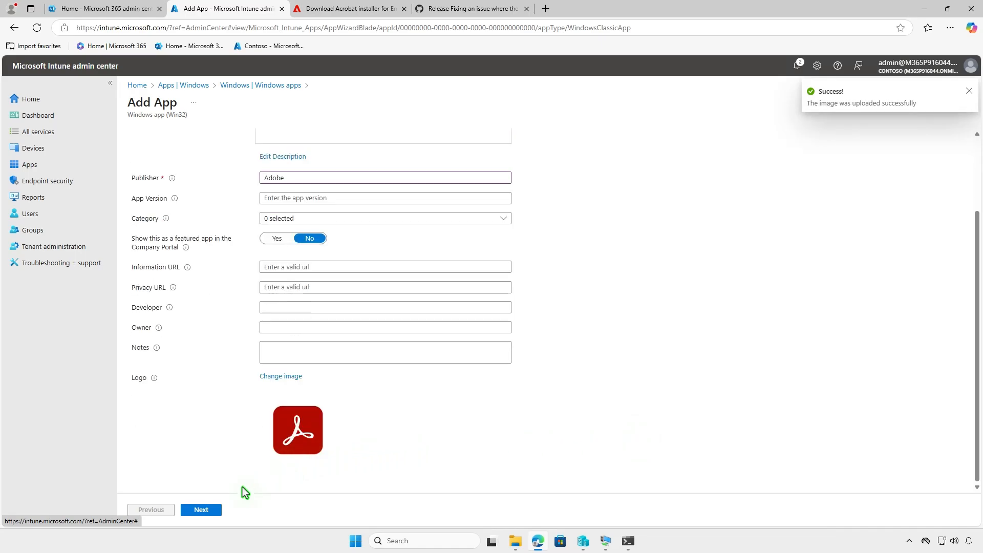
pyautogui.click(201, 509)
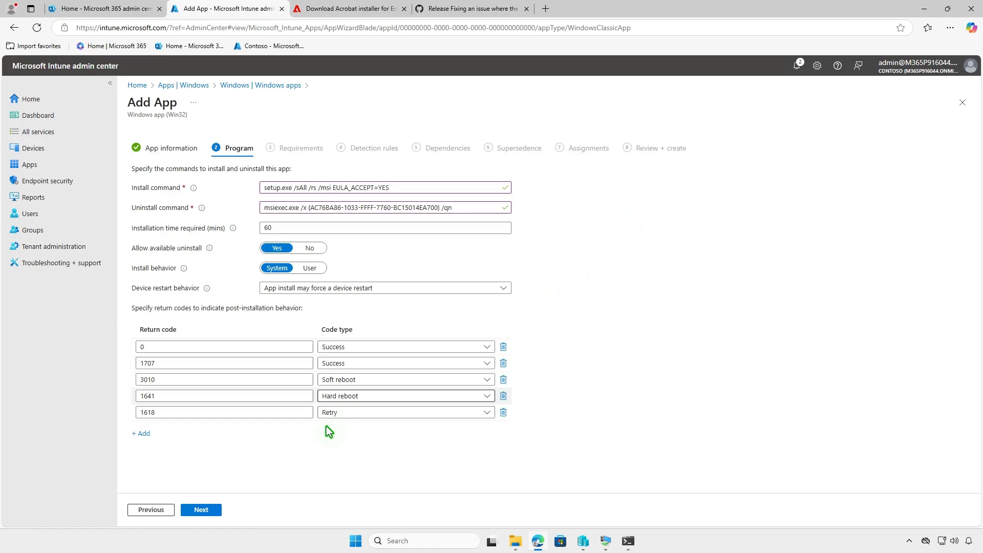
# Accept the program settings, require 64-bit architecture and Windows 10 1607 as the minimum operating system, and continue to the detection rules
pyautogui.click(212, 510)
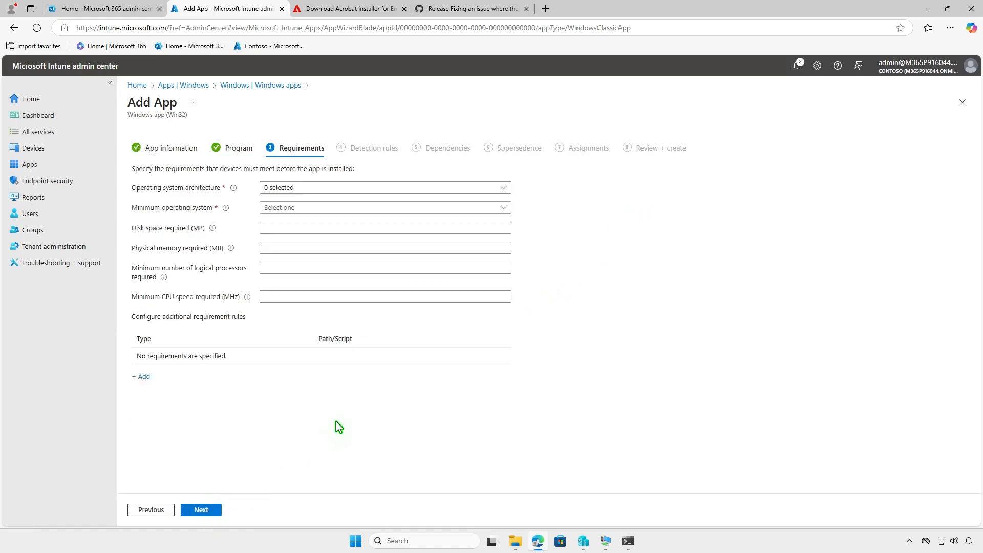
pyautogui.click(319, 188)
pyautogui.click(274, 219)
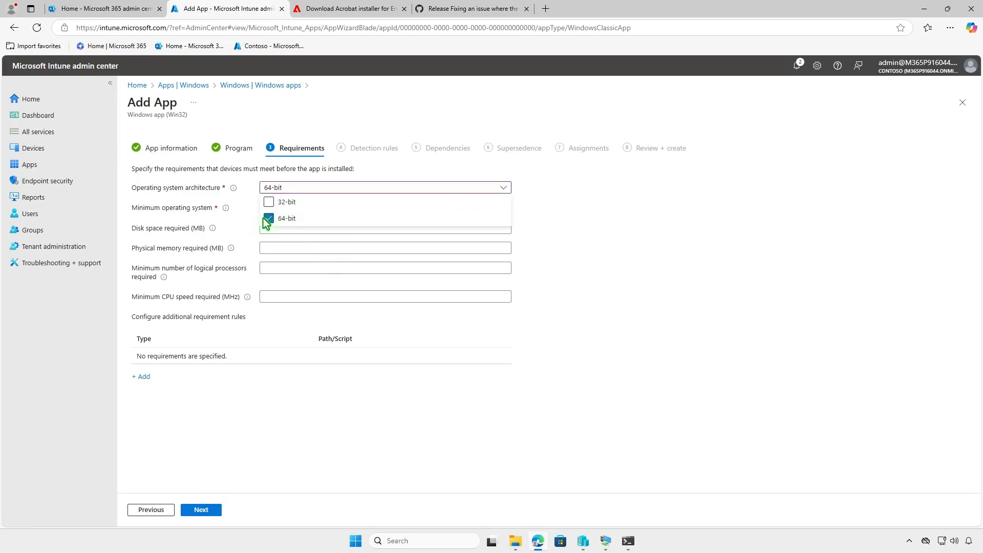
pyautogui.click(243, 223)
pyautogui.click(295, 208)
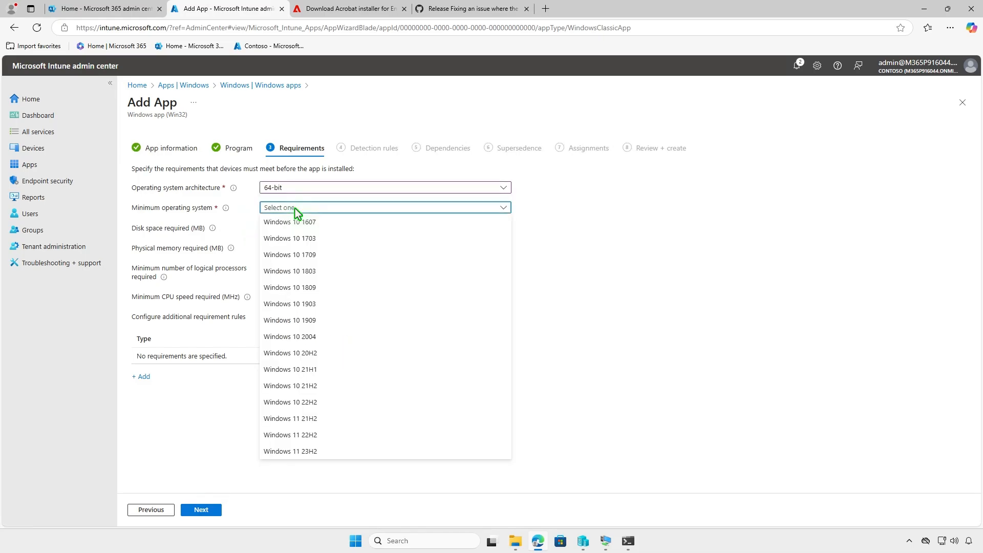
pyautogui.click(320, 224)
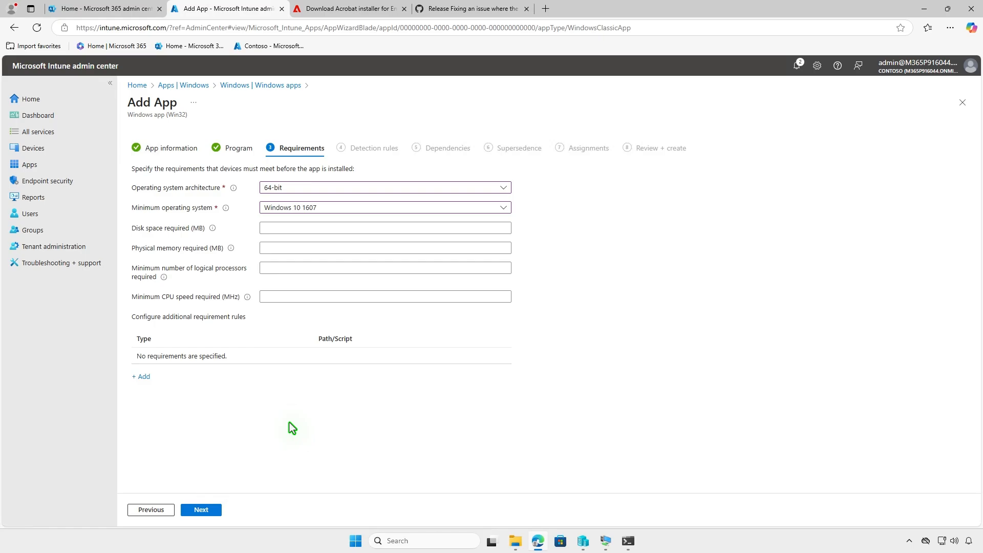
pyautogui.click(219, 510)
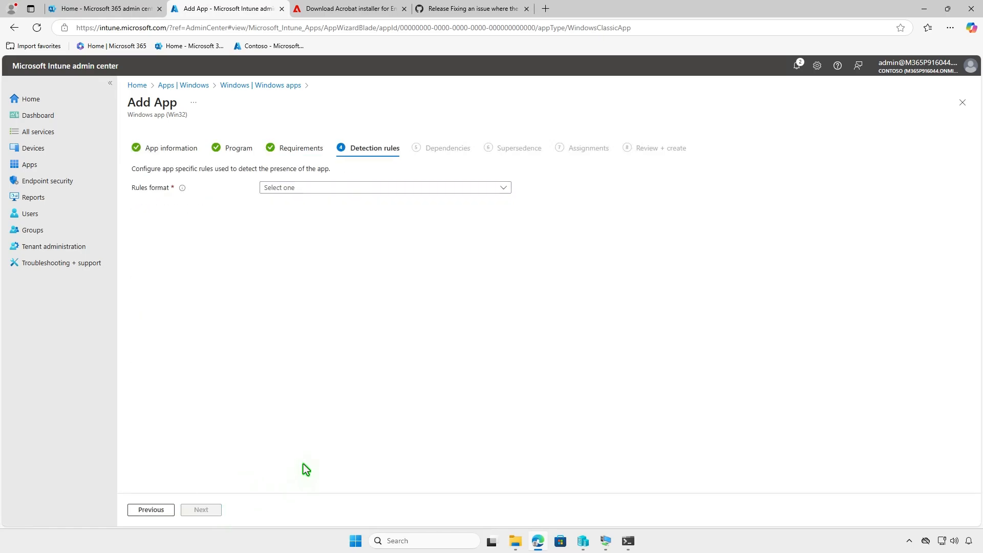
# Manually configure an MSI detection rule with product code {AC76BA86-7AD7-1033-7B44-AC0F074E4100} and continue to the dependencies
pyautogui.click(349, 187)
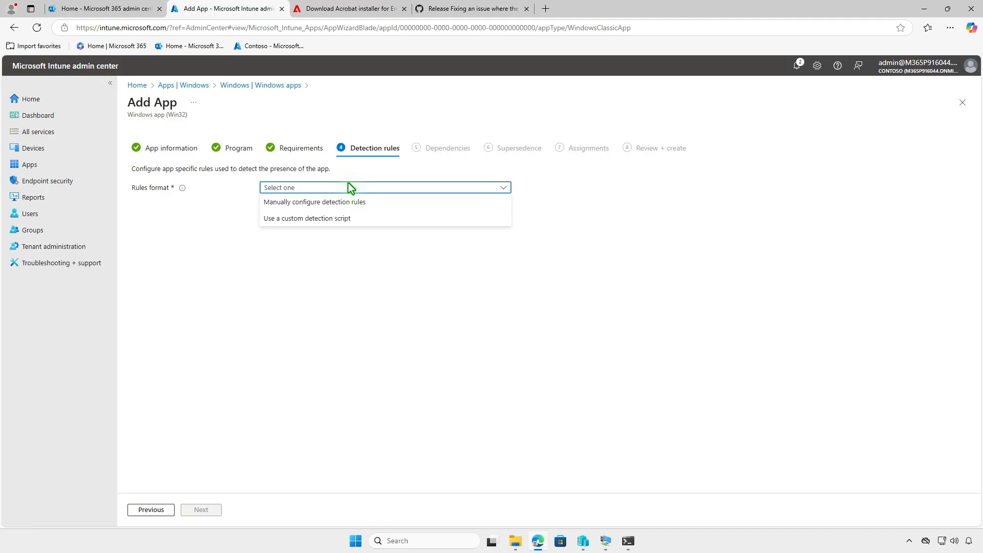
pyautogui.click(373, 202)
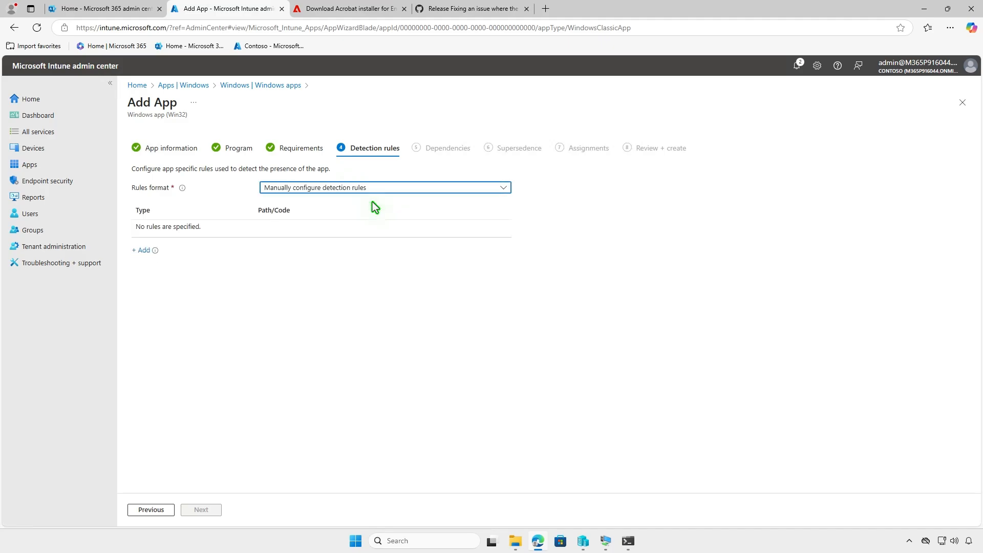
pyautogui.click(146, 252)
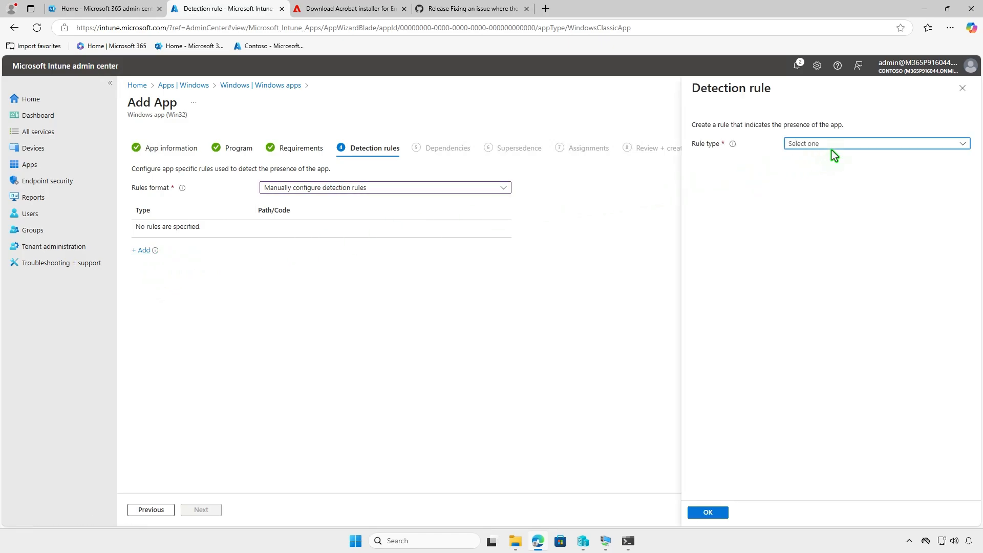
pyautogui.click(870, 145)
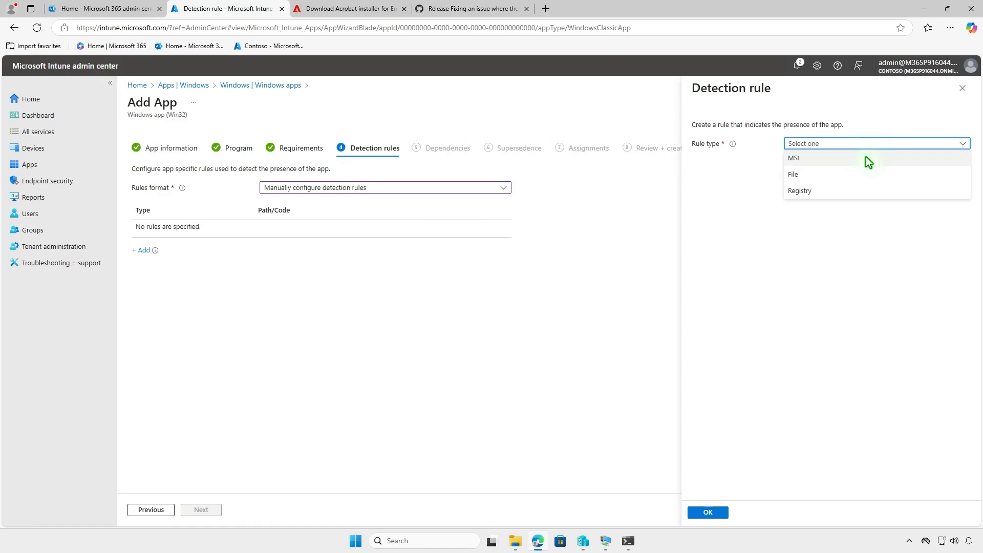
pyautogui.click(866, 157)
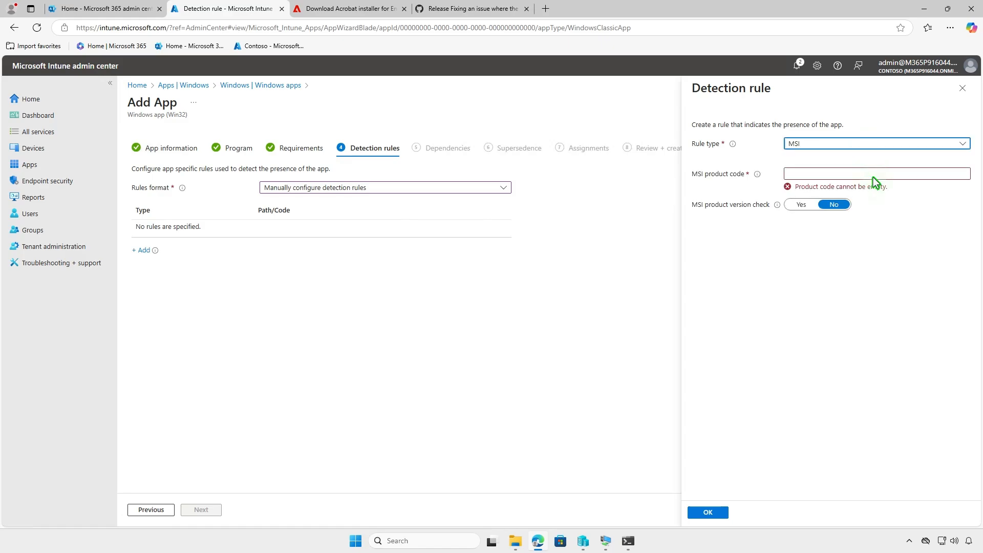
pyautogui.click(878, 176)
pyautogui.write('{AC76BA86-7AD7-1033-7B44-AC0F074E4100}')
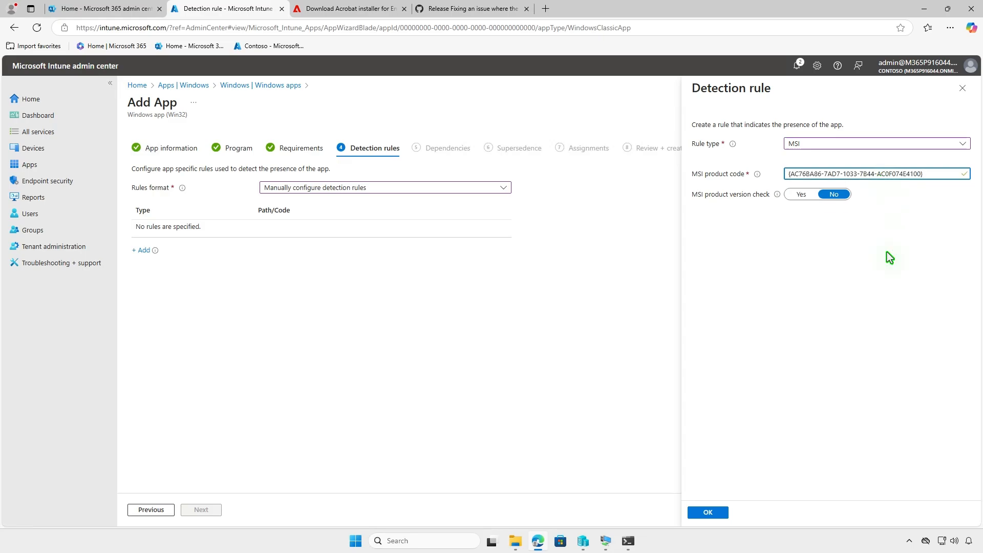
pyautogui.click(719, 512)
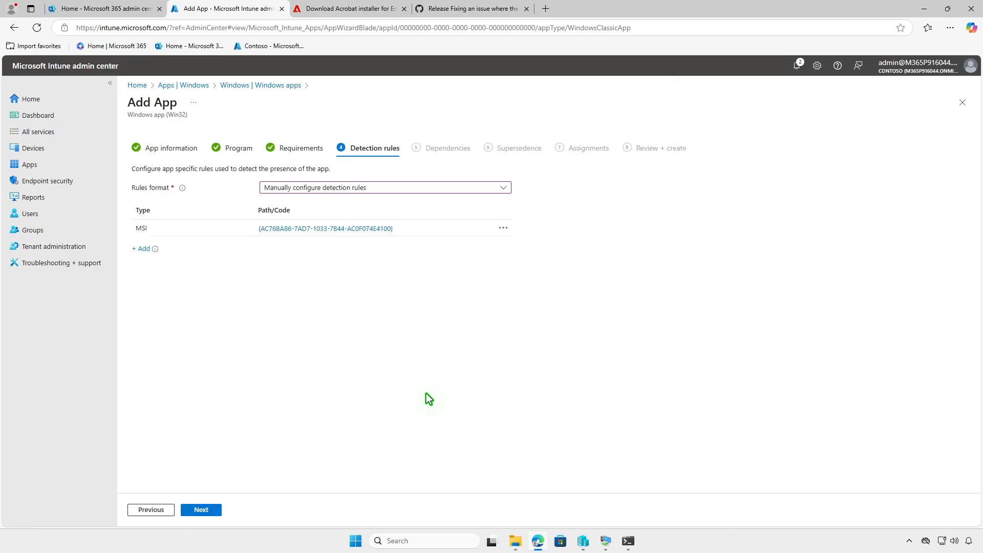
pyautogui.click(214, 510)
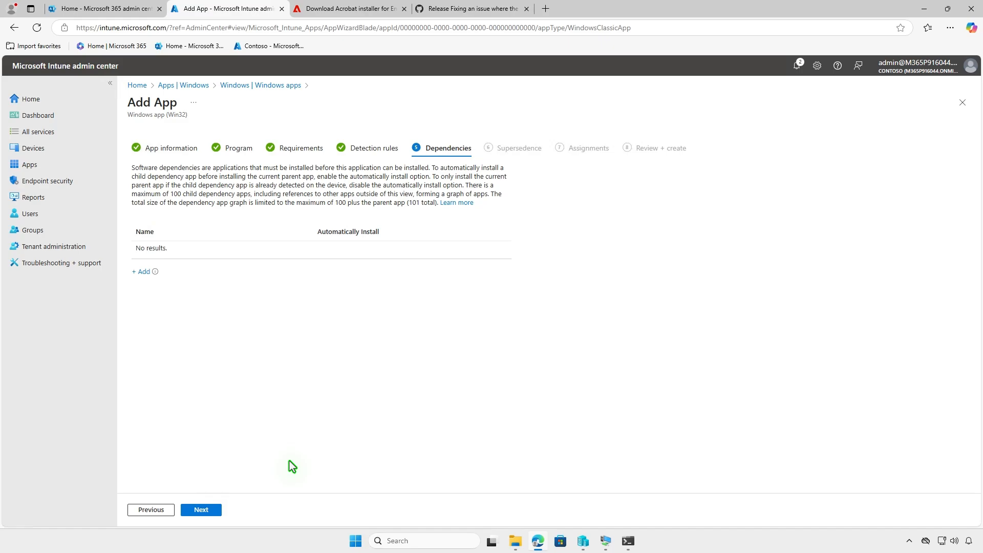
# Leave the dependencies and supersedence empty and assign the app as required to the Test_Devices group
pyautogui.click(215, 509)
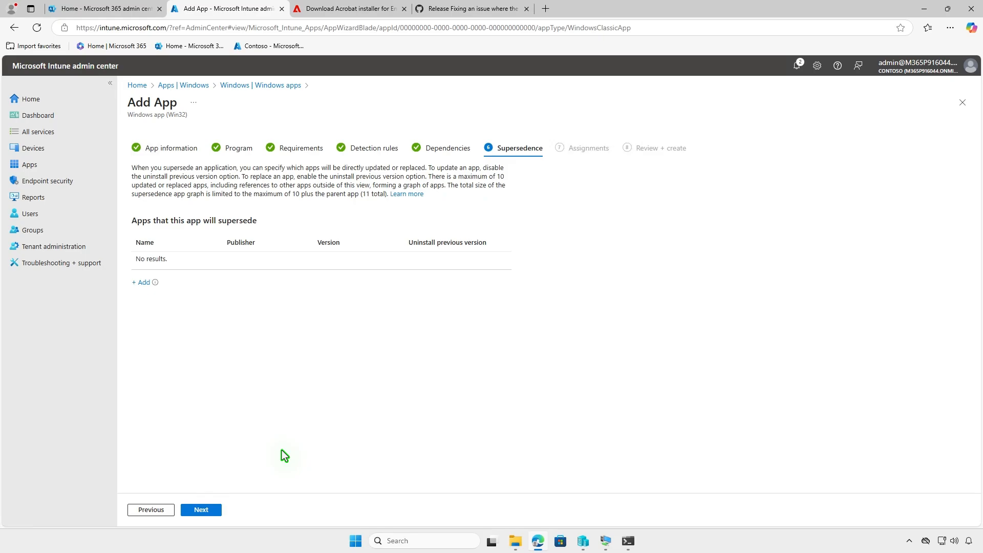
pyautogui.click(201, 509)
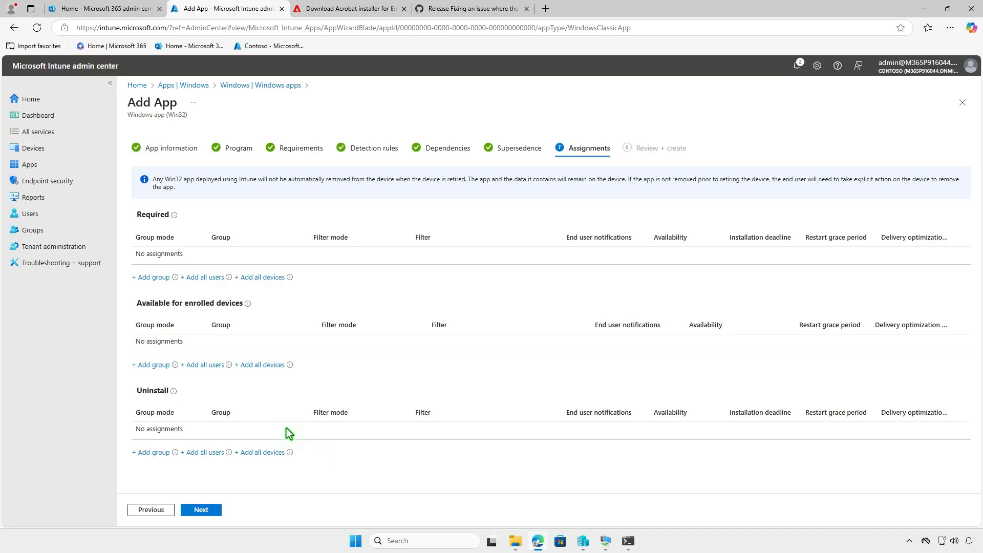
pyautogui.click(154, 278)
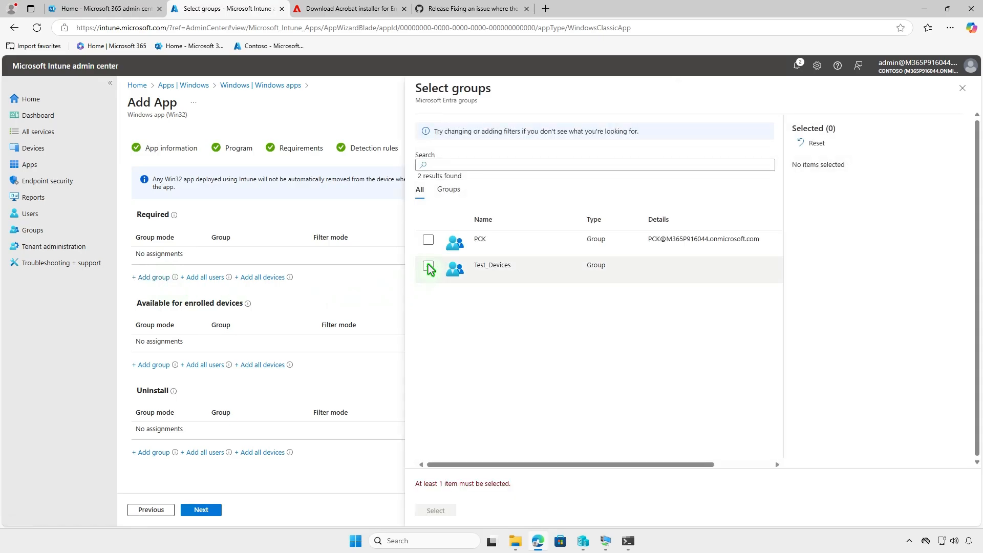
pyautogui.click(428, 266)
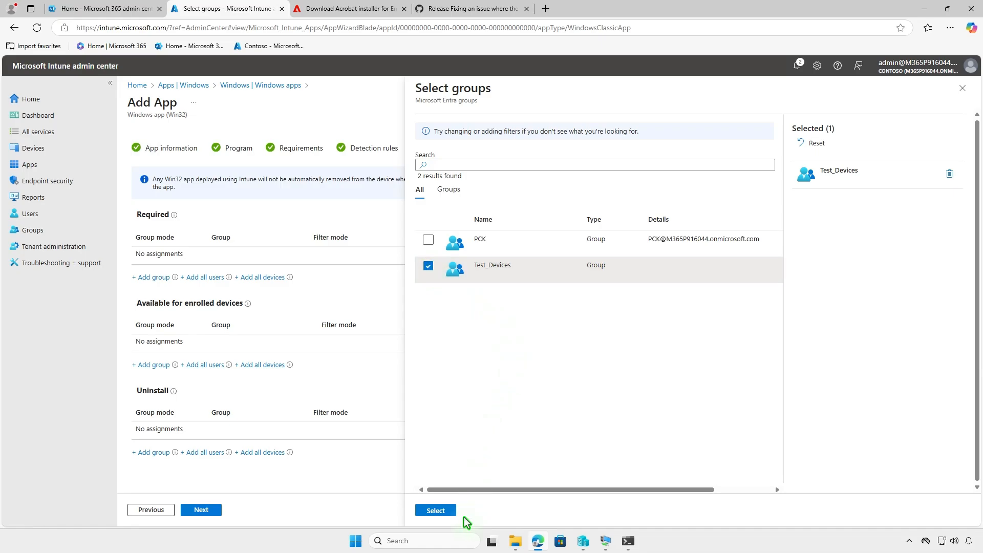
pyautogui.click(448, 510)
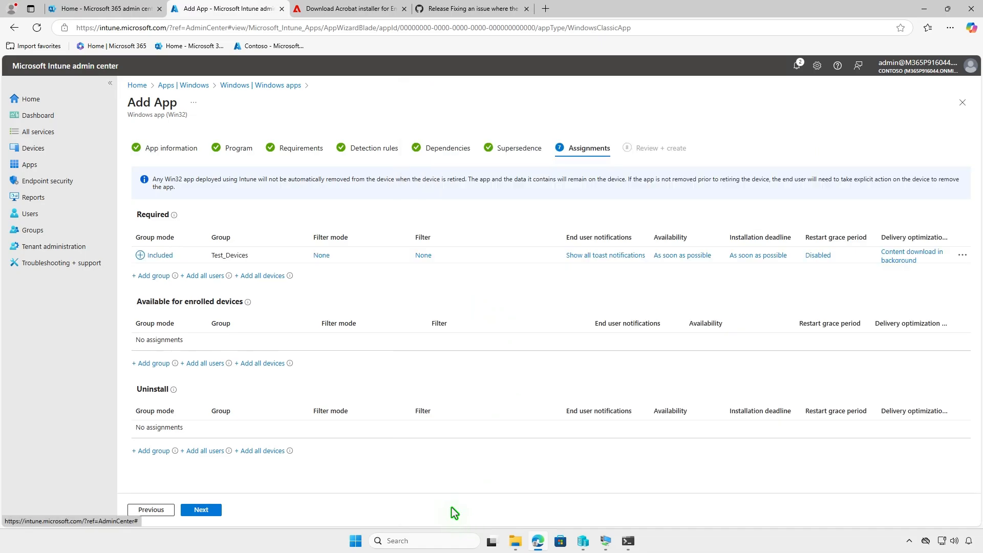
# Create the Adobe Acrobat app with the default assignment settings and check the notifications about its upload
pyautogui.click(606, 255)
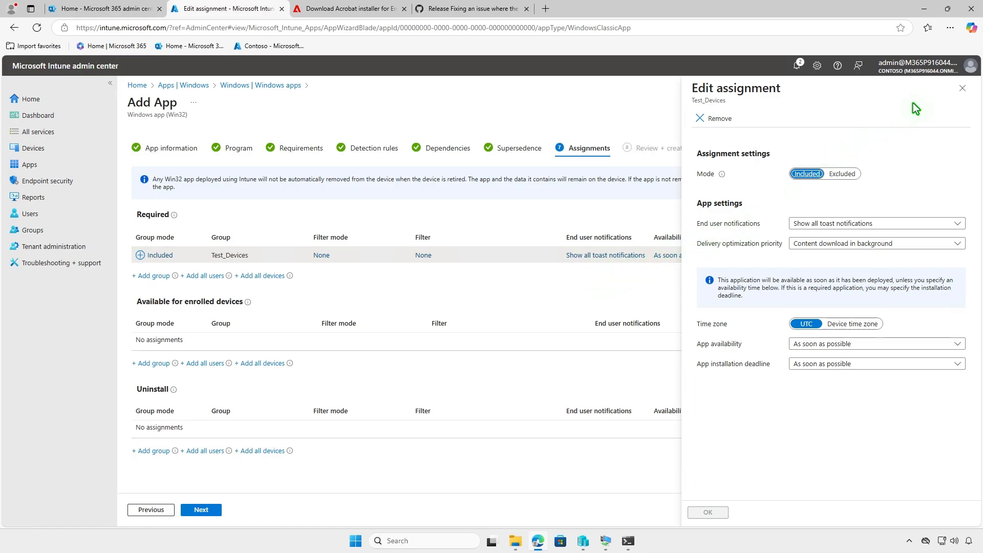
pyautogui.click(963, 88)
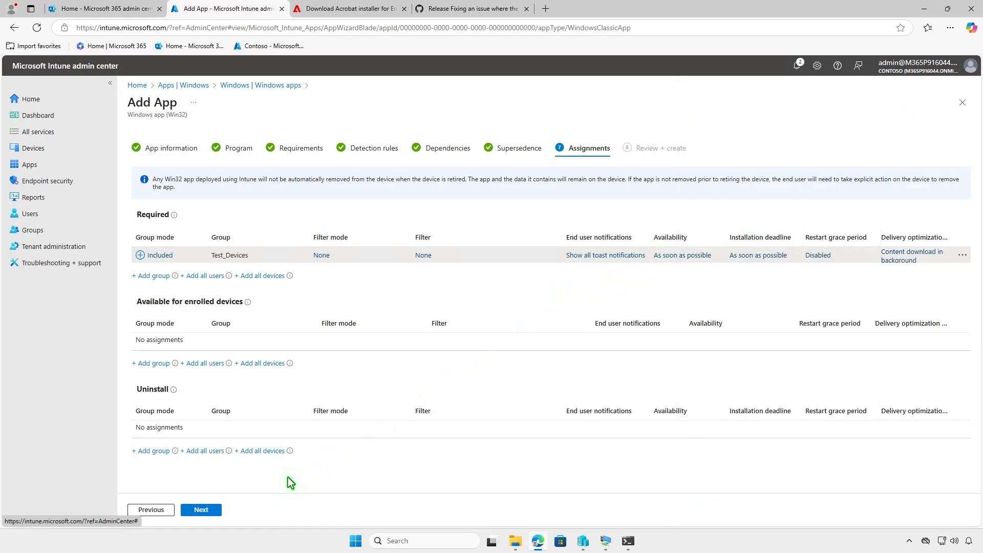
pyautogui.click(220, 509)
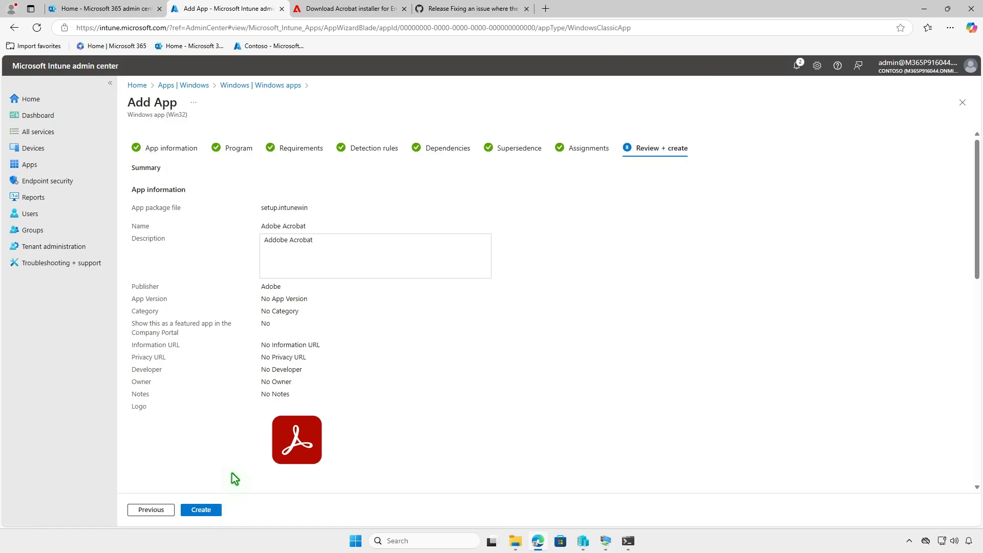
pyautogui.click(214, 509)
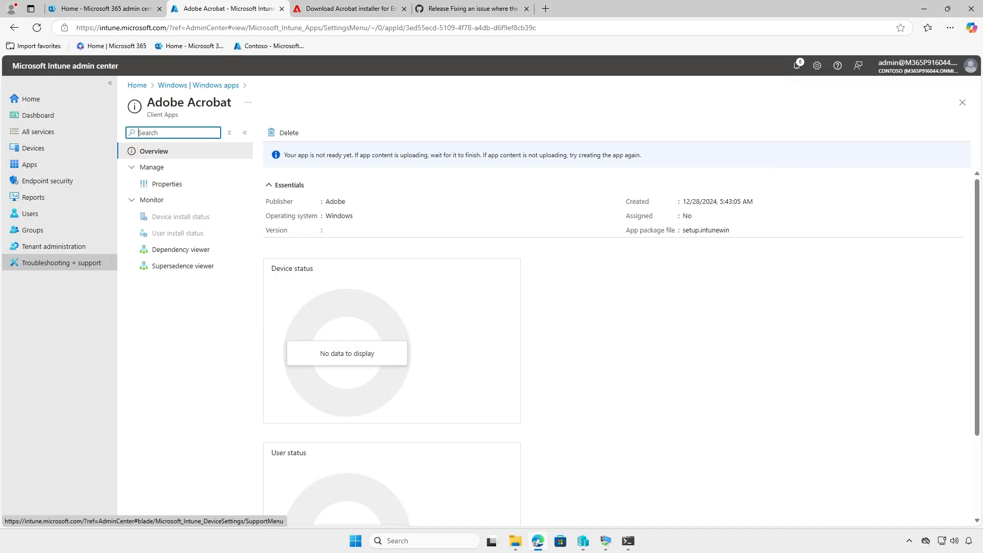
pyautogui.click(797, 70)
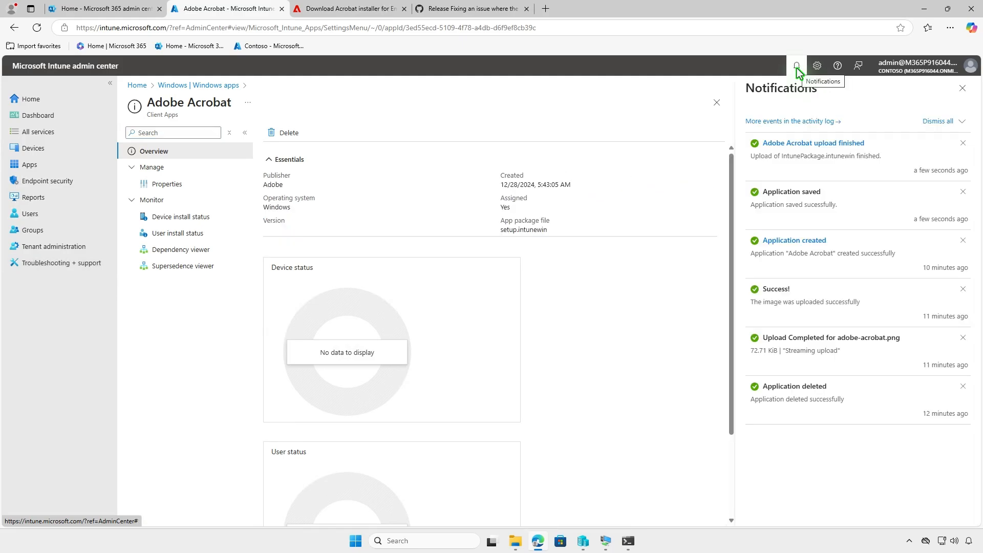
# Switch to the NOR-PC-001 virtual machine and open its Access work or school account settings
pyautogui.click(921, 10)
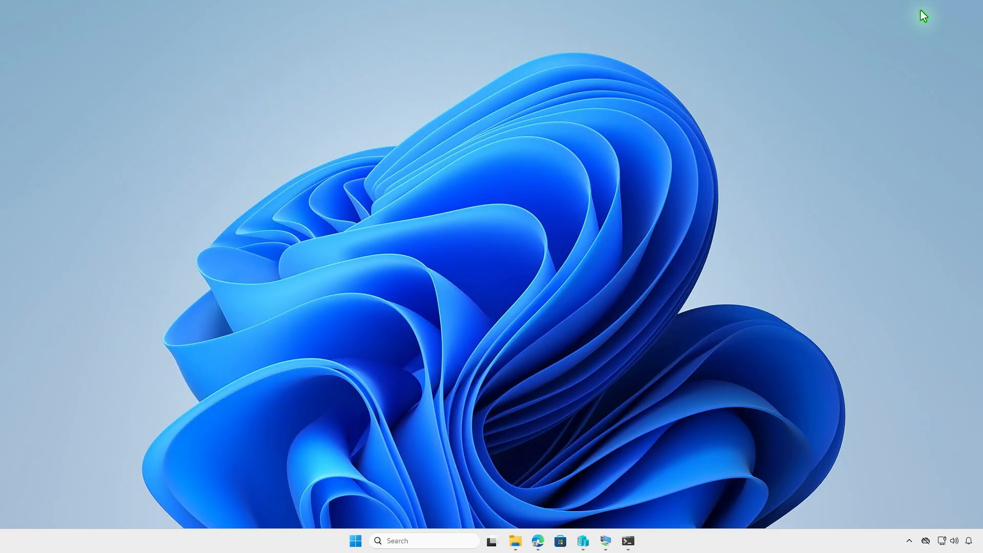
pyautogui.click(605, 541)
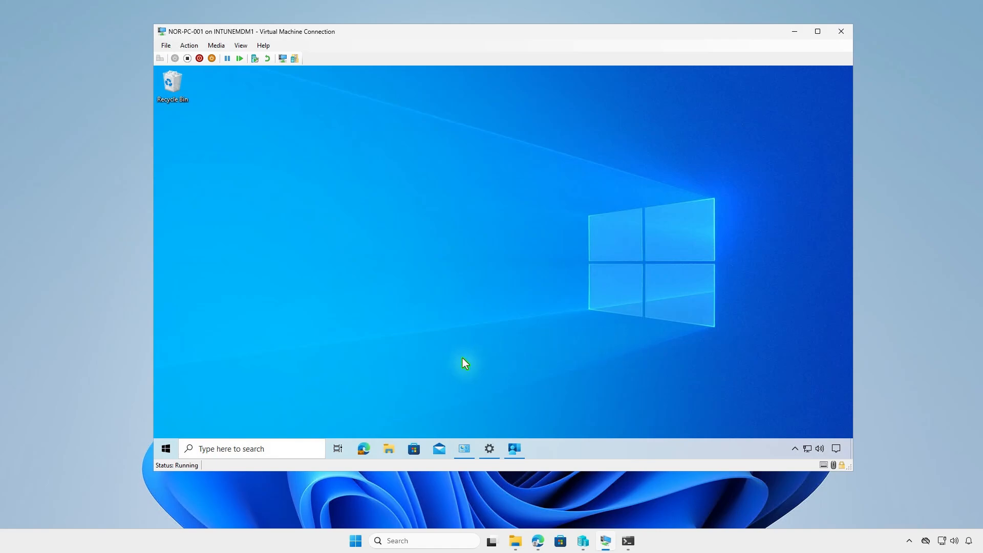
pyautogui.click(165, 449)
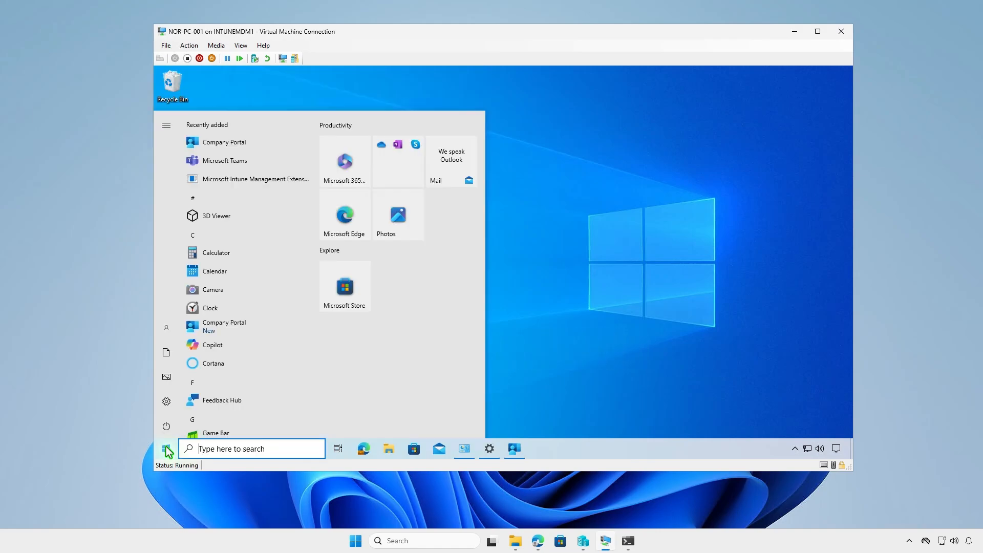
pyautogui.click(167, 332)
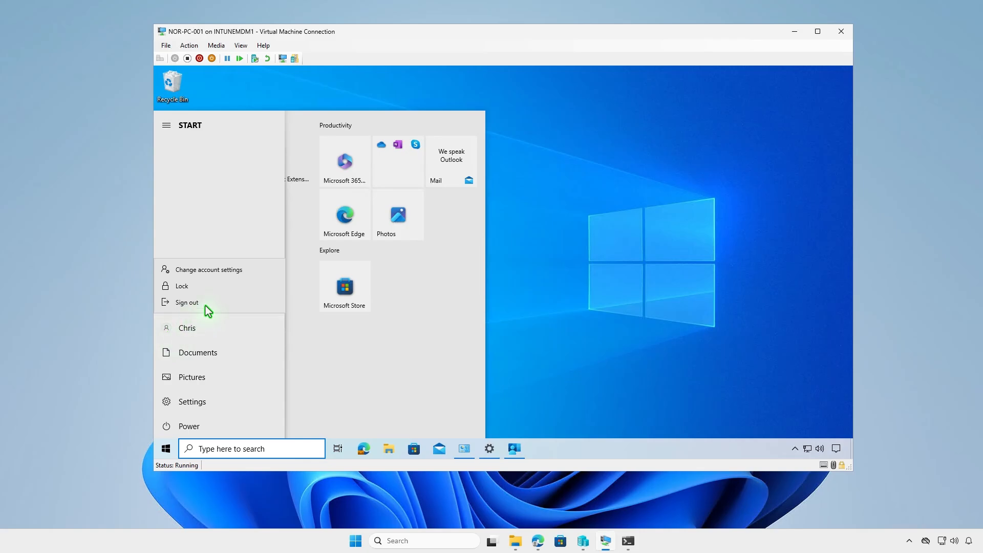
pyautogui.click(247, 272)
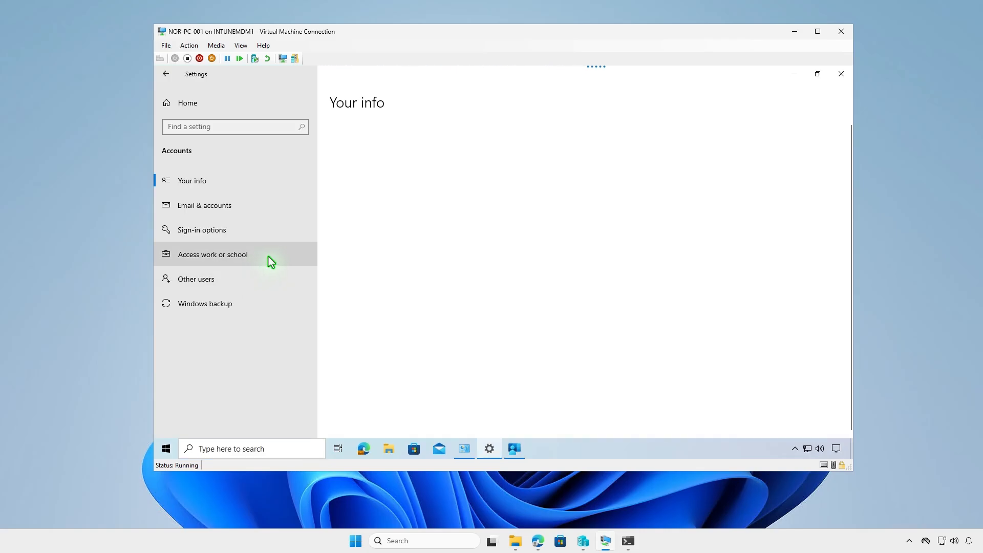
pyautogui.click(268, 257)
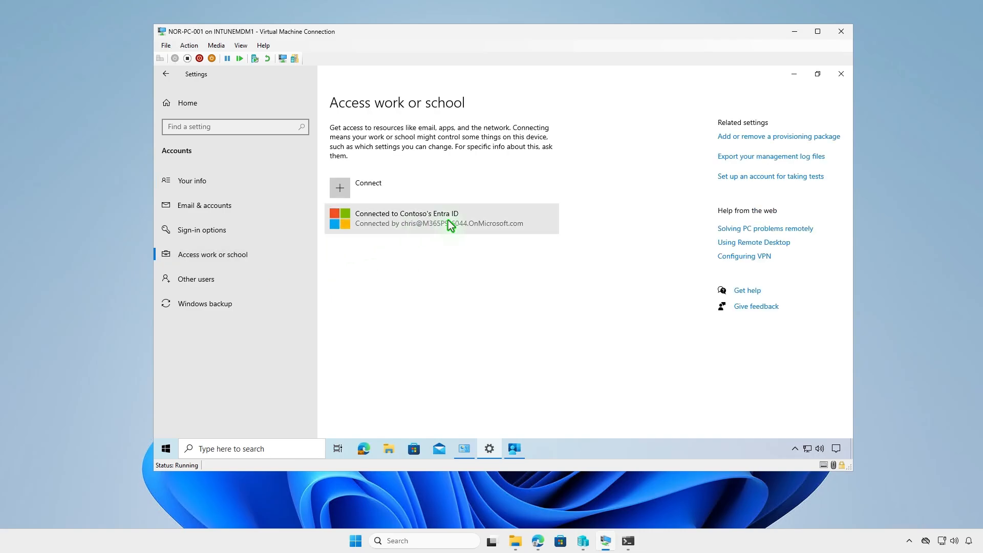
# Sync the device through the info page of Contoso's Entra ID connection and minimize Settings
pyautogui.click(449, 224)
pyautogui.click(484, 262)
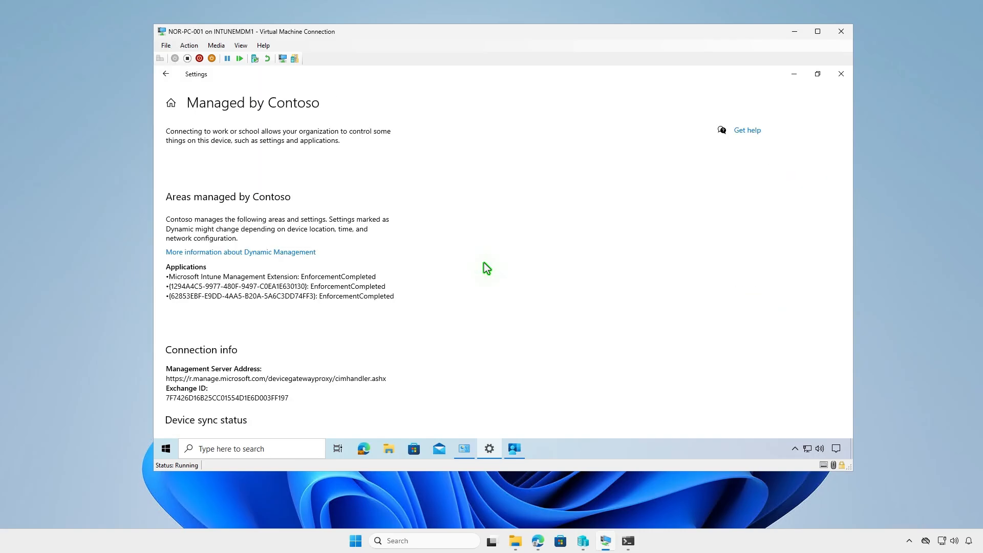
pyautogui.scroll(-5, 483, 262)
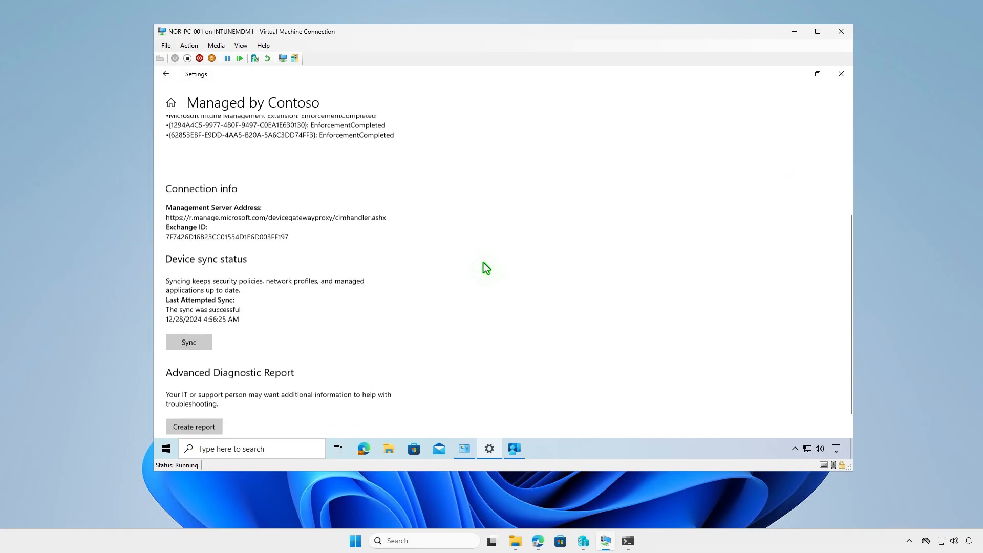
pyautogui.click(208, 330)
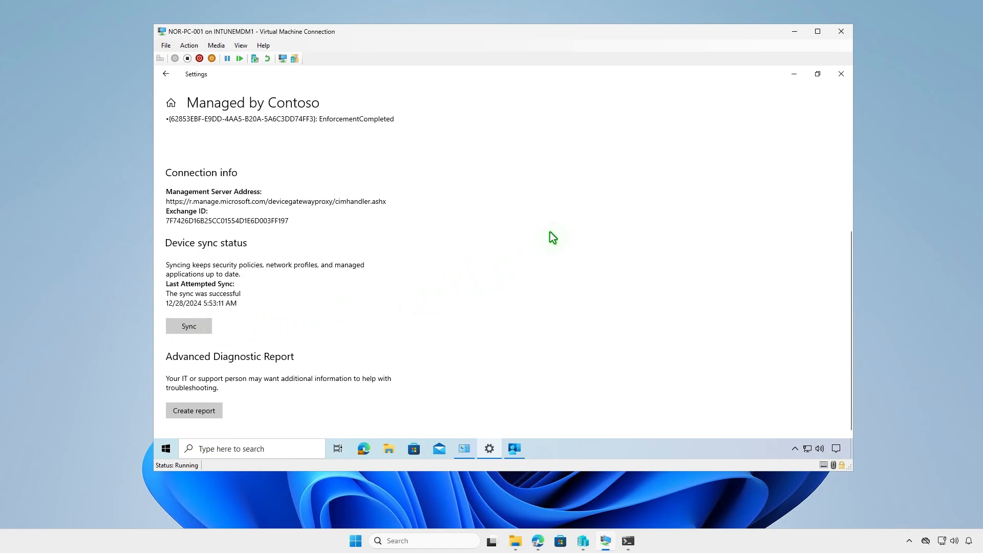
pyautogui.click(795, 74)
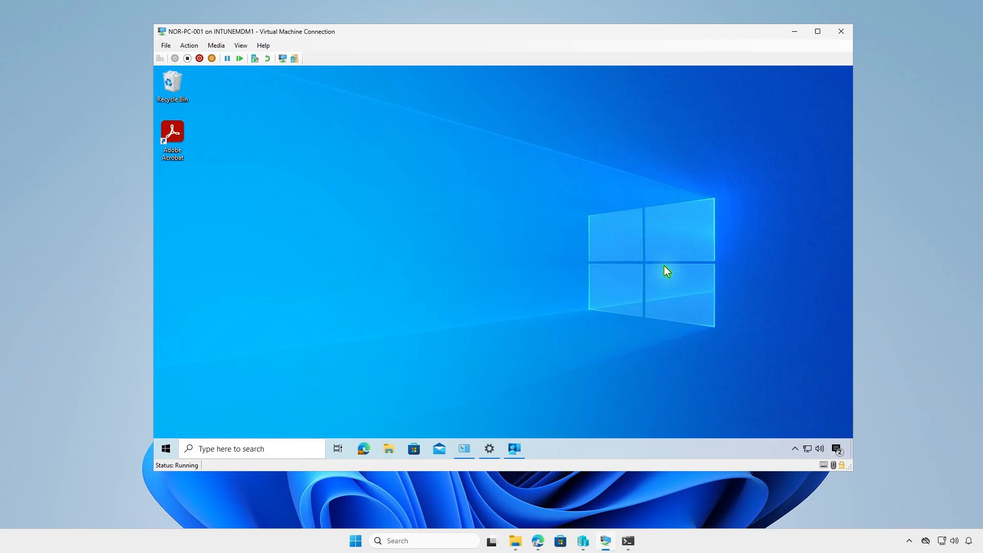
# Check the Intune software distribution notifications and the refreshed installed programs list in Programs and Features for Adobe Acrobat
pyautogui.click(836, 450)
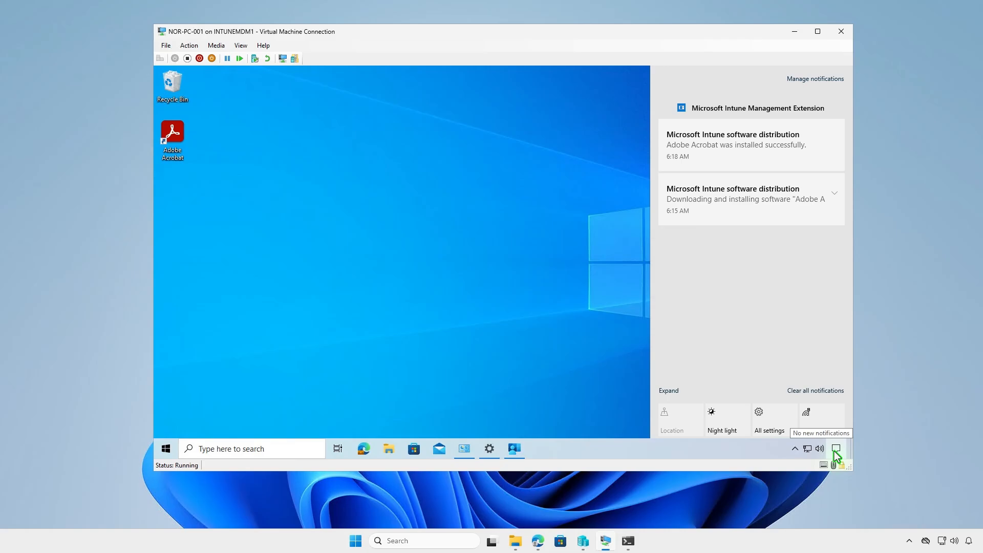
pyautogui.click(464, 449)
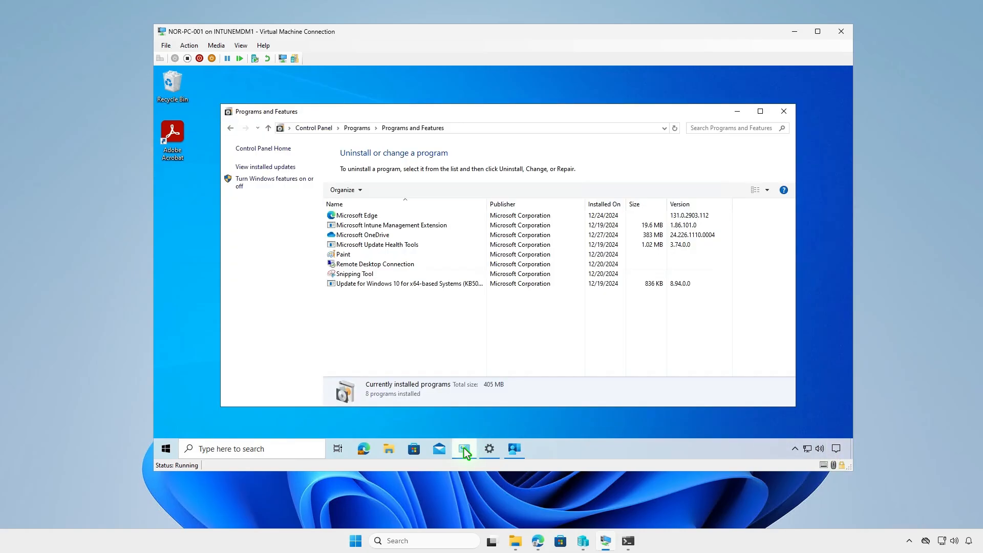
pyautogui.click(675, 131)
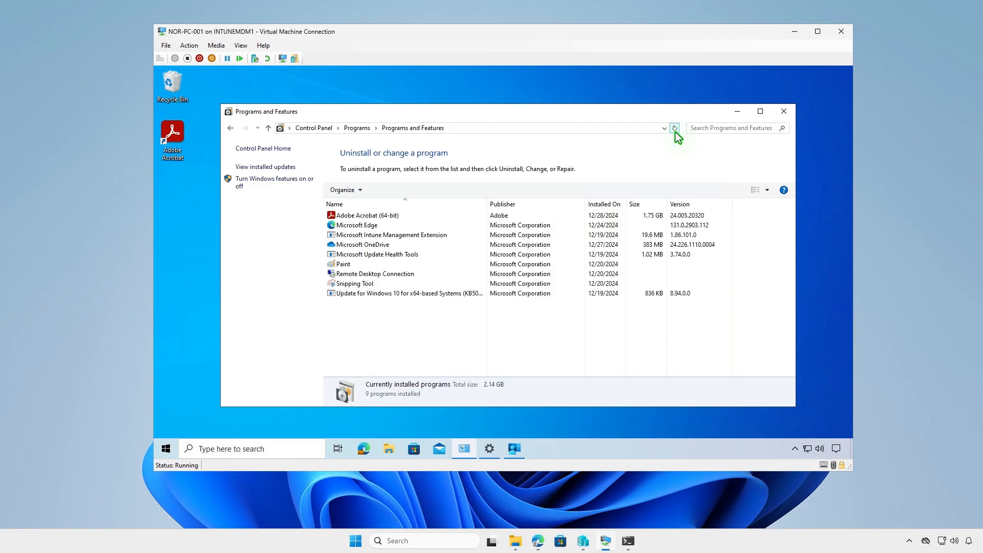
pyautogui.click(737, 112)
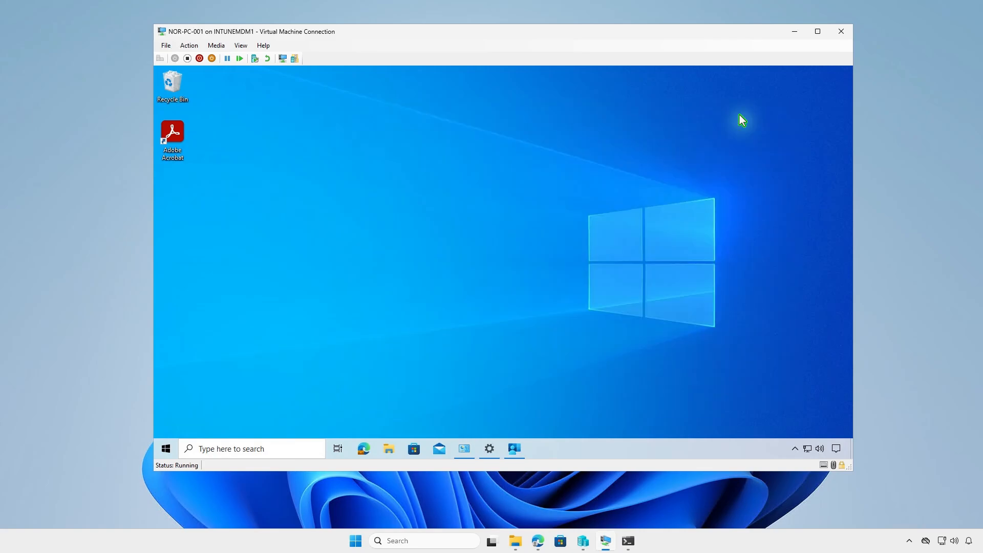
# Launch Adobe Acrobat on the virtual machine and dismiss its welcome and Get started screens
pyautogui.doubleClick(172, 128)
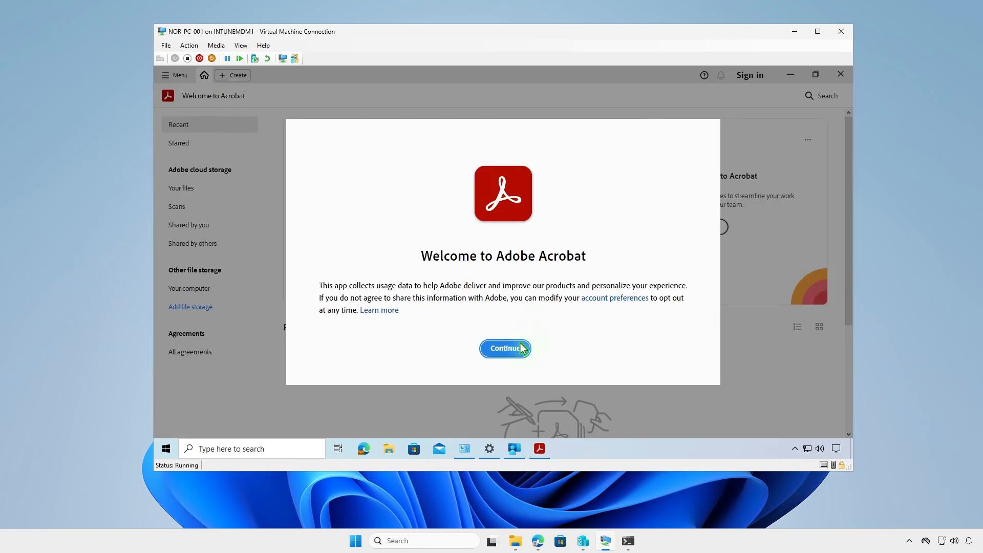
pyautogui.click(521, 349)
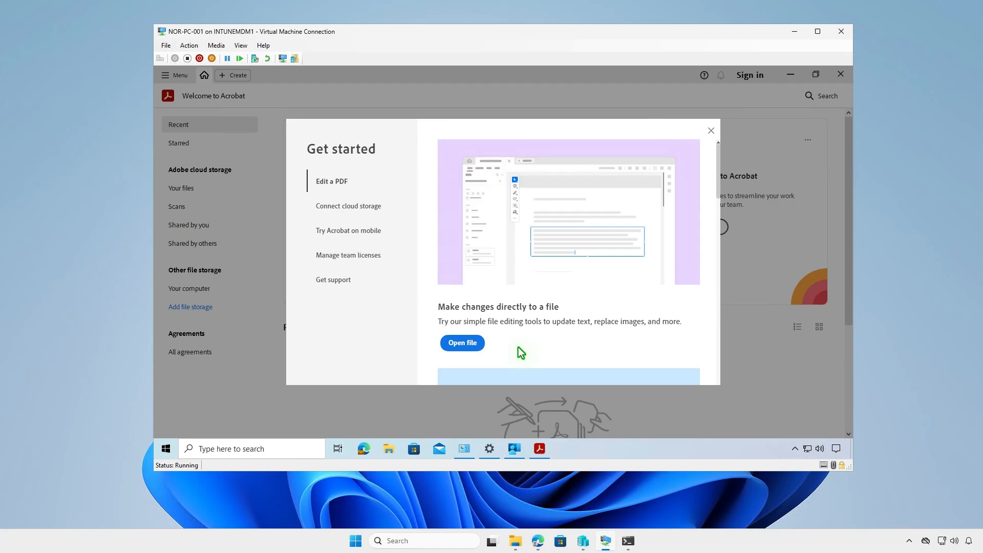
pyautogui.click(711, 131)
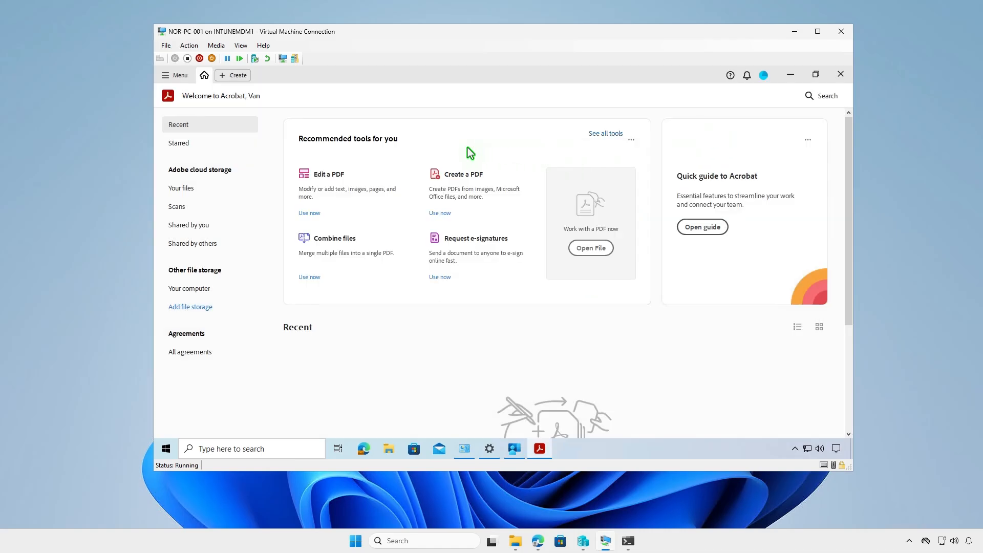
# View the About Adobe Acrobat Pro information to check the version, and minimize the virtual machine window
pyautogui.click(168, 78)
pyautogui.moveTo(250, 371)
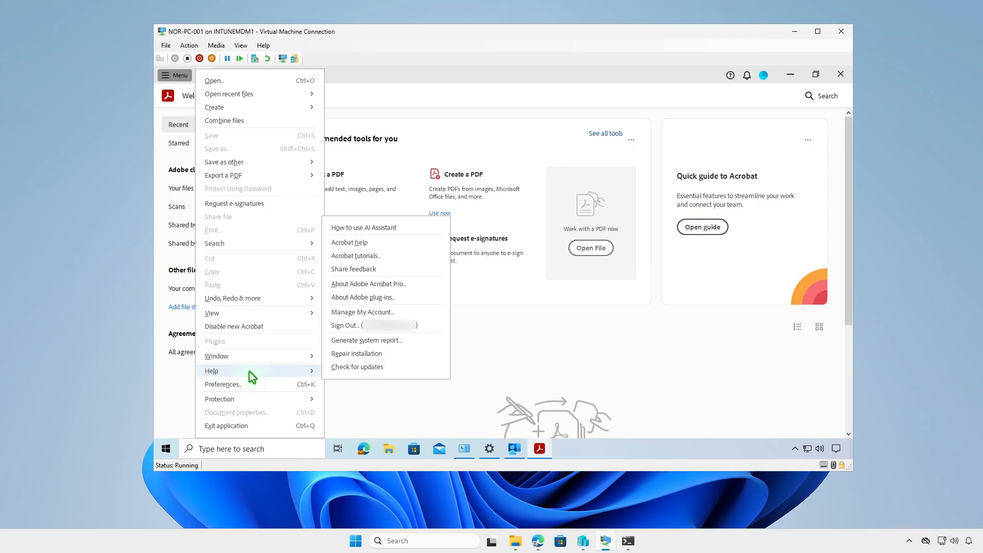
pyautogui.click(427, 286)
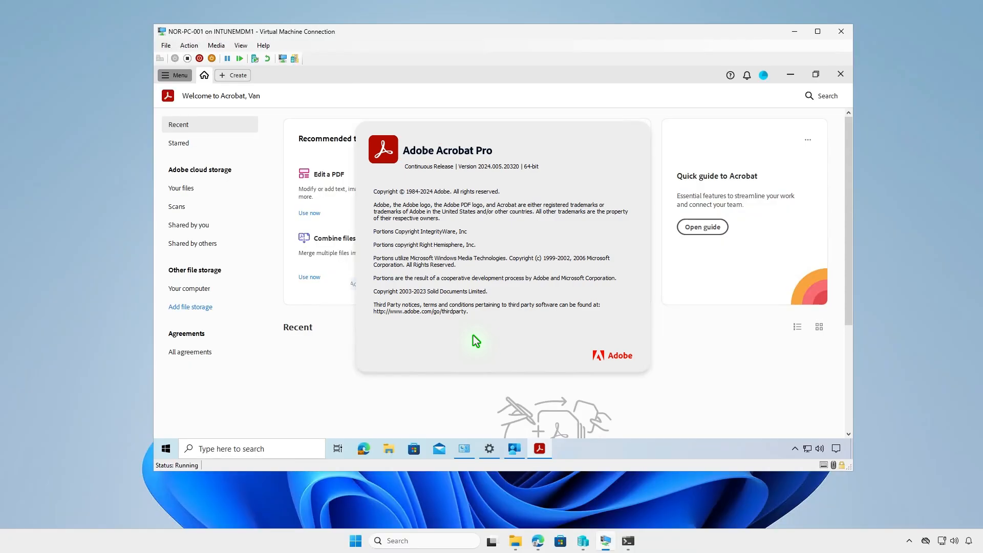
pyautogui.click(796, 30)
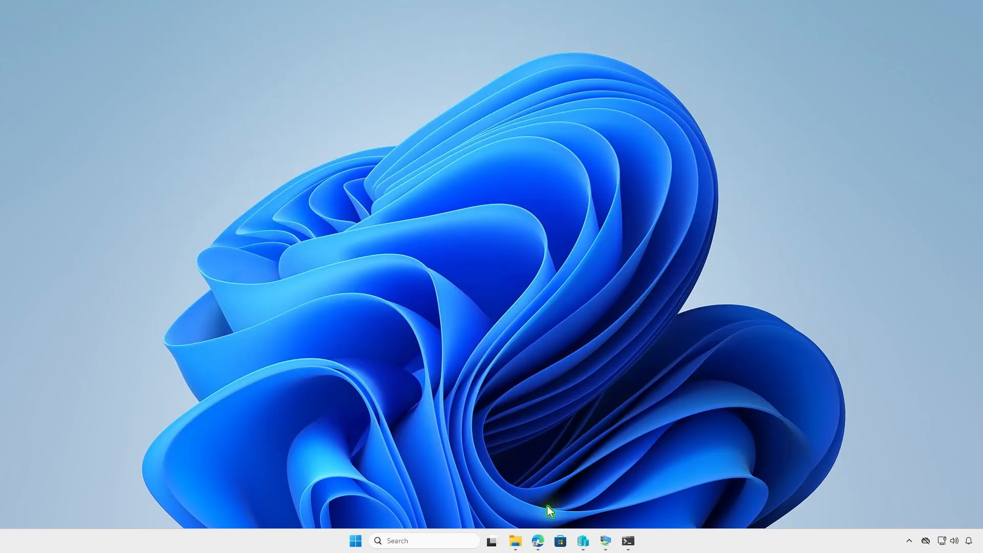
# Switch back to the Intune admin center and examine the Adobe Acrobat Windows app's installation status and properties
pyautogui.click(537, 540)
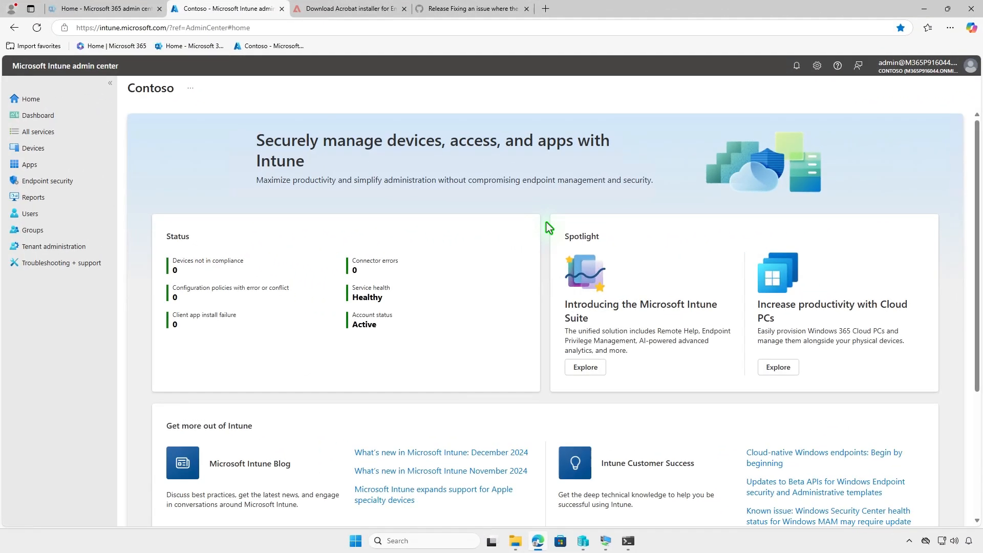
pyautogui.click(70, 165)
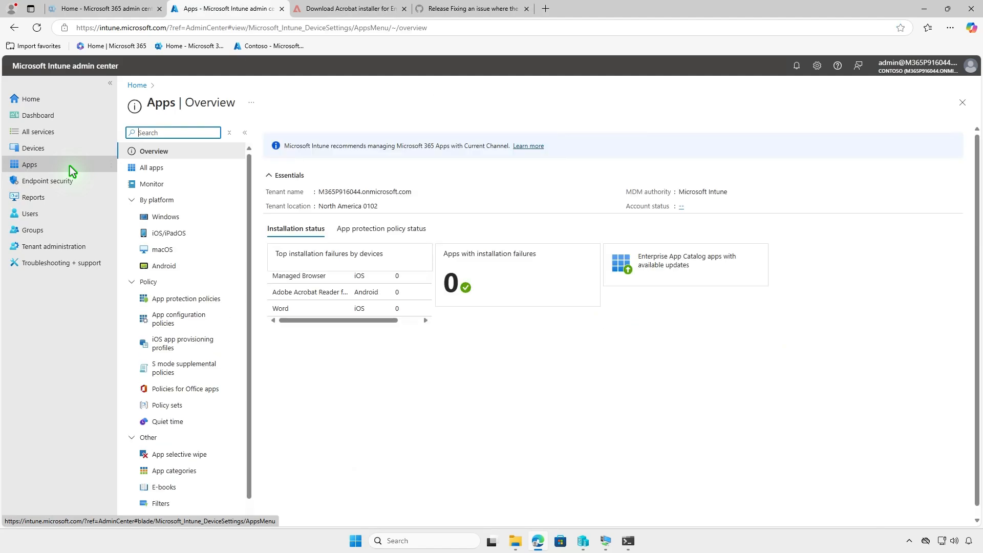
pyautogui.click(217, 220)
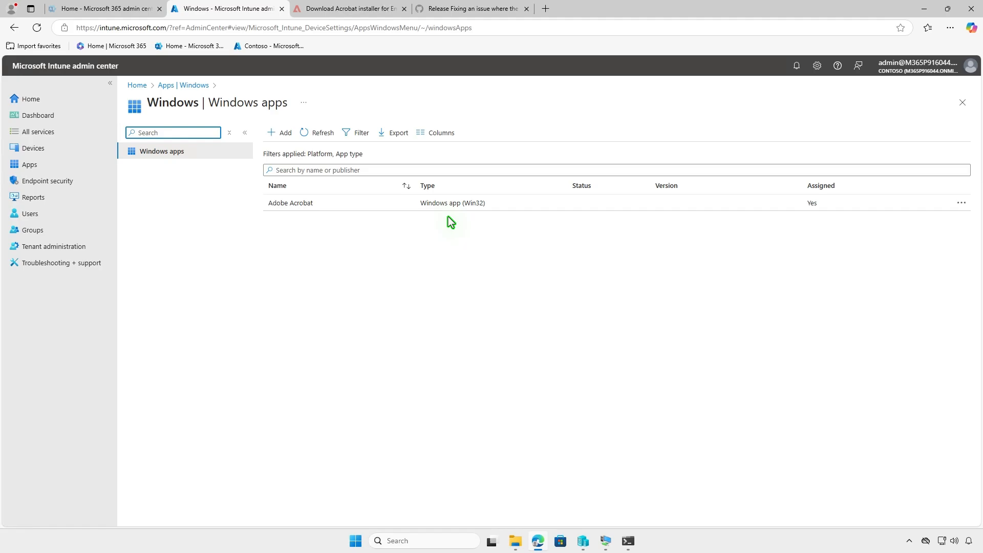
pyautogui.click(520, 205)
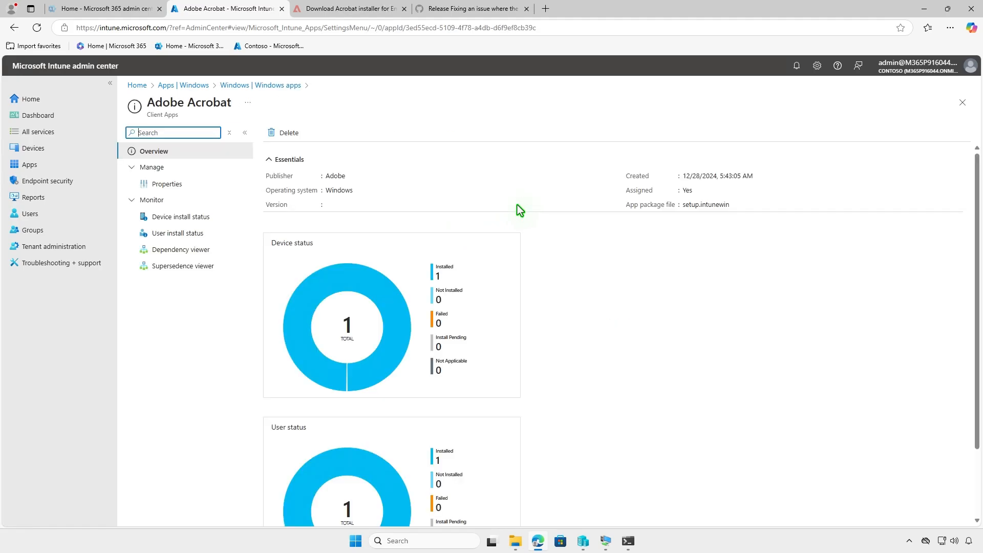
pyautogui.click(188, 184)
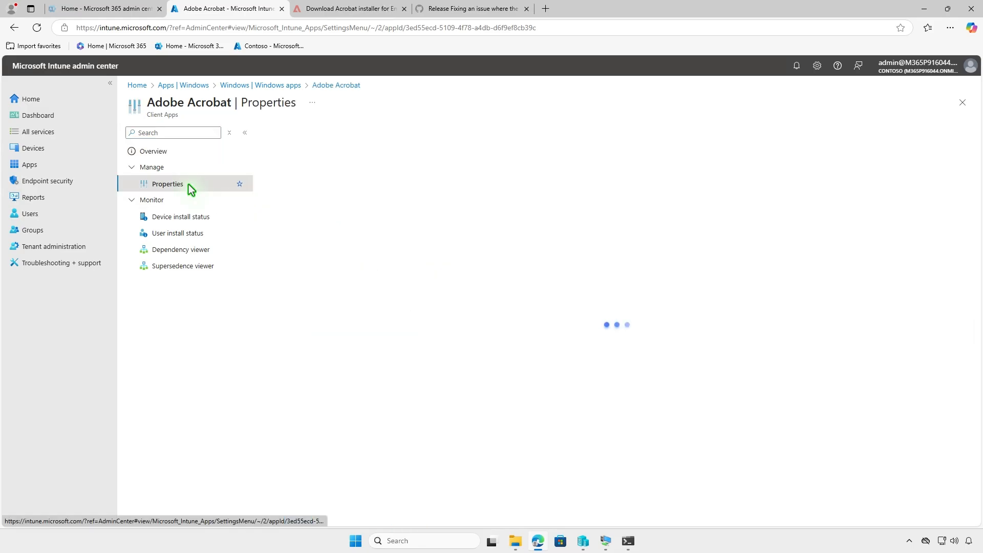
pyautogui.scroll(-7, 625, 270)
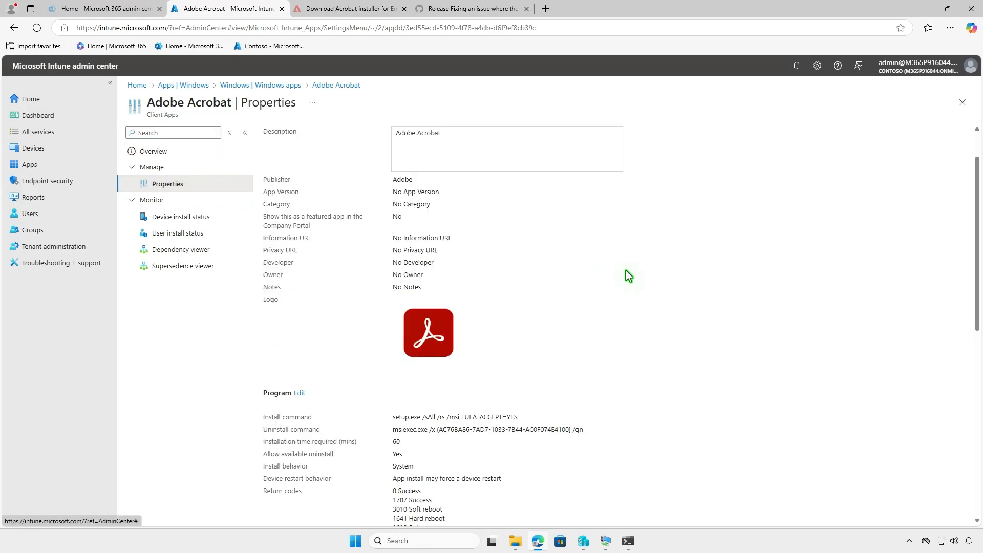
# Edit the Adobe Acrobat app's assignments and delete the Test_Devices group from Required
pyautogui.scroll(-3, 625, 270)
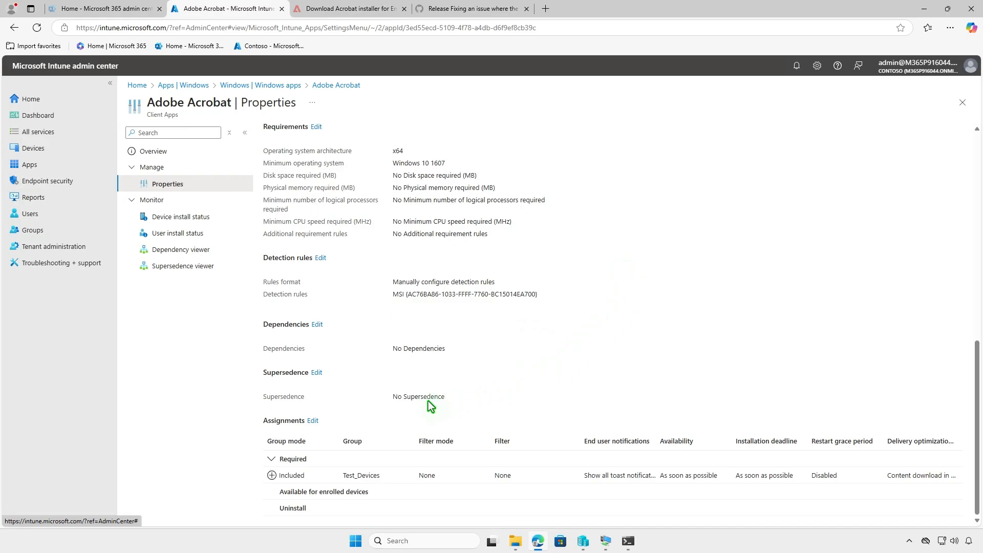
pyautogui.click(313, 421)
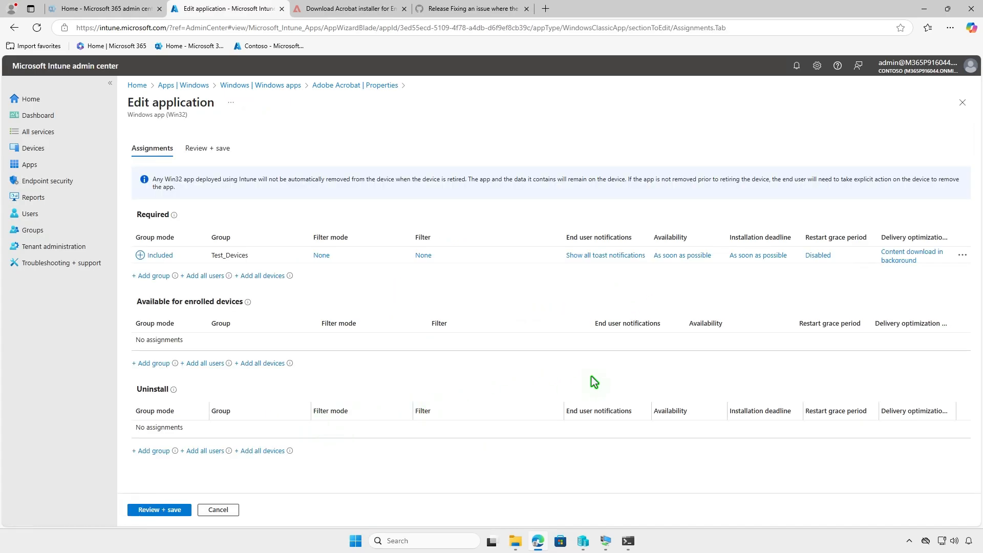
pyautogui.click(963, 255)
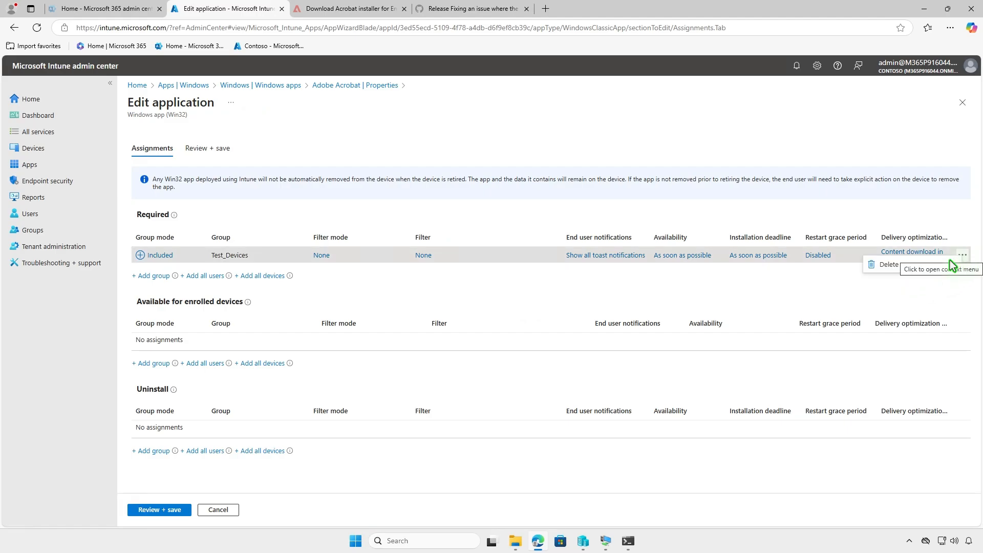
pyautogui.click(913, 271)
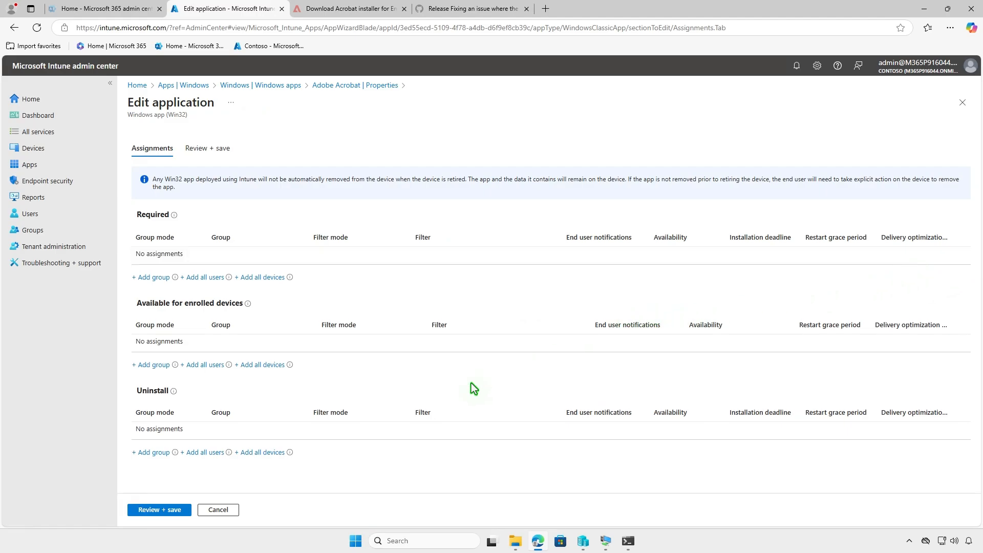
# Add the Test_Devices group to the Uninstall assignments, and review and save the app changes
pyautogui.click(158, 453)
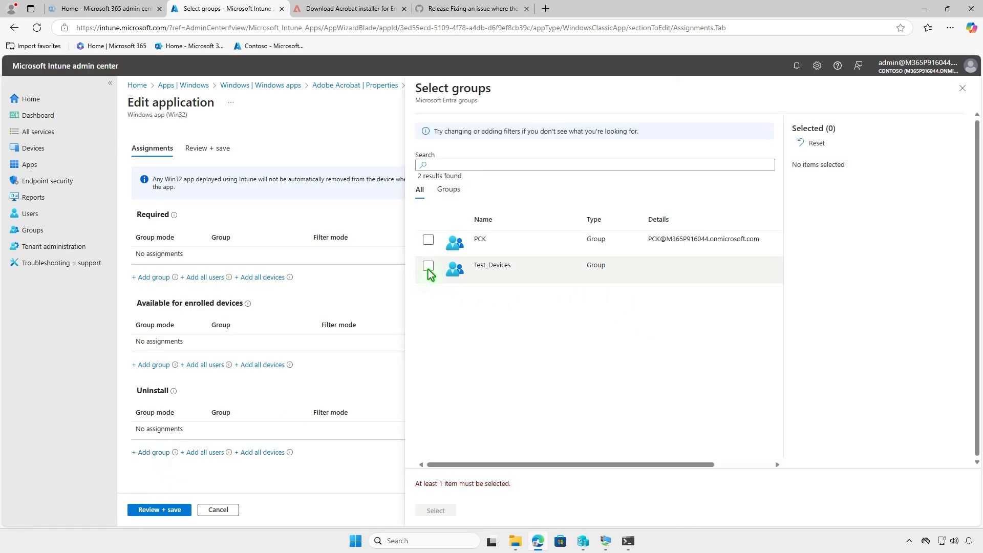
pyautogui.click(428, 266)
pyautogui.click(448, 513)
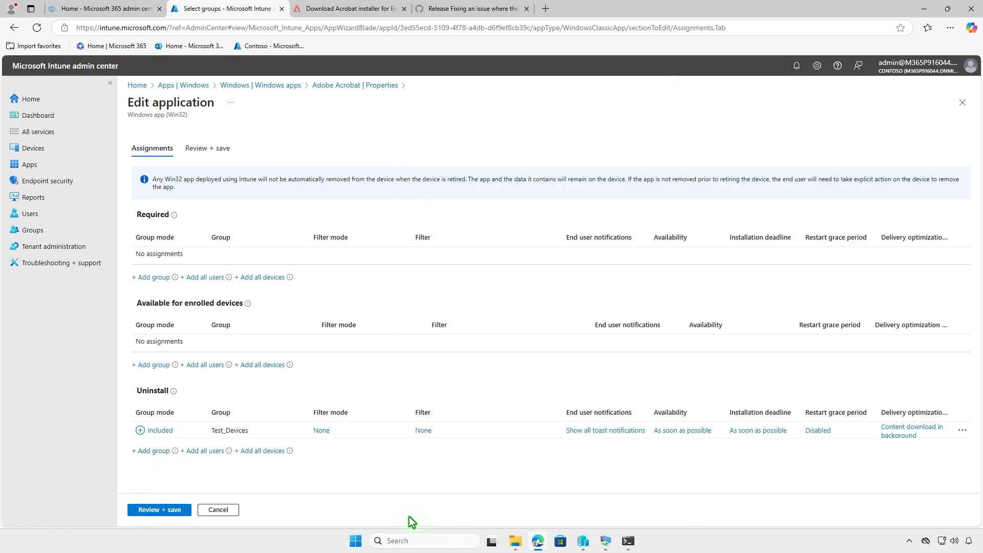
pyautogui.click(171, 510)
pyautogui.click(148, 510)
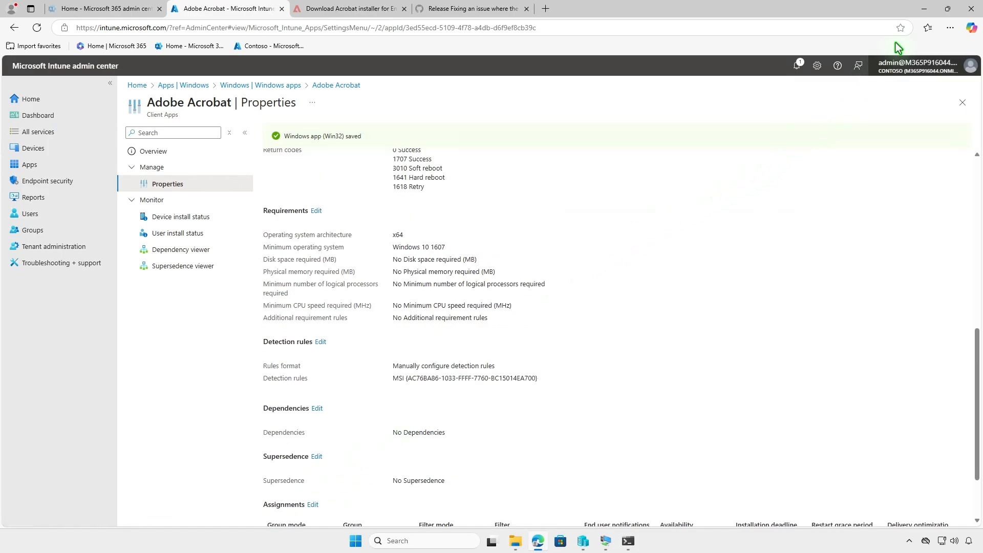
# Minimize the browser, switch to the NOR-PC-001 virtual machine, and check its Windows notifications
pyautogui.click(923, 12)
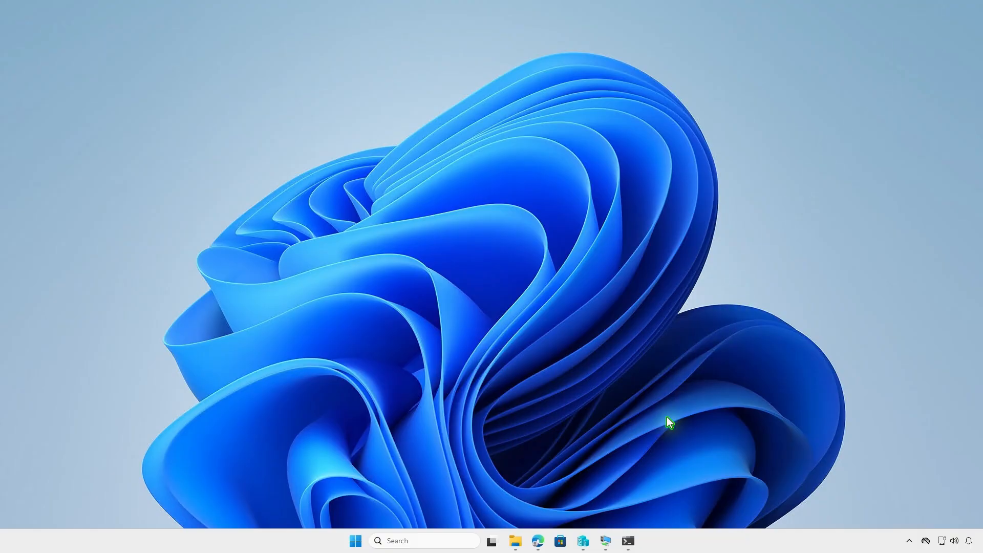
pyautogui.click(606, 540)
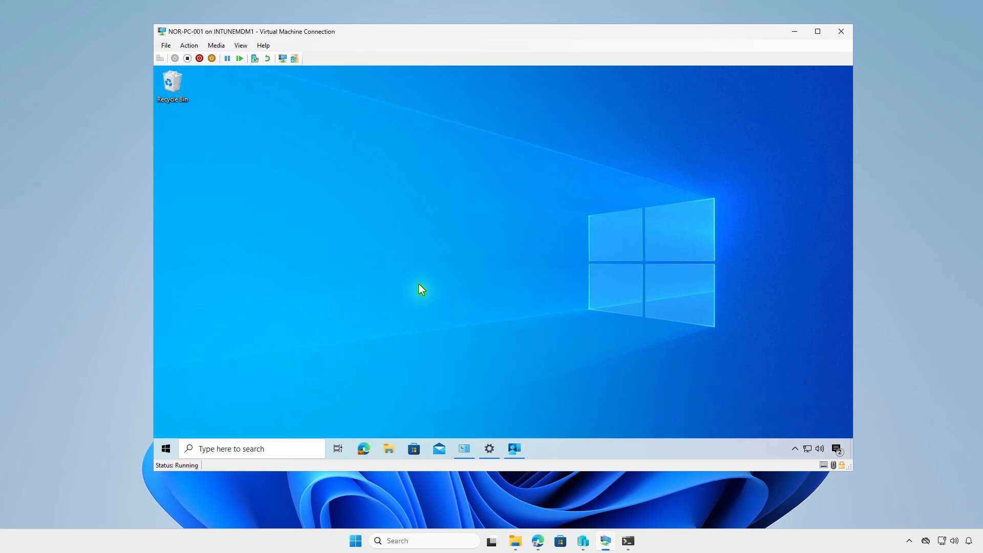
pyautogui.click(836, 446)
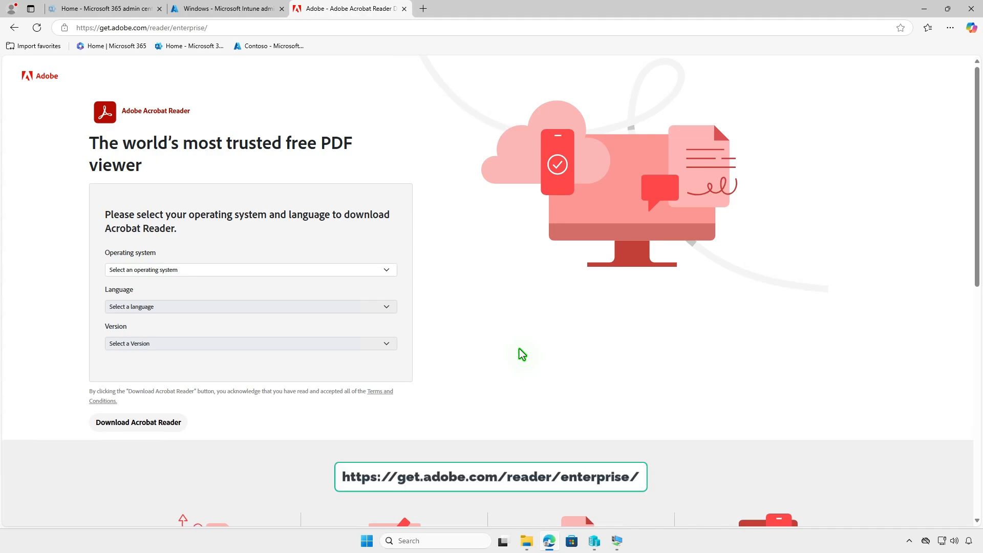
# Download Acrobat Reader for Windows 11 in All Languages (MUI), version Reader 2024.005.20320 MUI for Windows-64bit
pyautogui.click(308, 270)
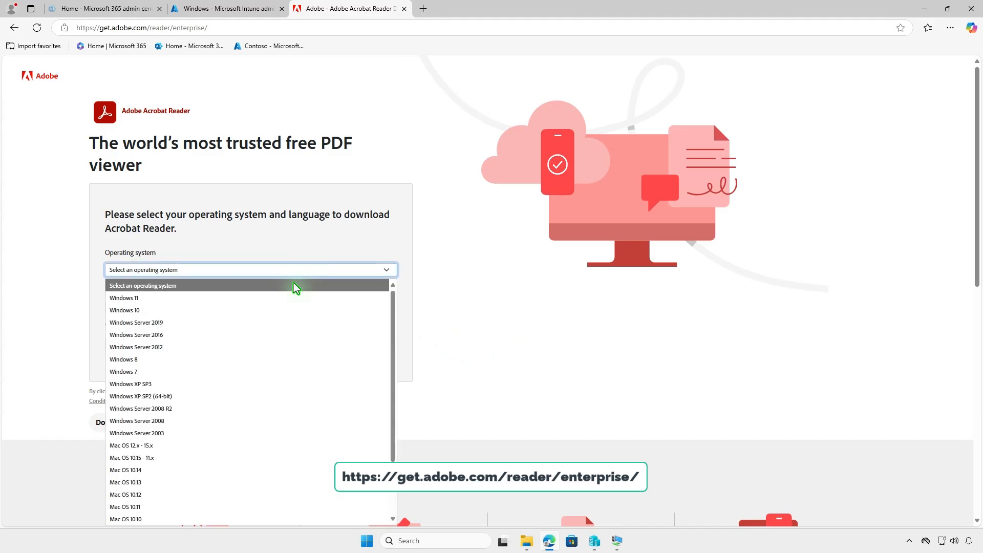
pyautogui.click(282, 293)
pyautogui.click(262, 307)
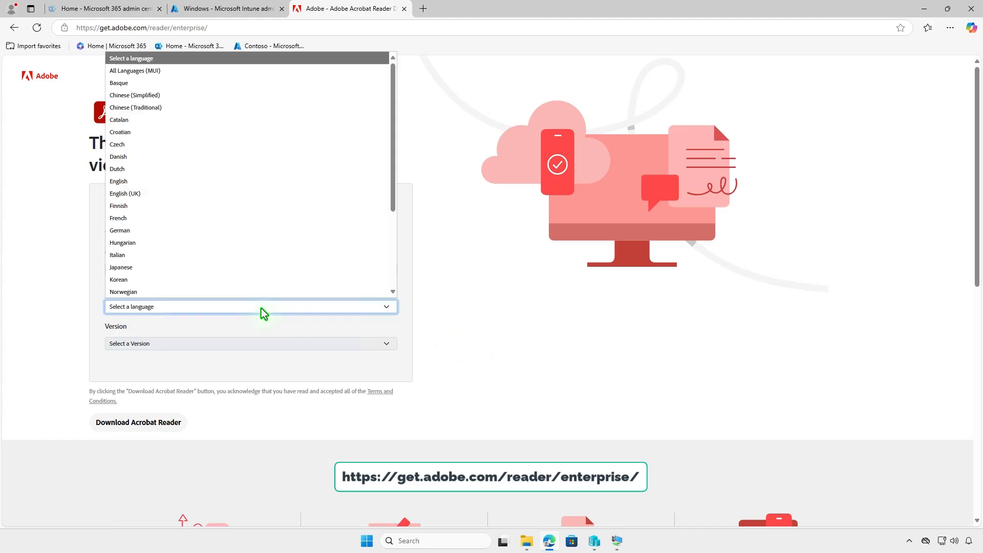
pyautogui.click(201, 72)
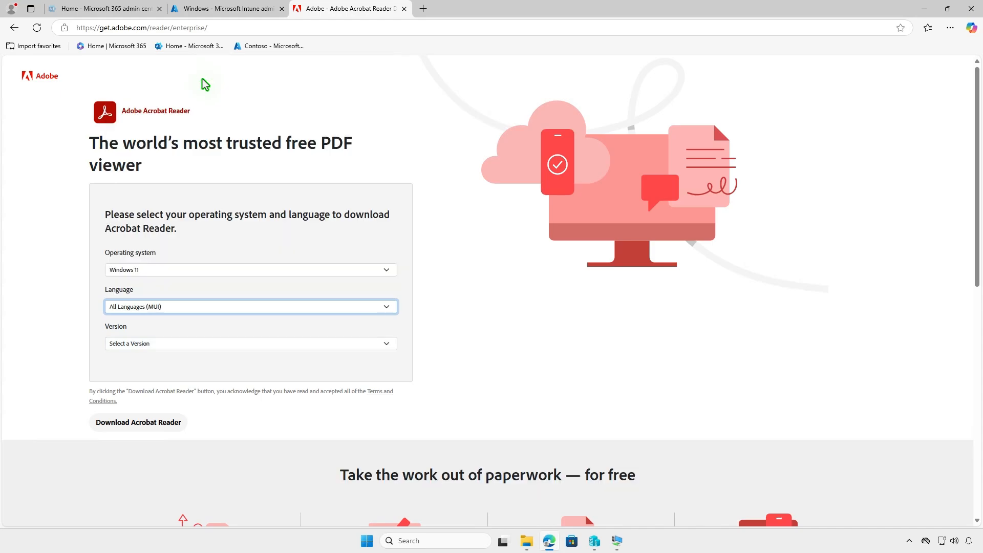
pyautogui.click(217, 344)
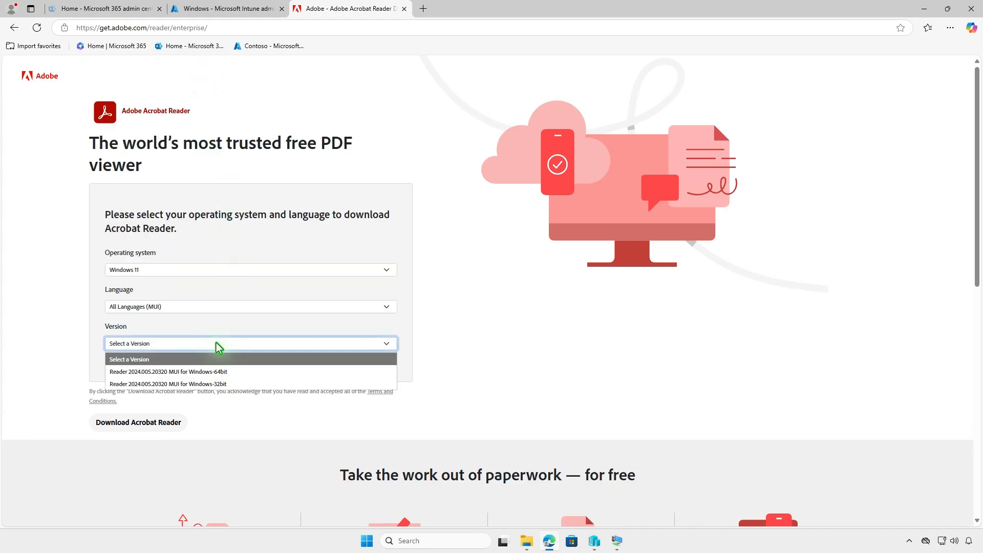
pyautogui.click(221, 372)
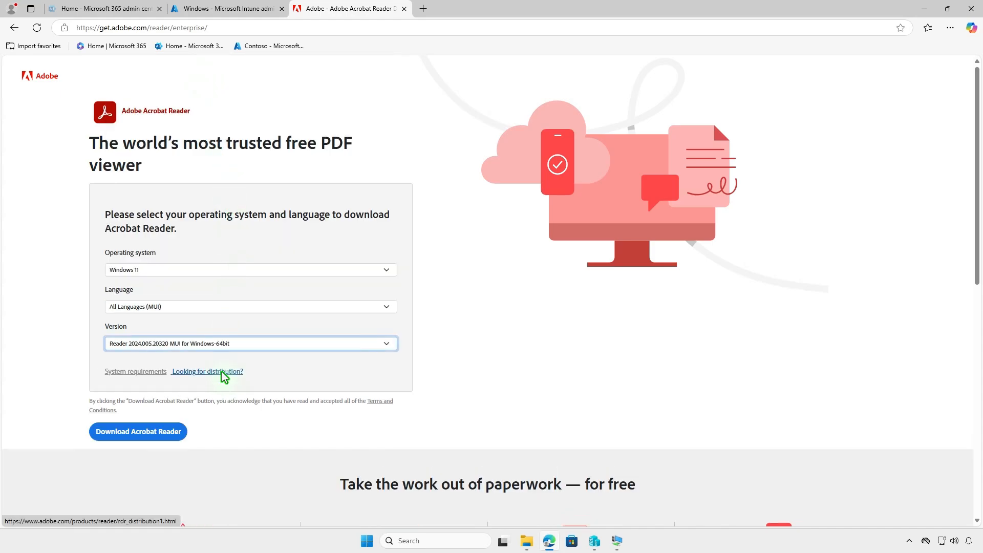
pyautogui.click(174, 434)
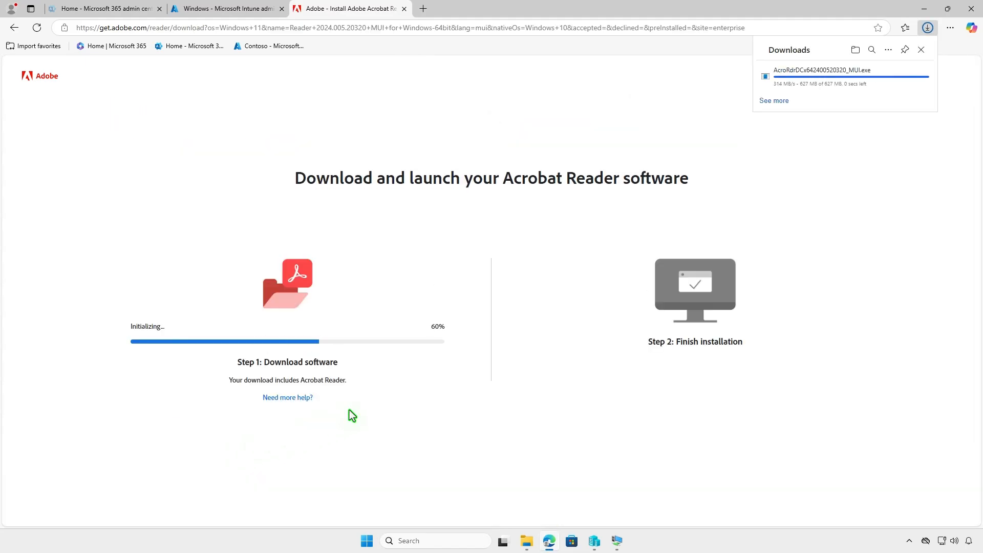
pyautogui.click(855, 49)
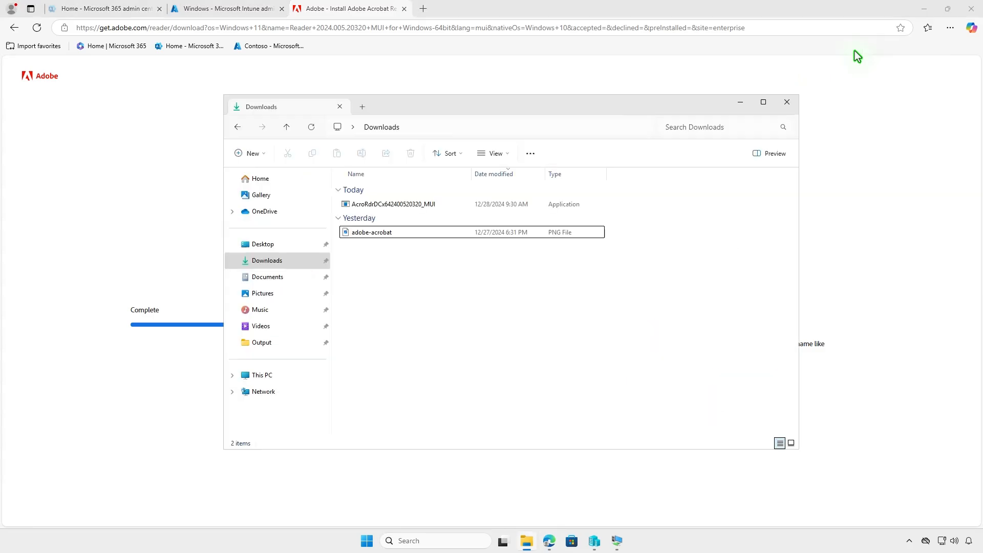
pyautogui.click(922, 9)
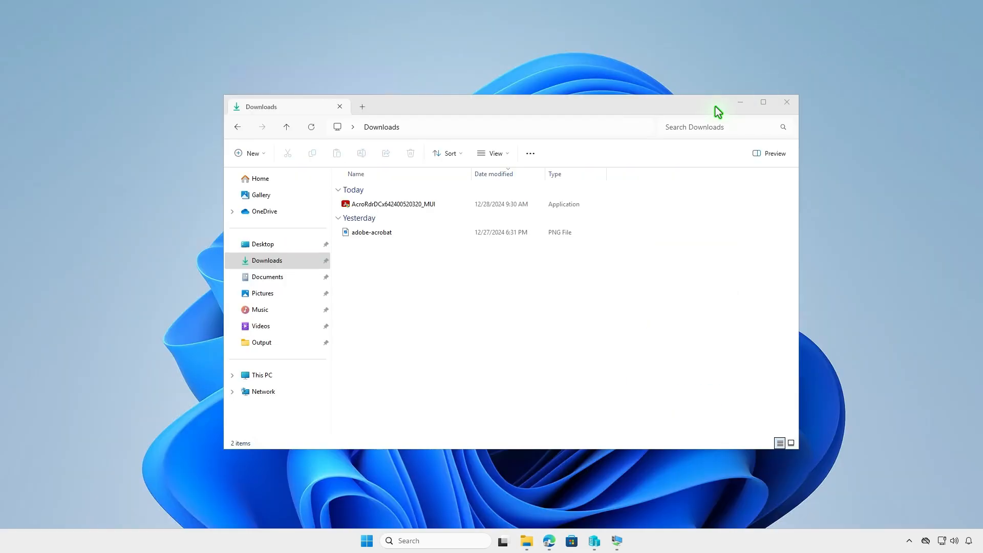
pyautogui.click(445, 207)
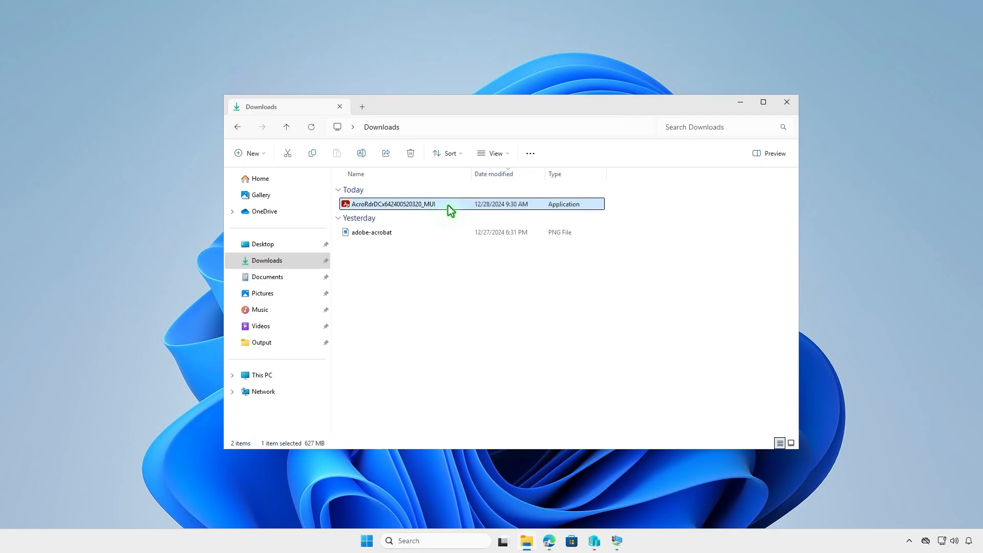
pyautogui.press('F2')
pyautogui.write('se')
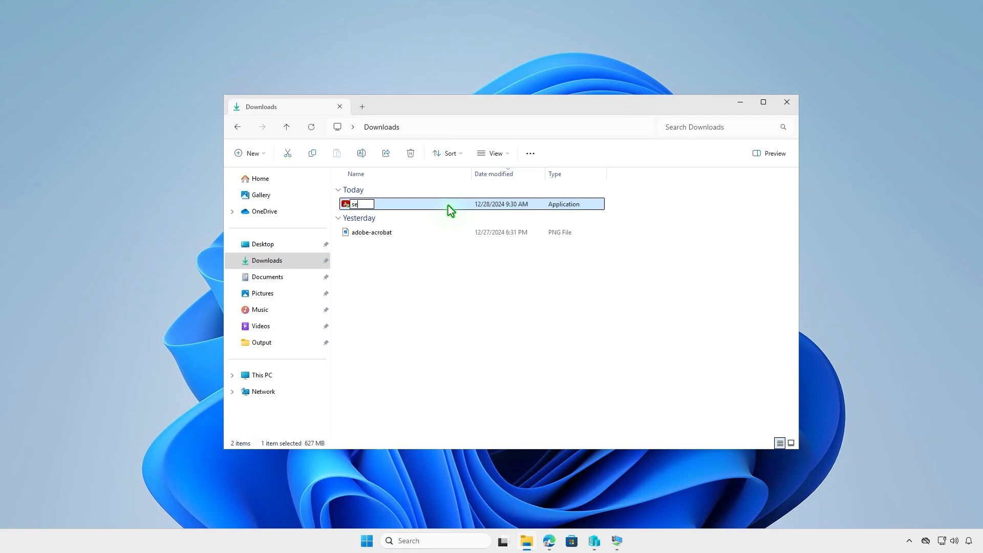
pyautogui.write('tup')
pyautogui.press('Return')
# Copy the setup file into the D:\Intune\Input folder and minimize File Explorer
pyautogui.rightClick(396, 202)
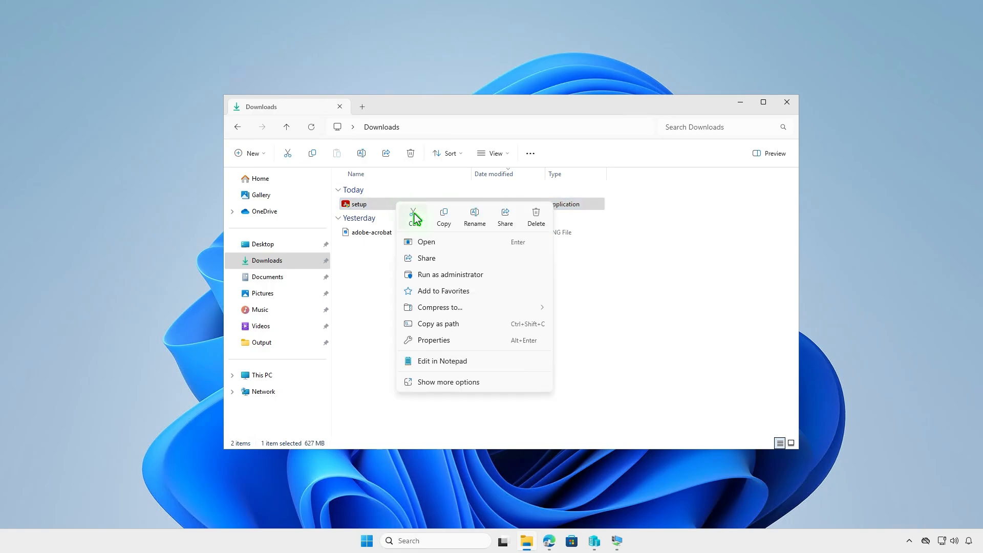
pyautogui.click(443, 220)
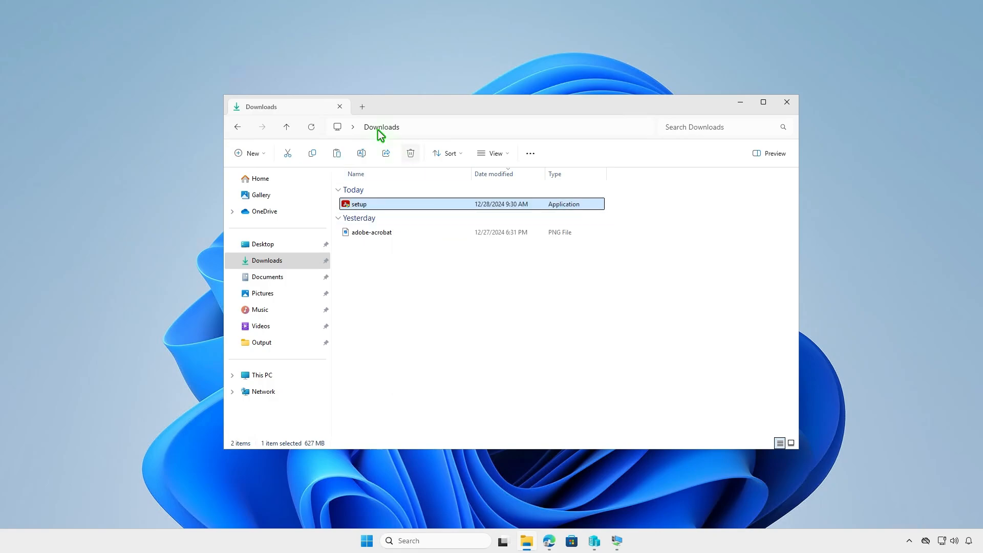
pyautogui.click(363, 109)
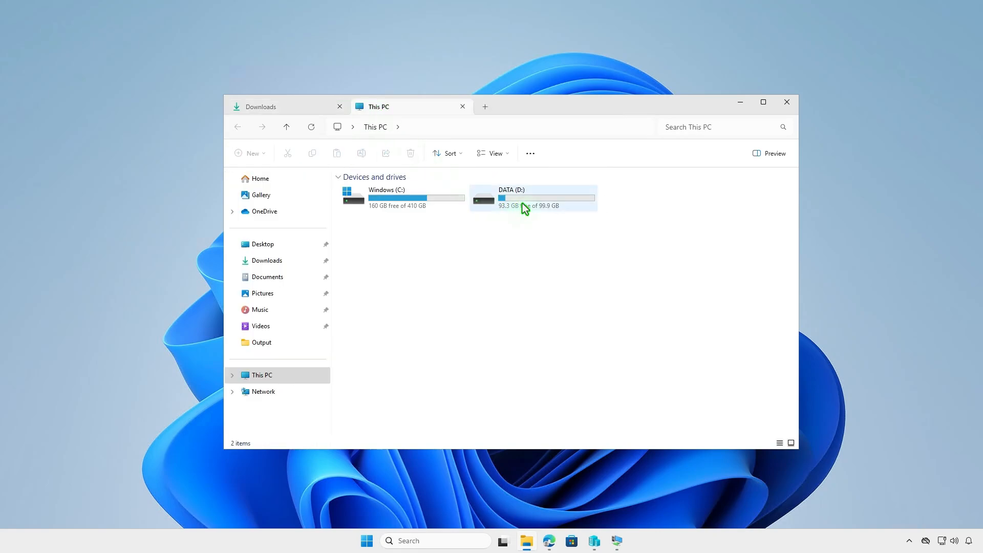
pyautogui.doubleClick(524, 207)
pyautogui.doubleClick(417, 190)
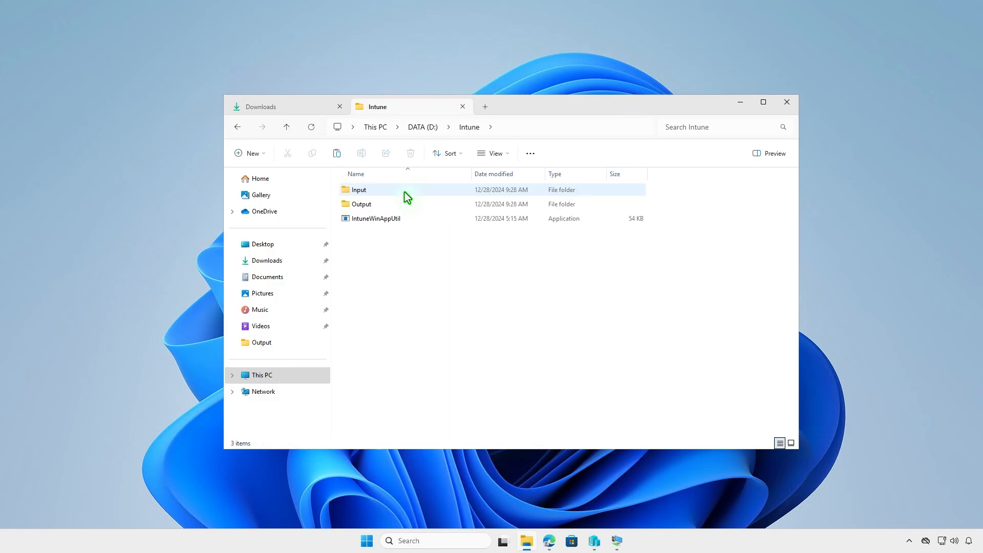
pyautogui.doubleClick(395, 192)
pyautogui.rightClick(406, 225)
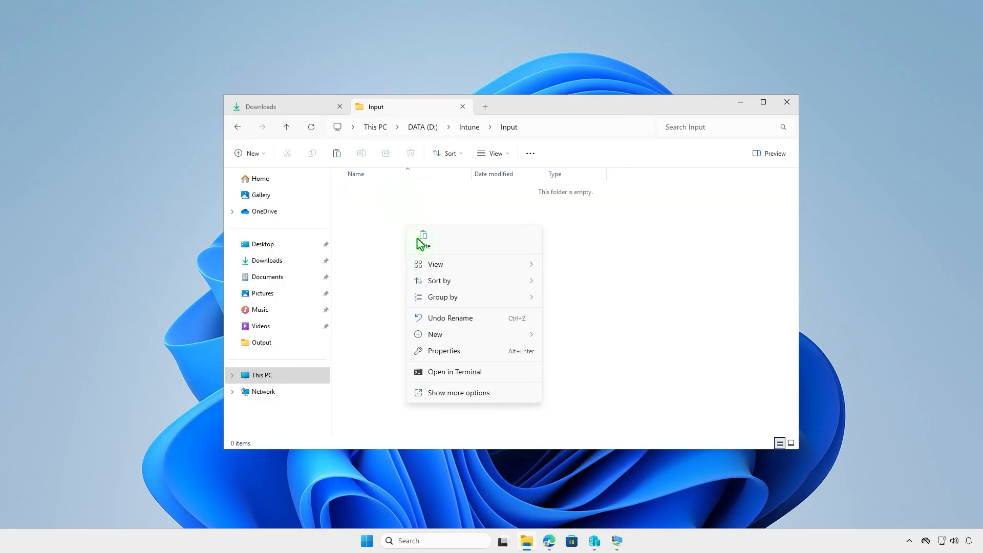
pyautogui.click(423, 241)
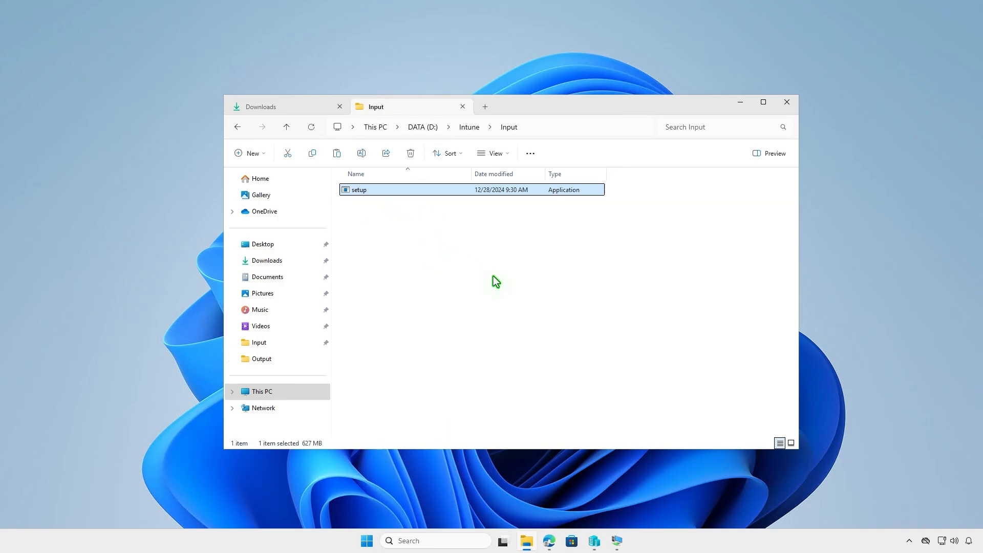
pyautogui.click(739, 103)
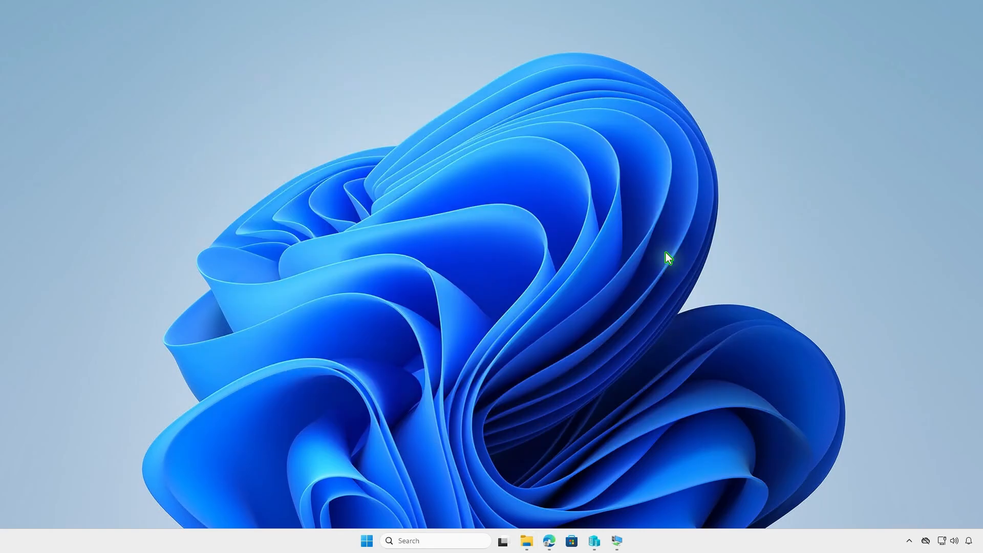
# Open Terminal as administrator and change the working directory to D:\Intune
pyautogui.rightClick(367, 541)
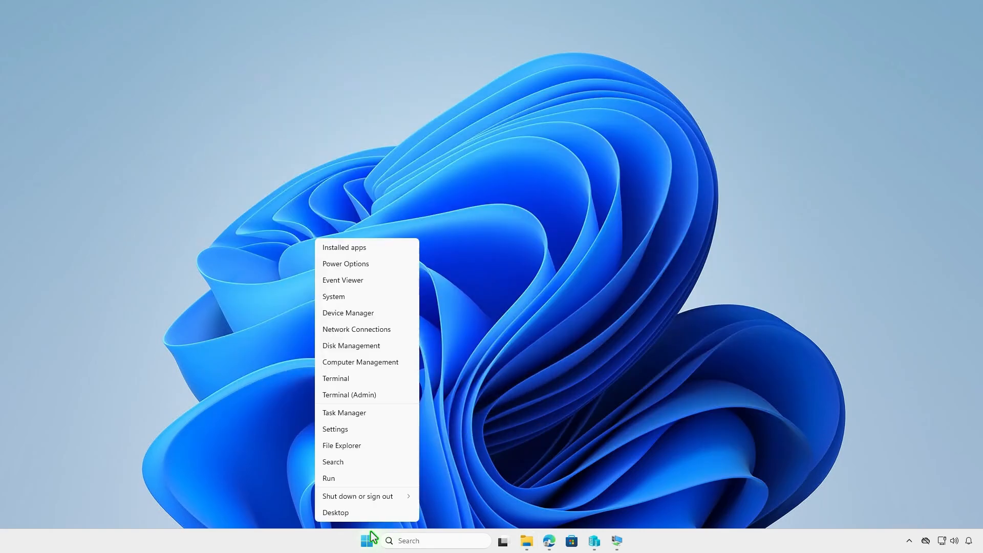
pyautogui.click(376, 396)
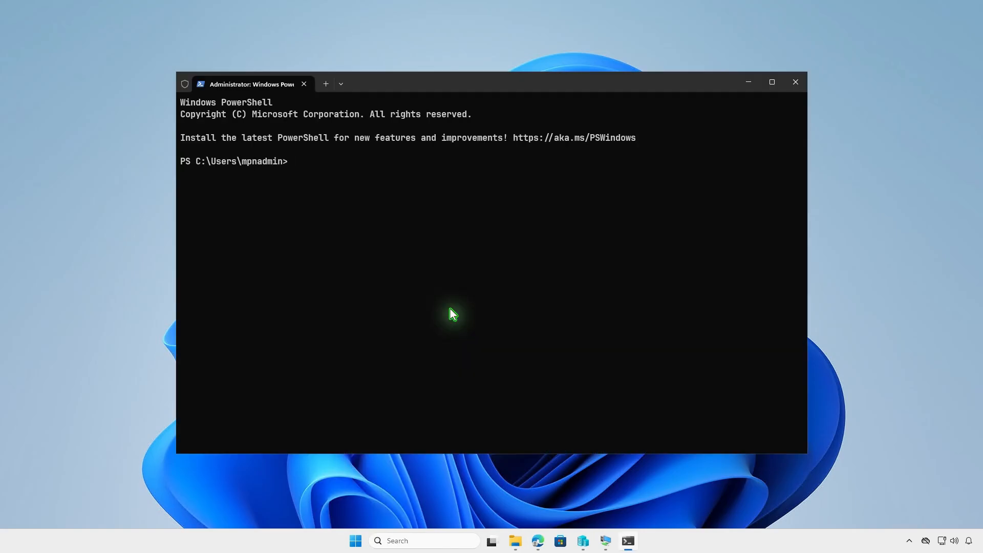
pyautogui.write('cd d:\\in')
pyautogui.press('Tab')
pyautogui.press('Return')
pyautogui.press('Return')
# Run IntuneWinAppUtil.exe and specify D:\Intune\Input as the source folder
pyautogui.write('.\\Intun')
pyautogui.press('Tab')
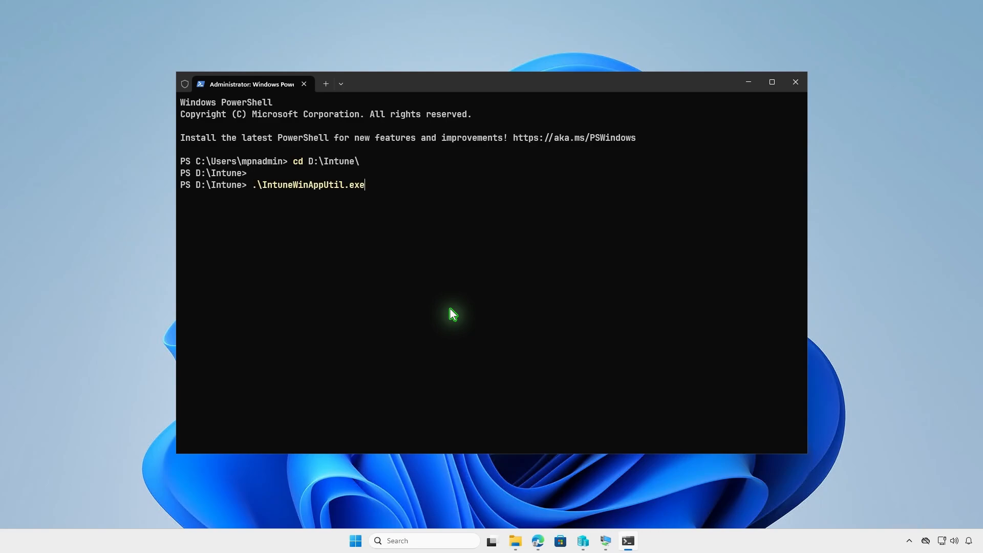
pyautogui.press('Return')
pyautogui.write('D:\\I')
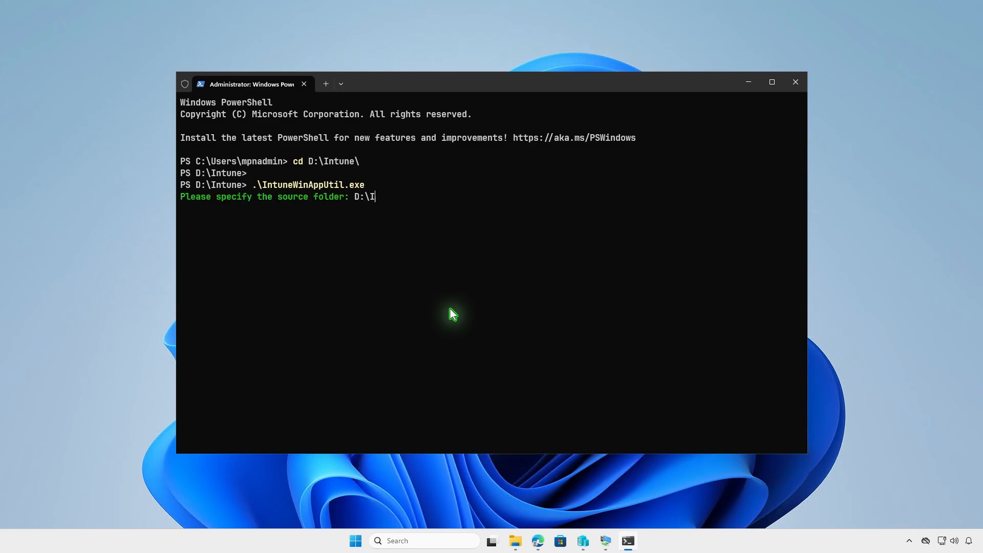
pyautogui.write('ntune\\Input')
pyautogui.press('Return')
# Generate the package with D:\Intune\Input\setup.exe as setup file and D:\Intune\Output as output folder, answering n to the last prompt, and minimize the terminal
pyautogui.write('D:\\In')
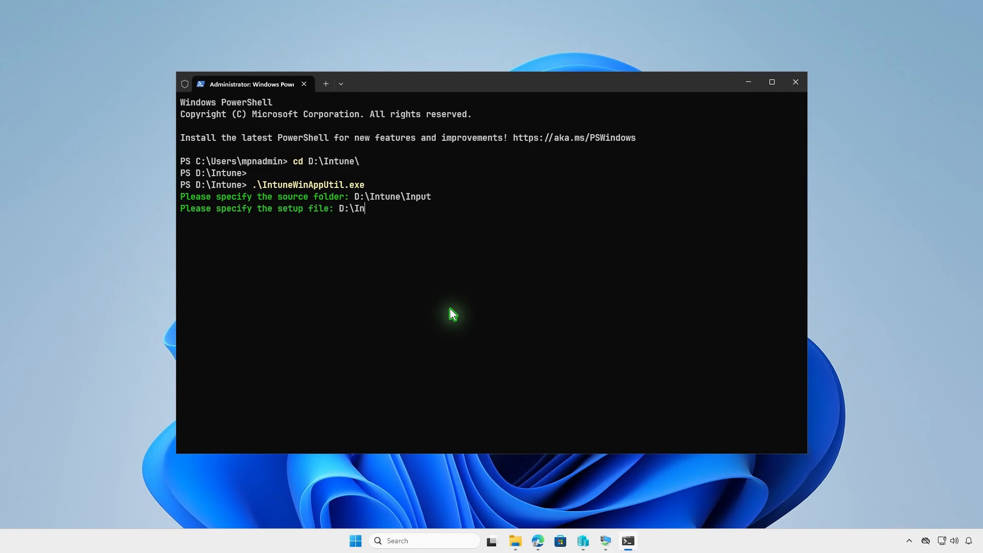
pyautogui.write('tune\\Input\\setup.exe')
pyautogui.press('Return')
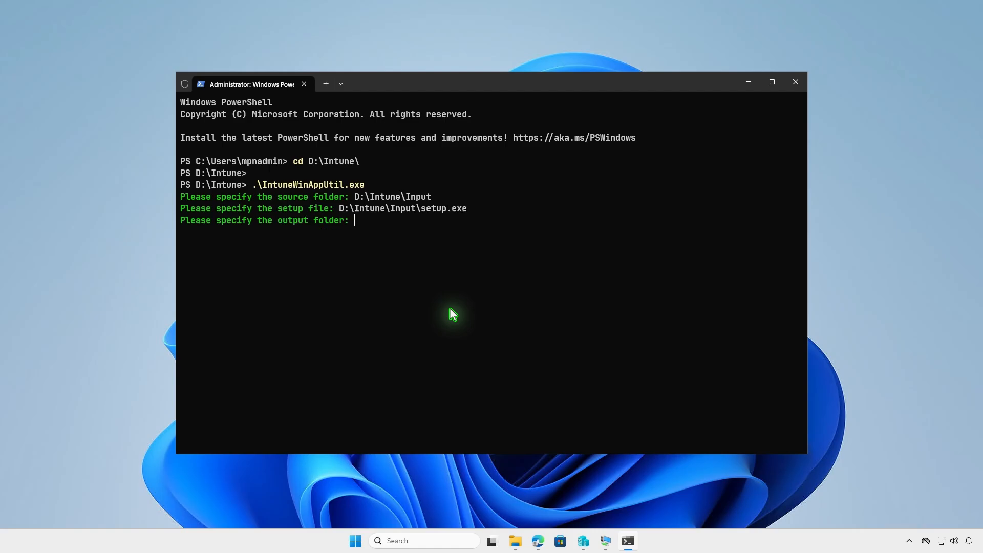
pyautogui.write('D:\\Intune\\Output')
pyautogui.press('Return')
pyautogui.press('n')
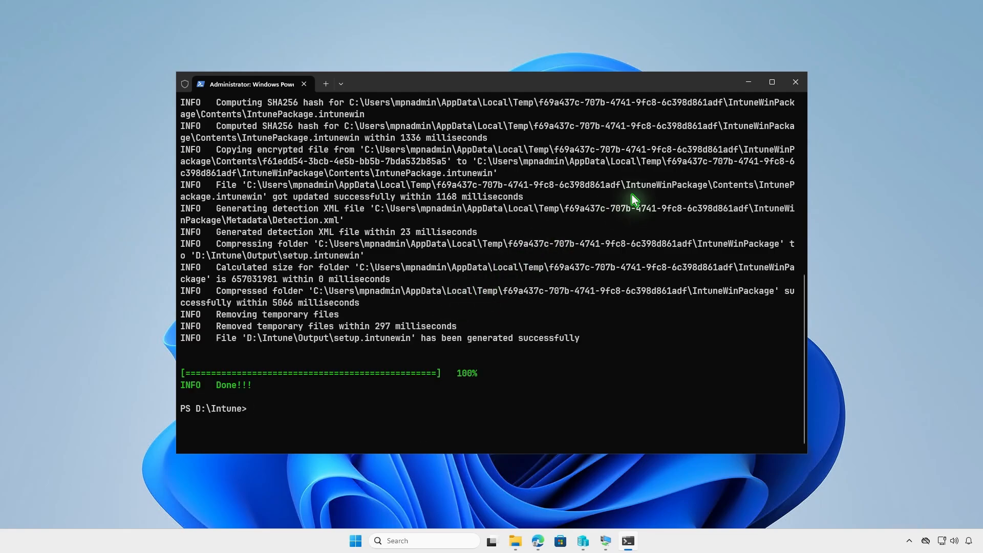
pyautogui.click(748, 82)
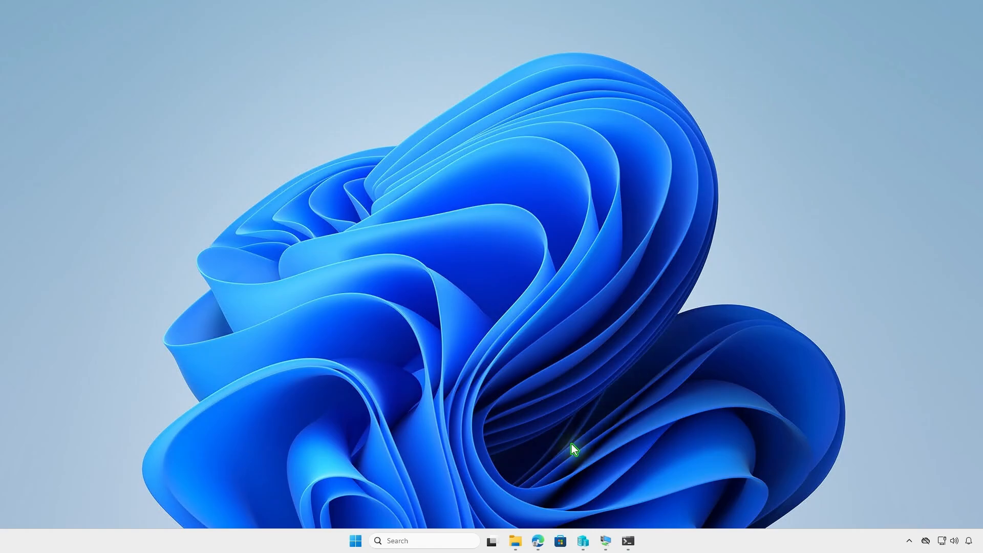
# Check the D:\Intune\Output folder for the generated package file and minimize File Explorer
pyautogui.click(515, 540)
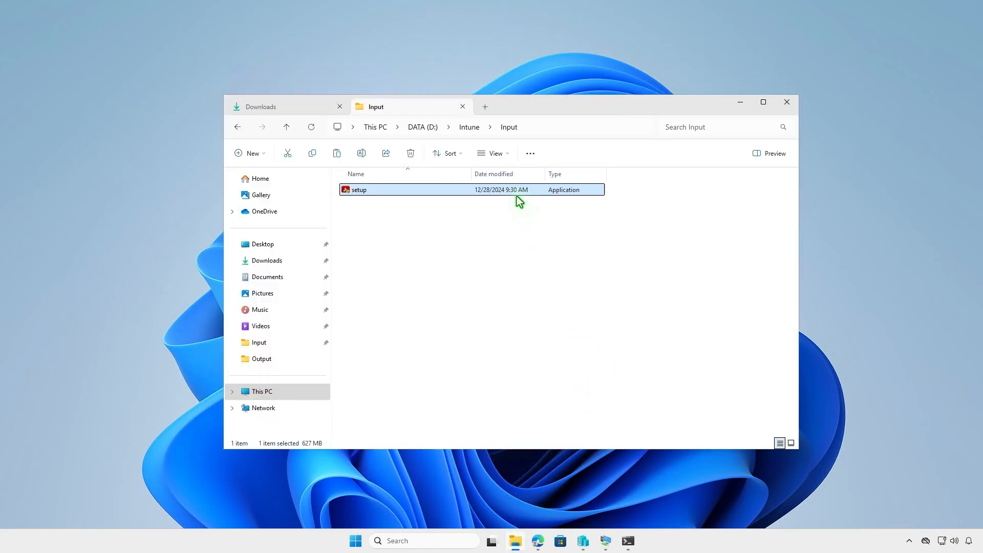
pyautogui.click(474, 128)
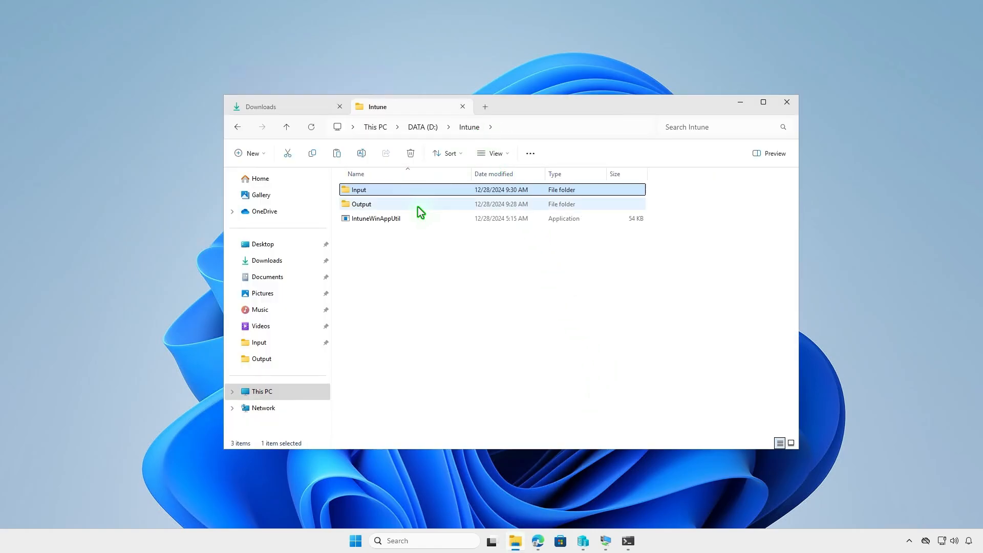
pyautogui.doubleClick(418, 207)
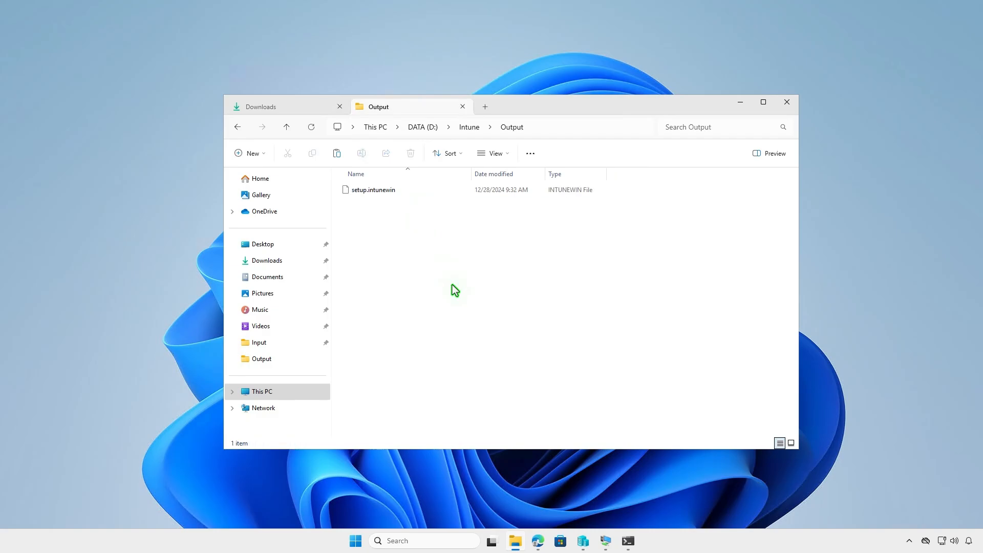
pyautogui.click(741, 103)
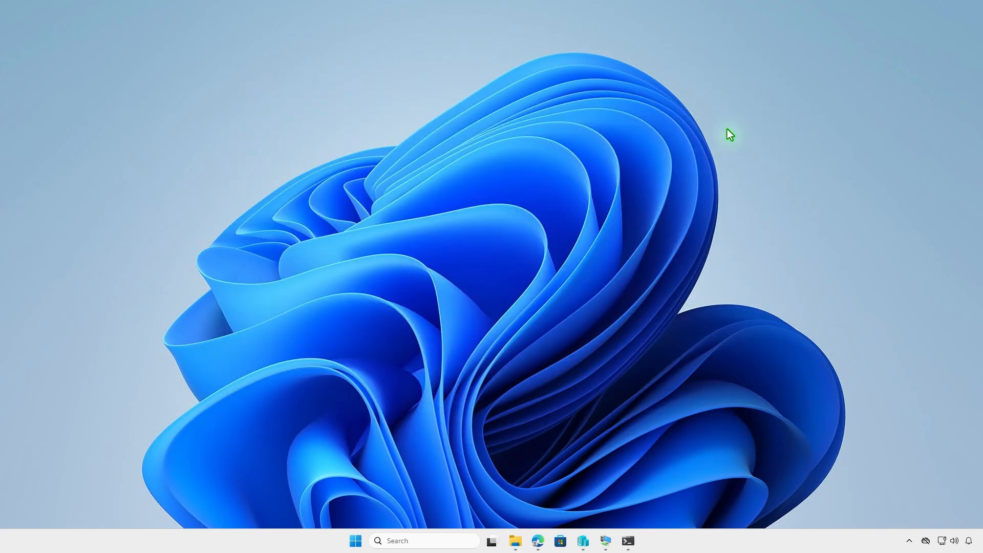
# Switch to the Intune admin center in Edge and start adding a Windows app of type Windows app (Win32)
pyautogui.click(537, 542)
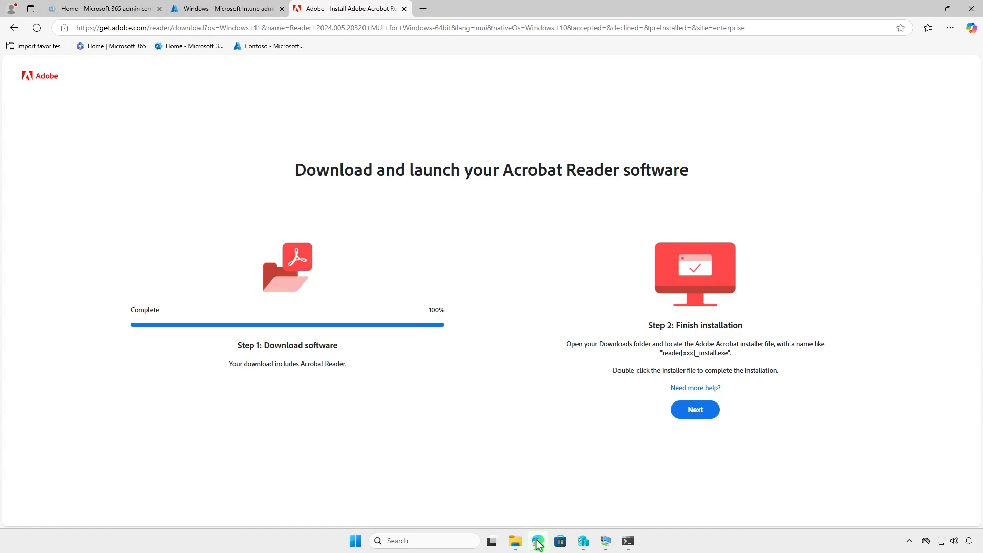
pyautogui.click(257, 13)
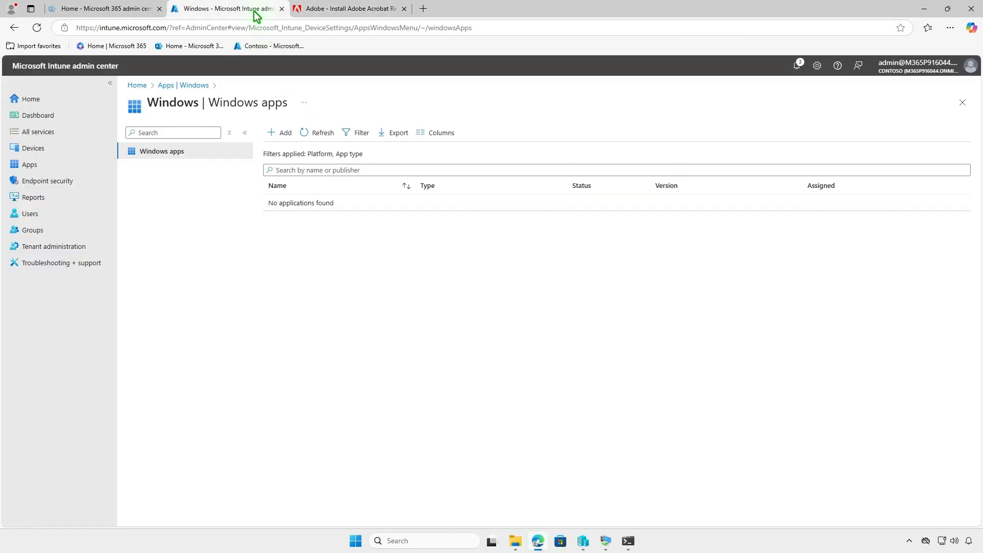
pyautogui.click(283, 133)
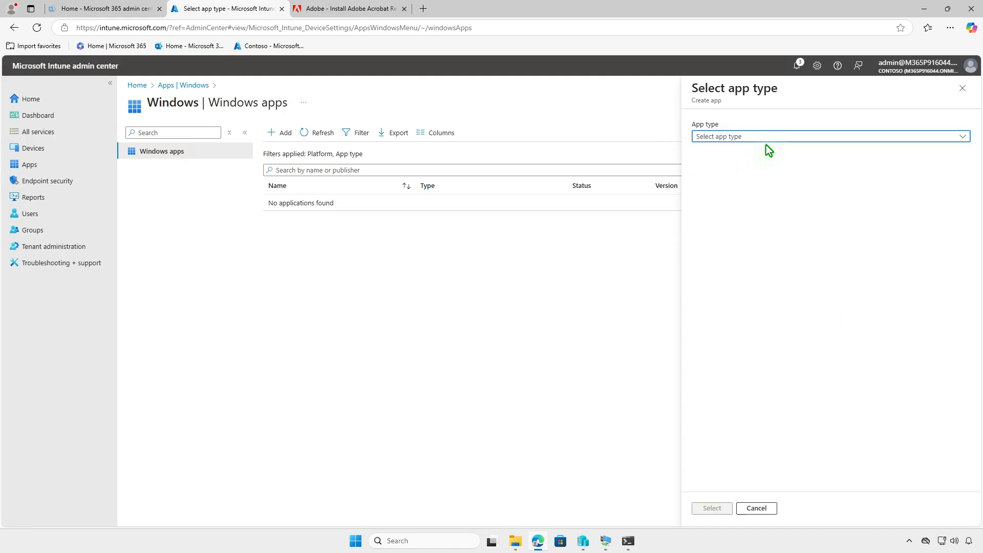
pyautogui.click(796, 136)
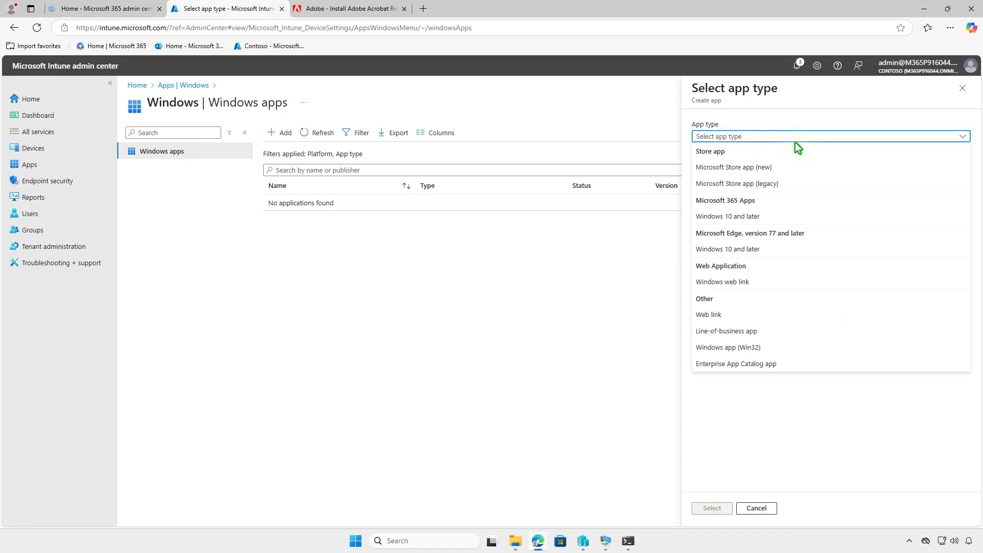
pyautogui.click(779, 347)
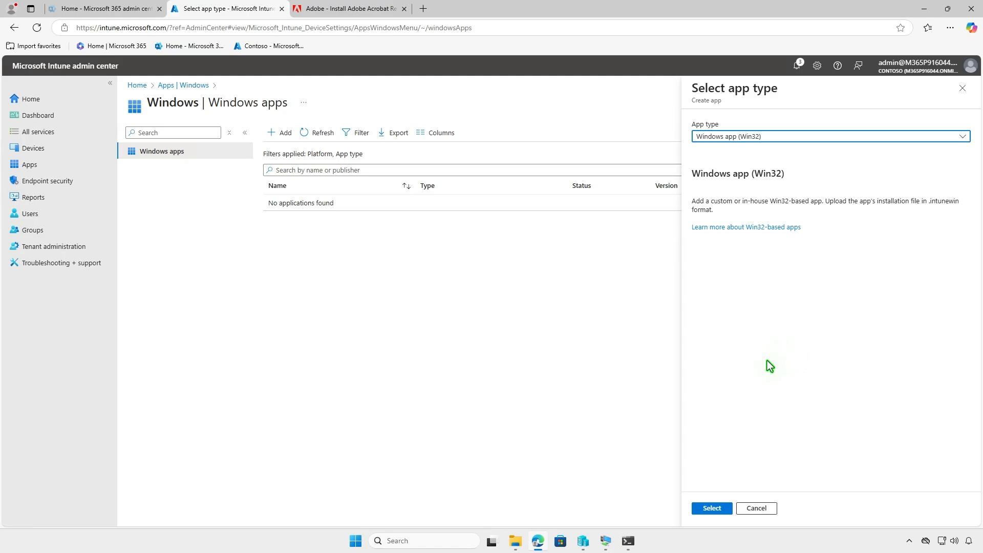
pyautogui.click(716, 508)
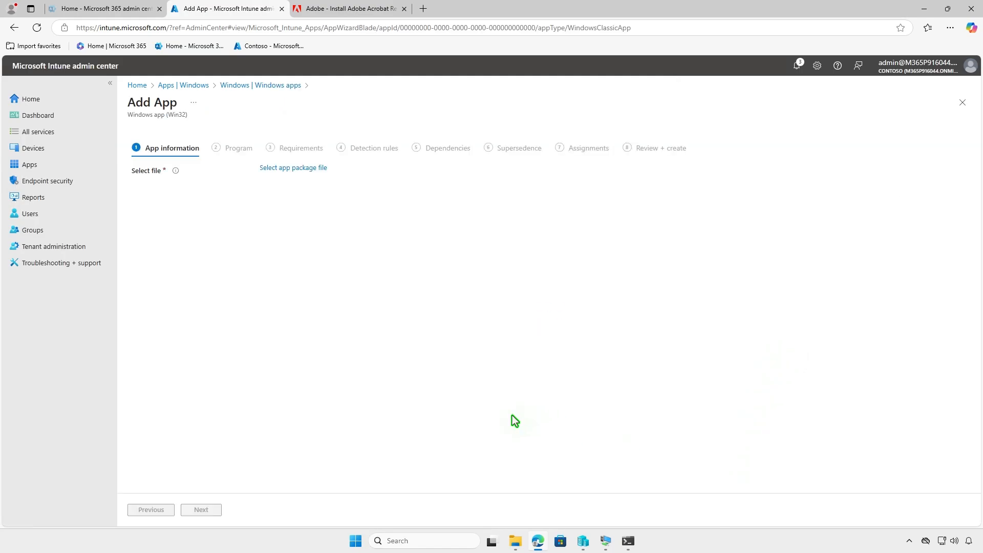
# Choose setup.intunewin from D:\Intune\Output as the app package file
pyautogui.click(324, 168)
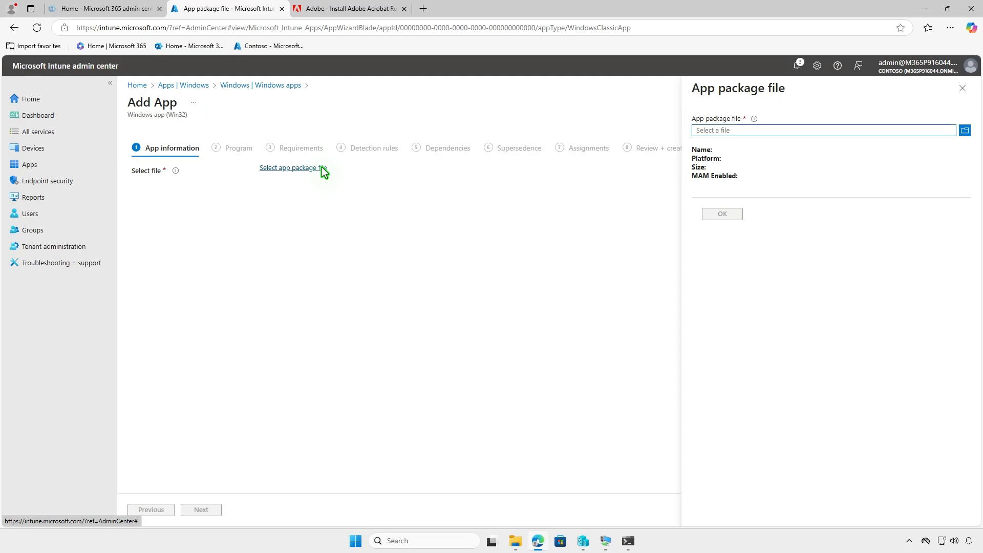
pyautogui.click(824, 130)
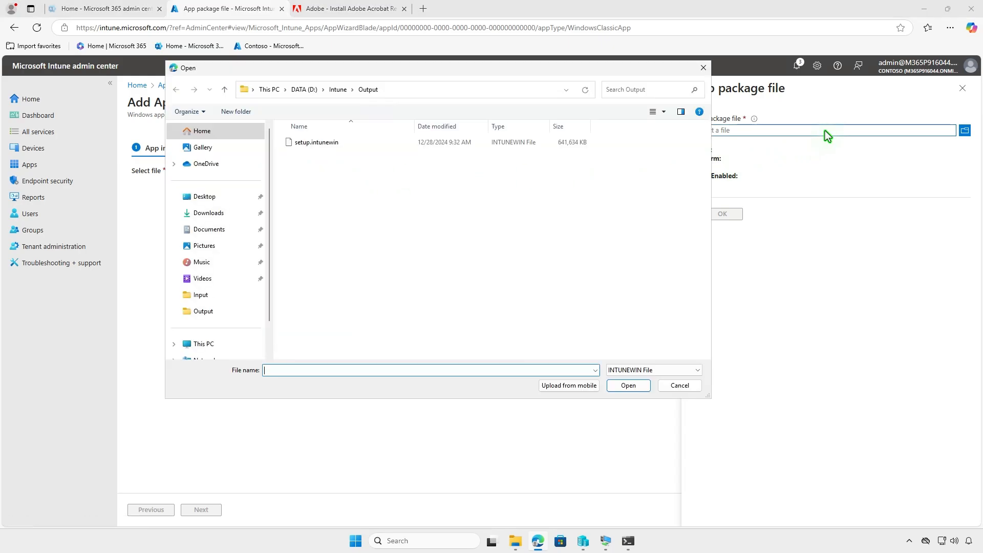
pyautogui.click(381, 143)
pyautogui.click(616, 386)
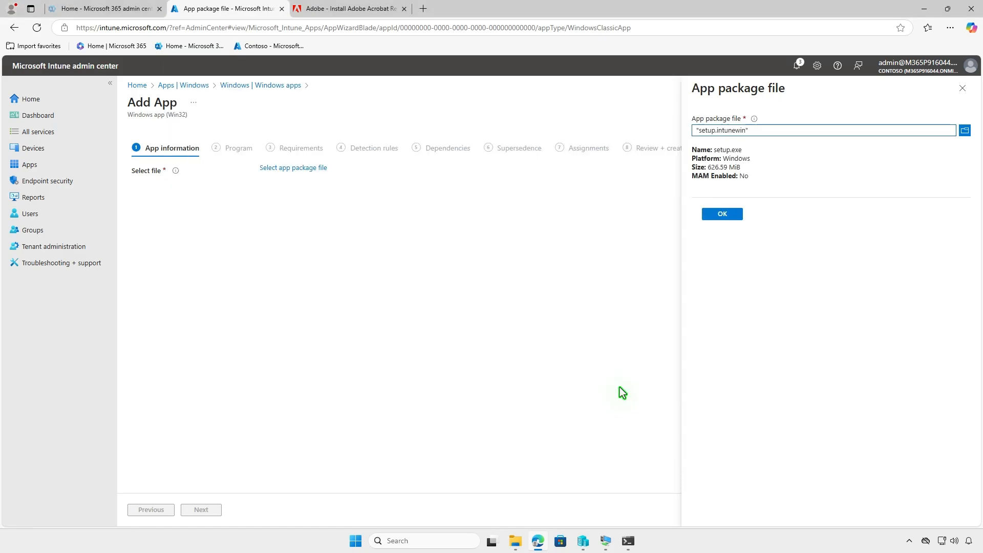
pyautogui.click(722, 214)
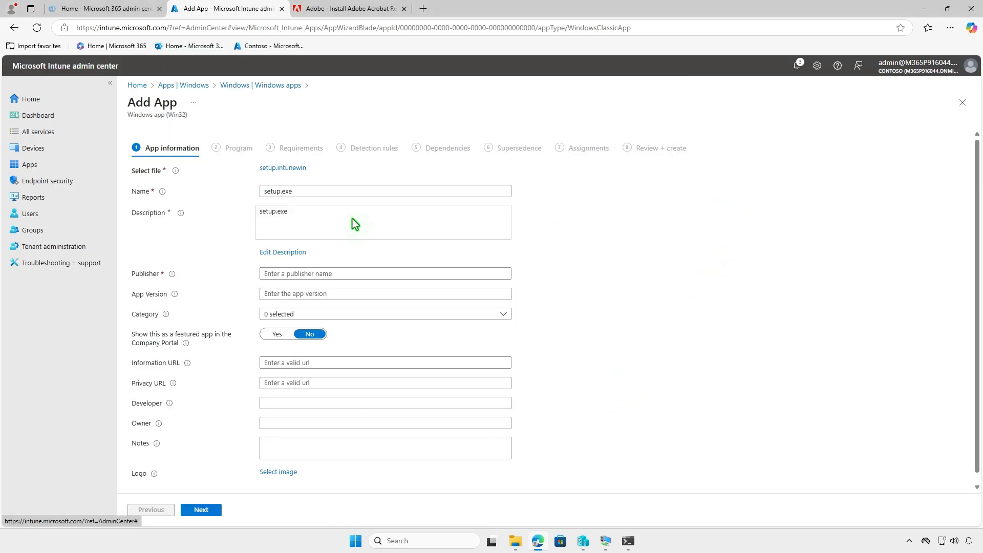
# Set the app's name and description to Adobe Acrobat and its publisher to Adobe
pyautogui.moveTo(293, 191); pyautogui.dragTo(234, 191)
pyautogui.write('Adobe Acrobat')
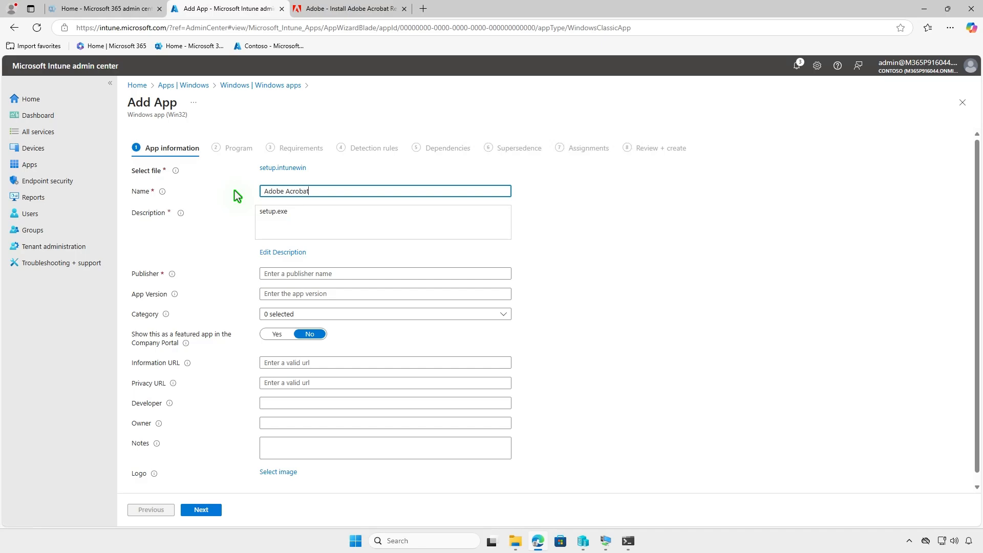
pyautogui.click(299, 252)
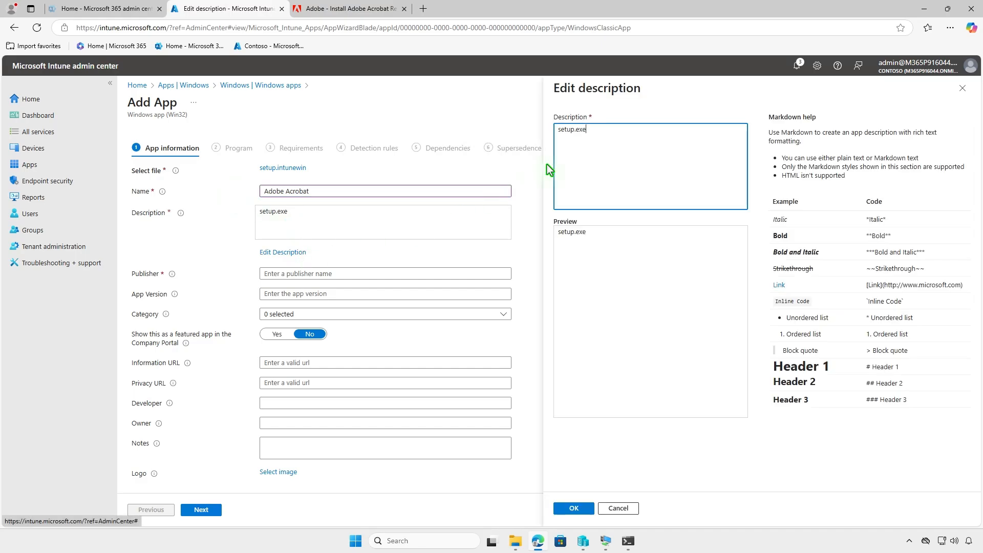
pyautogui.write('Adobe Acrobat')
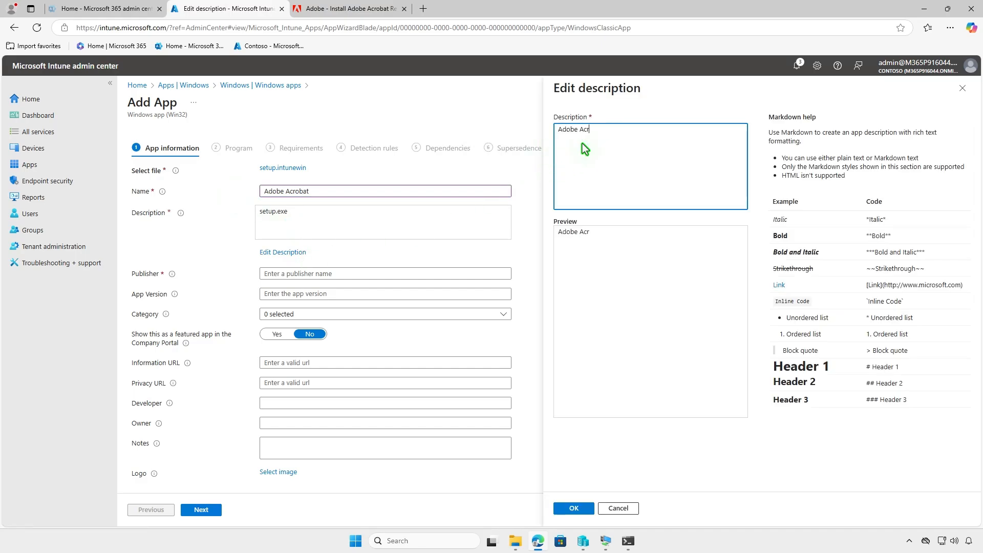
pyautogui.click(336, 278)
pyautogui.write('Adobe')
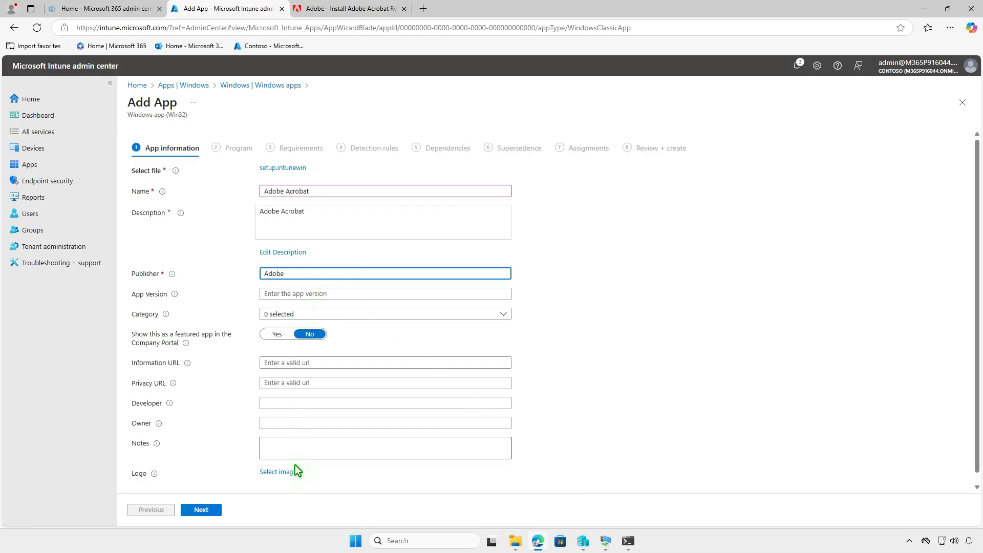
# Upload adobe-acrobat.png from the Downloads folder as the app's logo
pyautogui.click(295, 468)
pyautogui.click(886, 135)
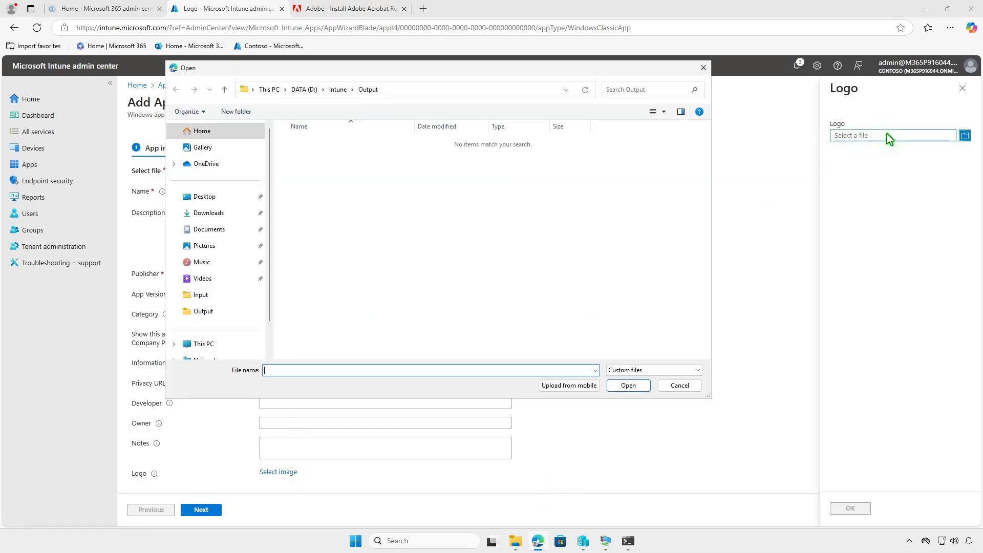
pyautogui.click(218, 215)
pyautogui.click(355, 160)
pyautogui.click(628, 385)
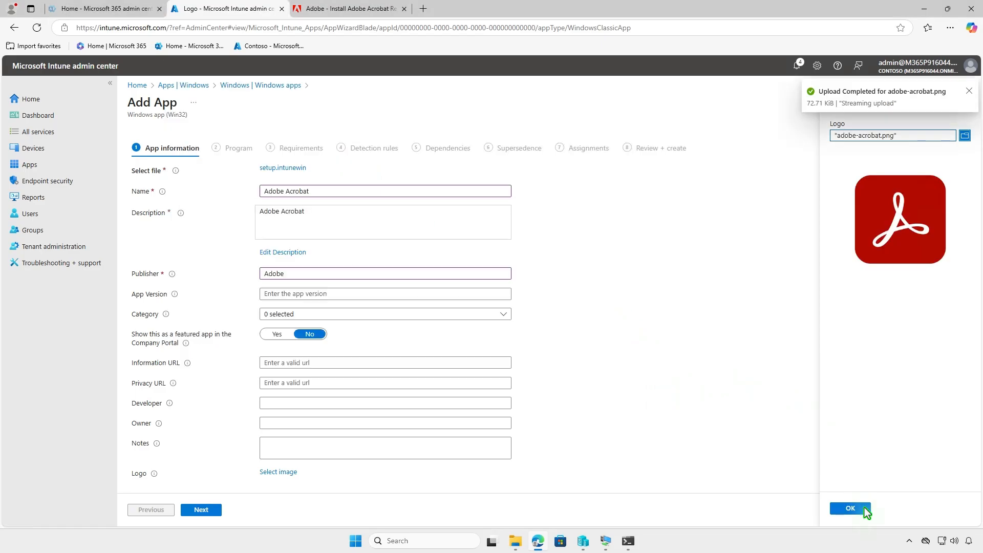
pyautogui.click(850, 508)
pyautogui.scroll(-2, 350, 458)
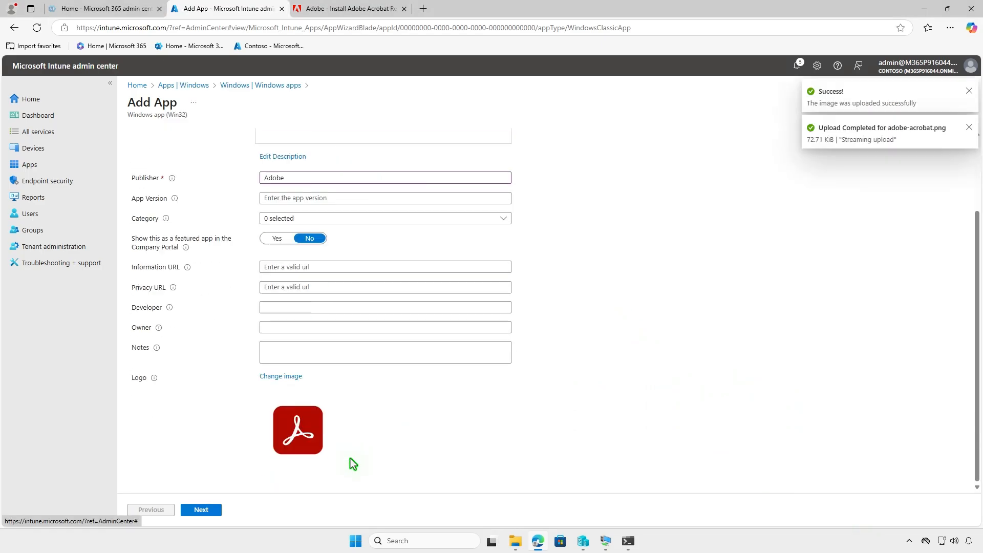
# Set the install command to setup.exe /sAll /rs /msi EULA_ACCEPT=YES and the uninstall command to msiexec.exe /x {AC76BA86-1033-FFFF-7760-BC15014EA700} /qn
pyautogui.click(201, 509)
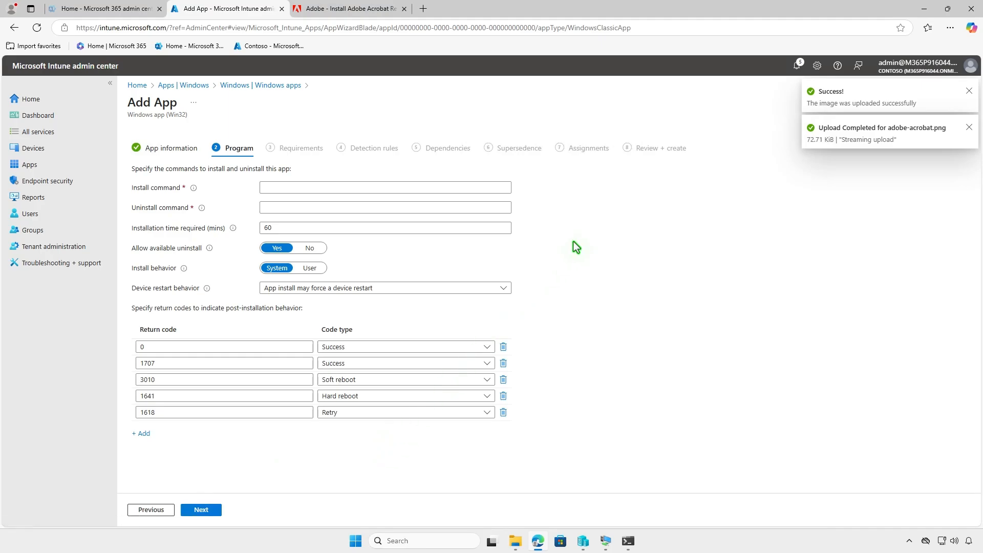
pyautogui.click(207, 509)
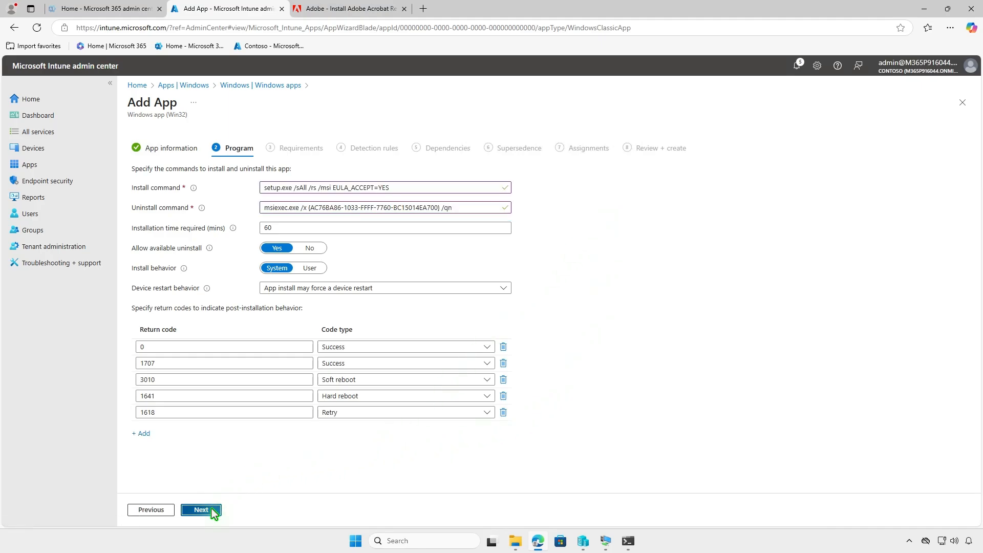
# Require a 64-bit operating system architecture and Windows 10 1607 as the minimum operating system
pyautogui.click(342, 189)
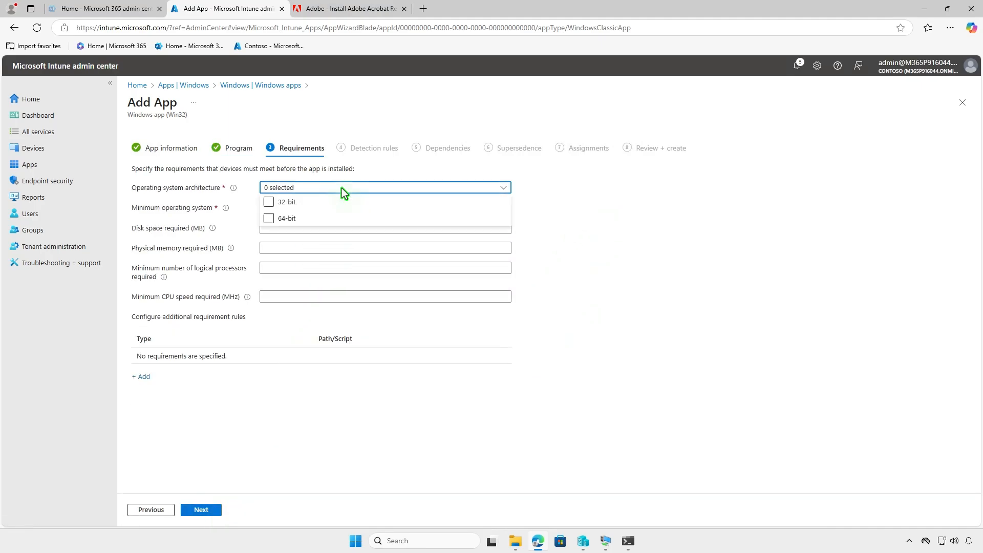
pyautogui.click(269, 218)
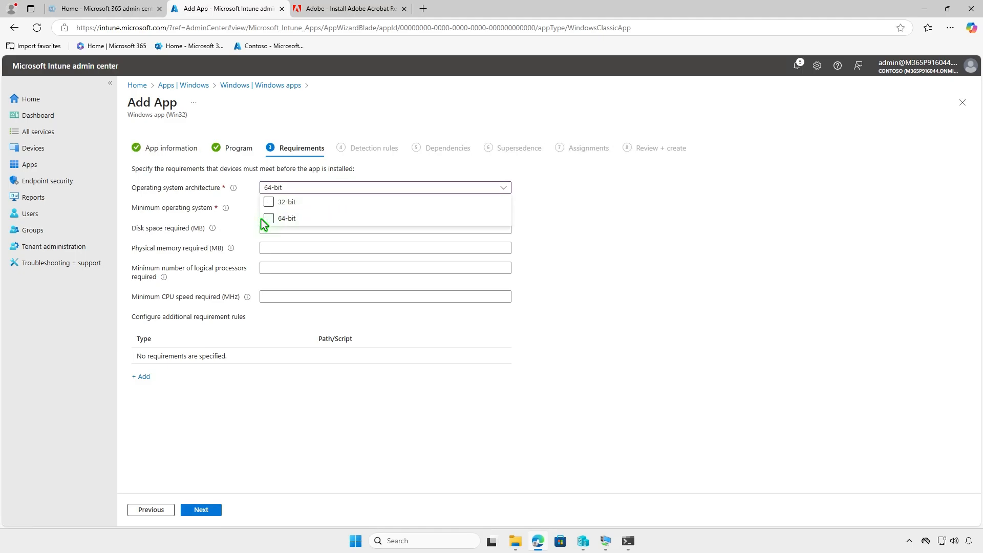
pyautogui.click(294, 207)
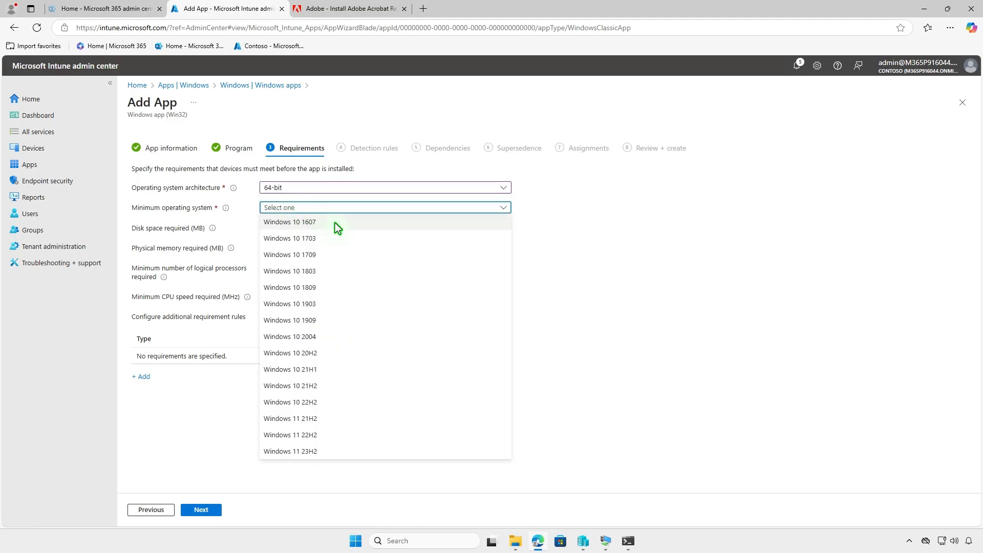
pyautogui.click(335, 223)
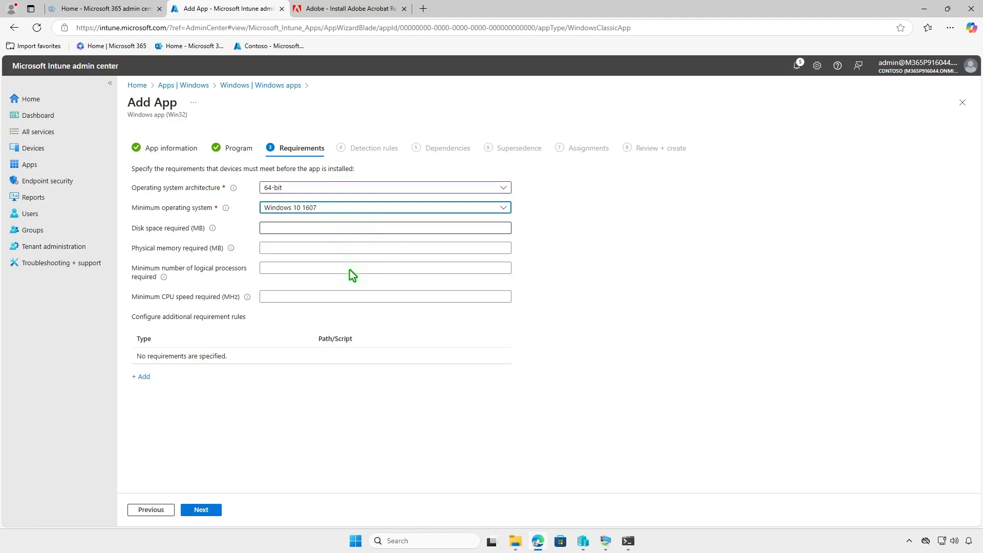
pyautogui.click(213, 512)
# Add a manually configured MSI detection rule with product code {AC76BA86-1033-FFFF-7760-BC15014EA700} and continue to Supersedence without adding dependencies
pyautogui.click(296, 188)
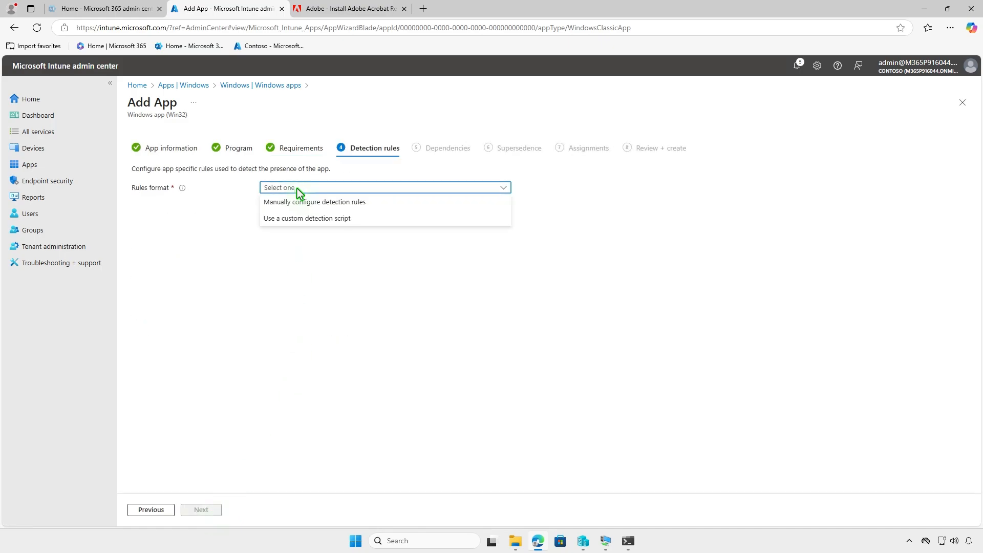
pyautogui.click(320, 204)
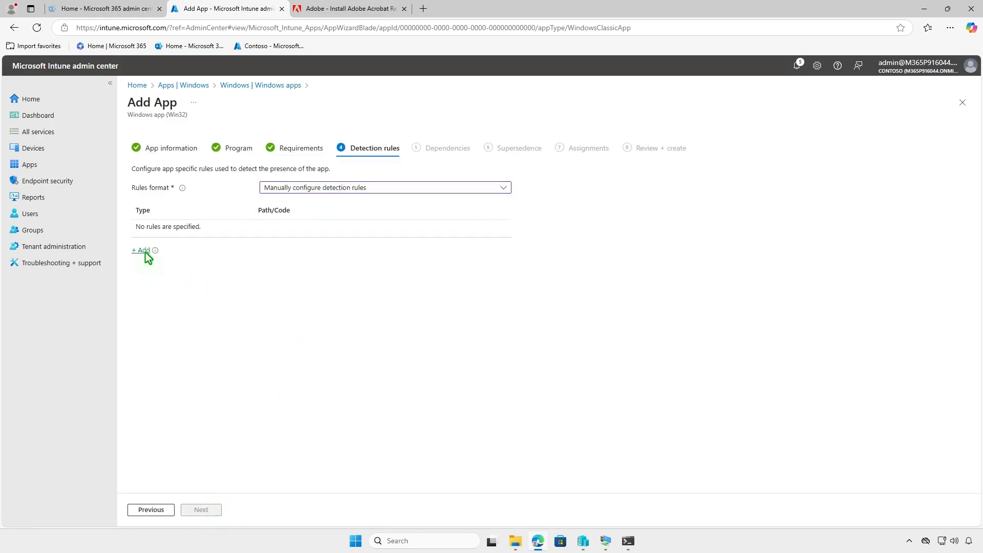
pyautogui.click(144, 250)
pyautogui.click(836, 143)
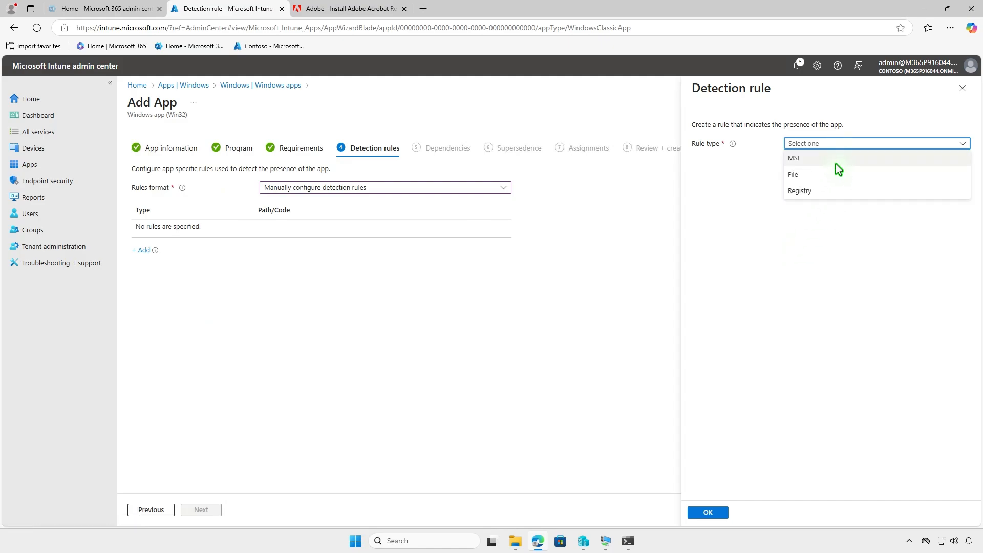
pyautogui.click(838, 159)
pyautogui.click(883, 173)
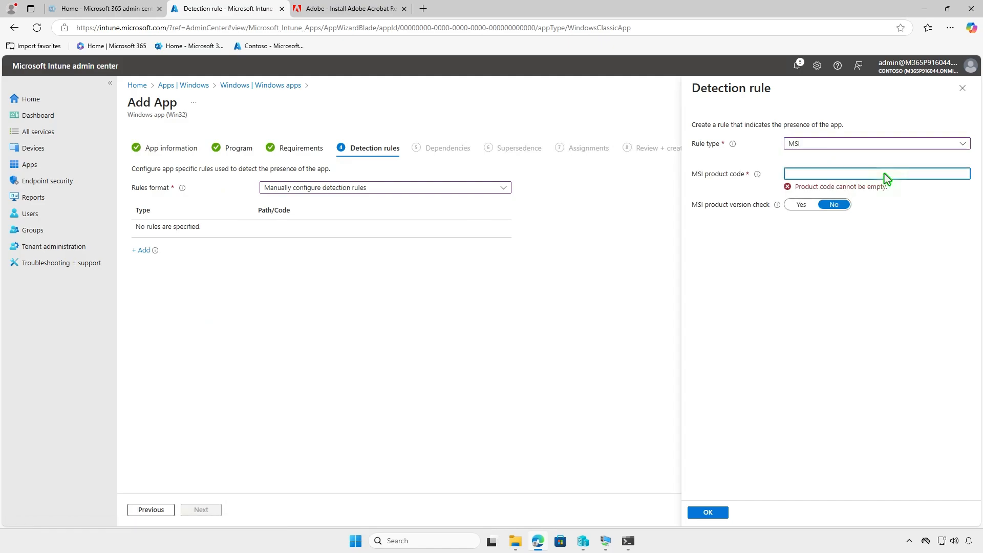
pyautogui.write('{AC76BA86-1033-FFFF-7760-BC15014EA700}')
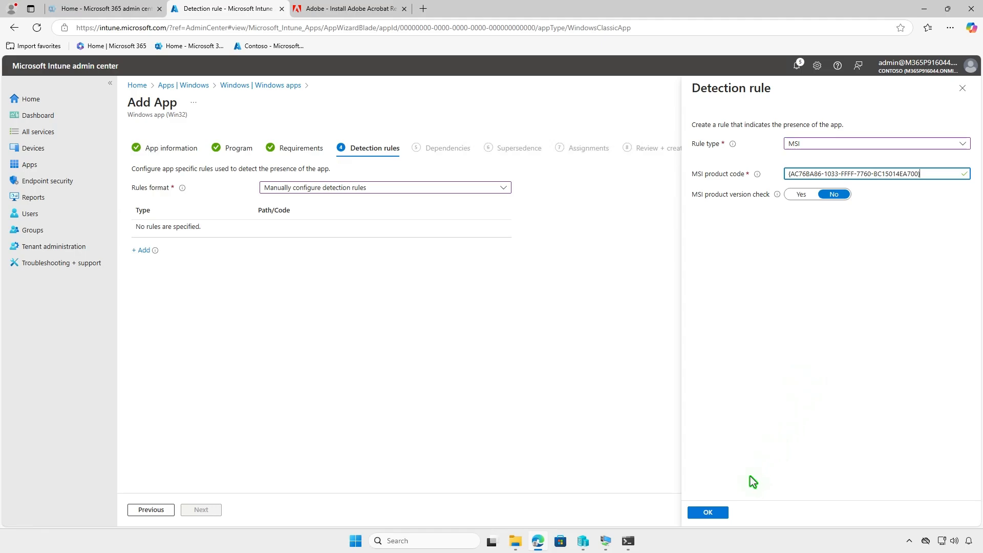
pyautogui.click(713, 513)
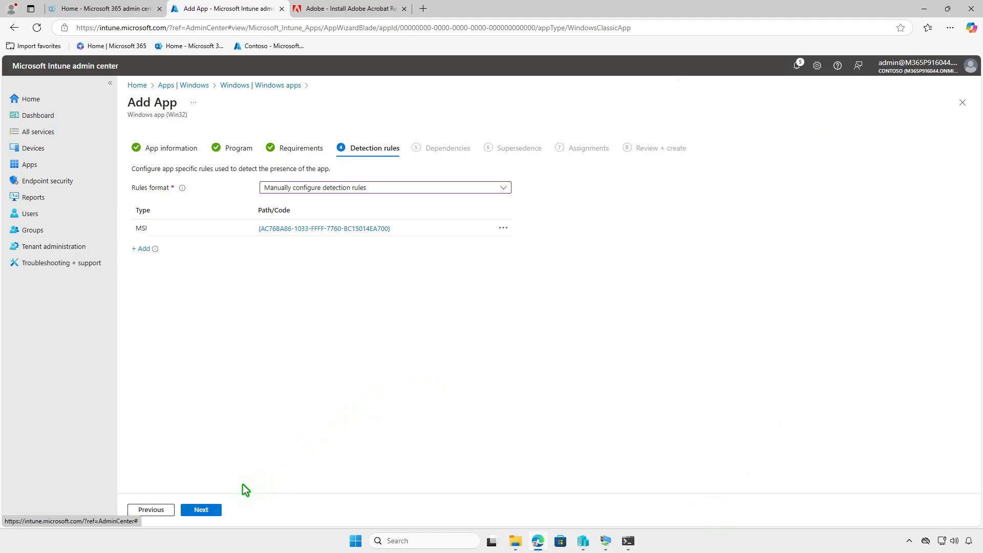
pyautogui.click(215, 508)
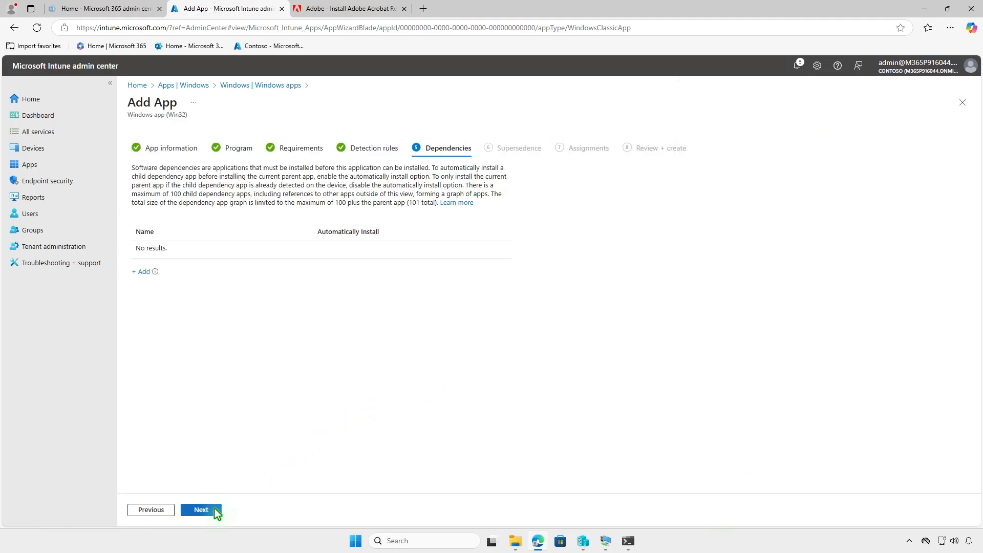
pyautogui.click(214, 509)
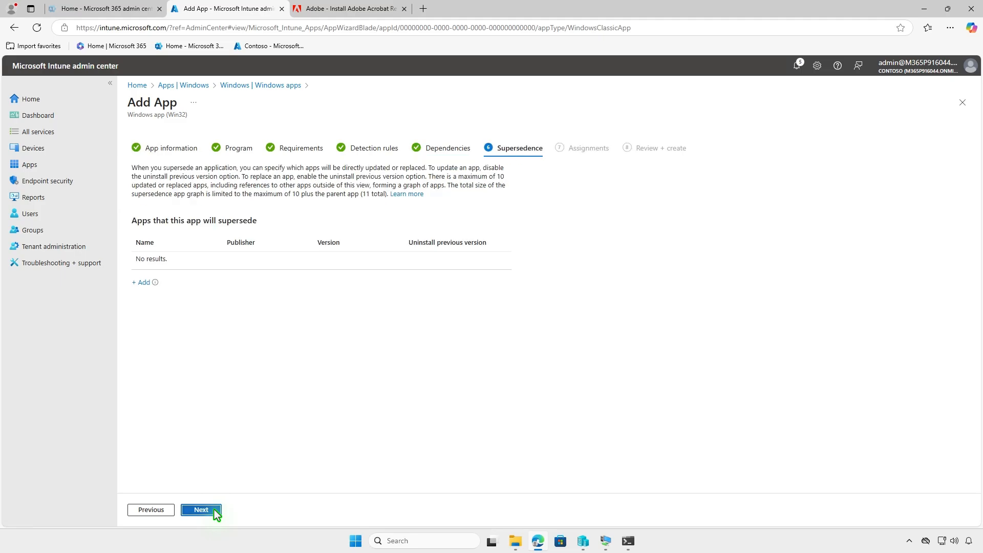
# Skip supersedence, assign the app as required to the Test_Devices group, and create the Adobe Acrobat Win32 app
pyautogui.click(214, 508)
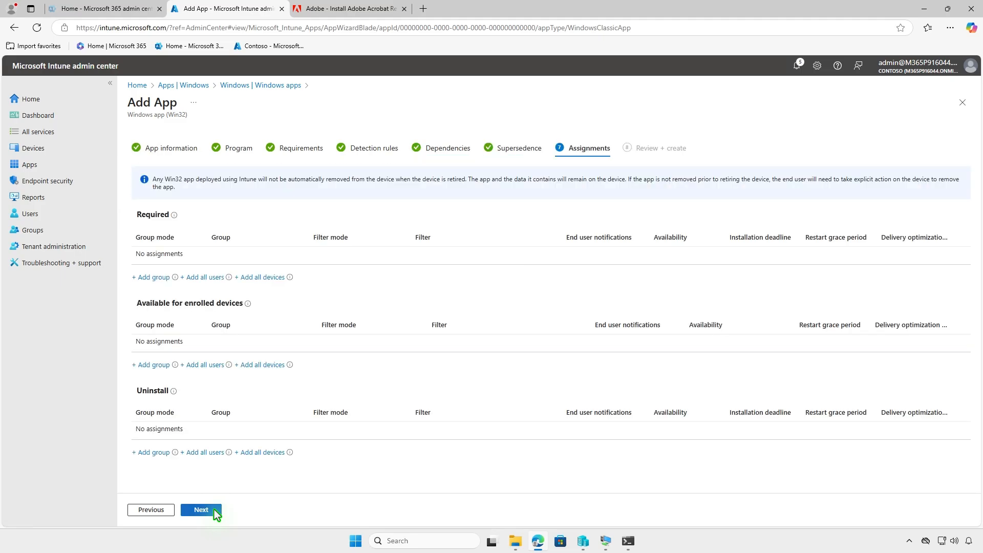
pyautogui.click(159, 277)
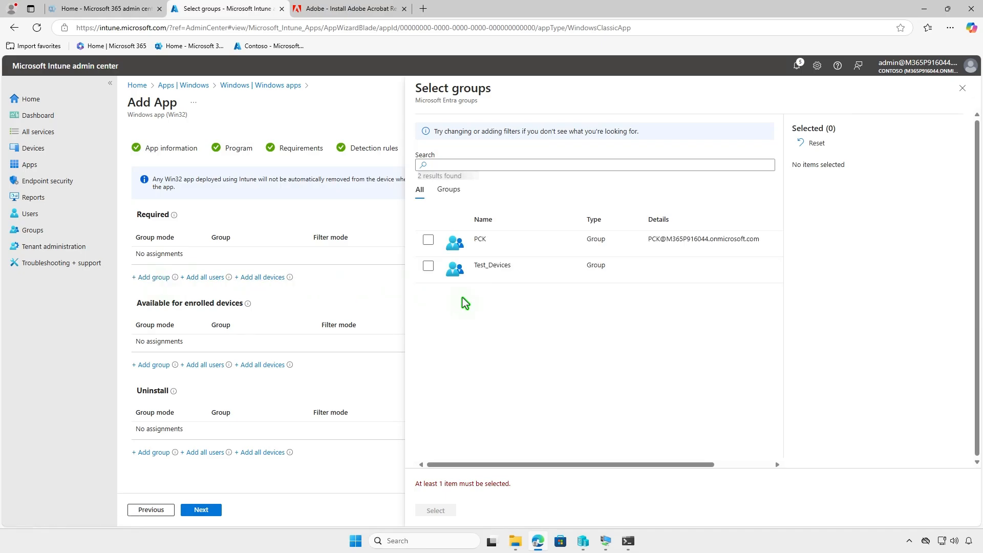
pyautogui.click(428, 265)
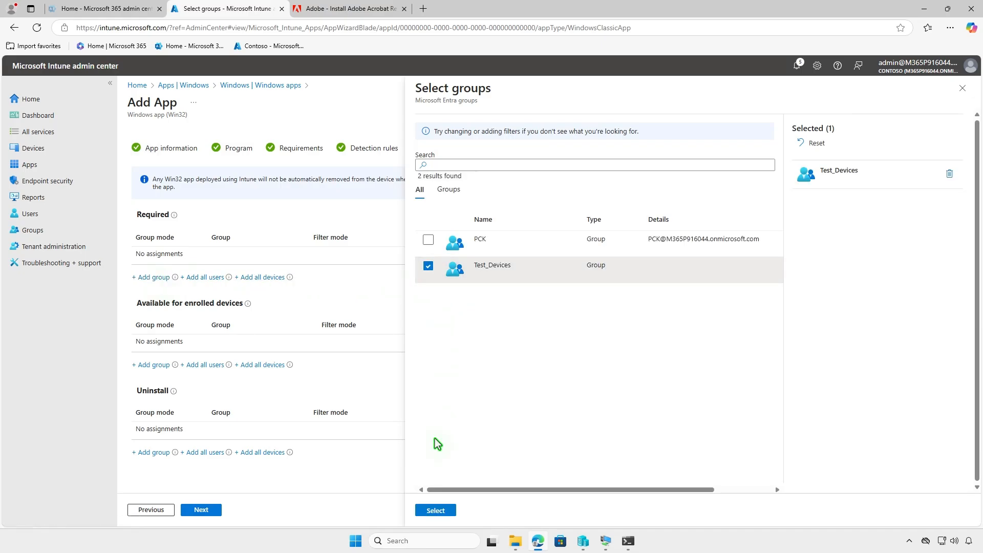
pyautogui.click(436, 510)
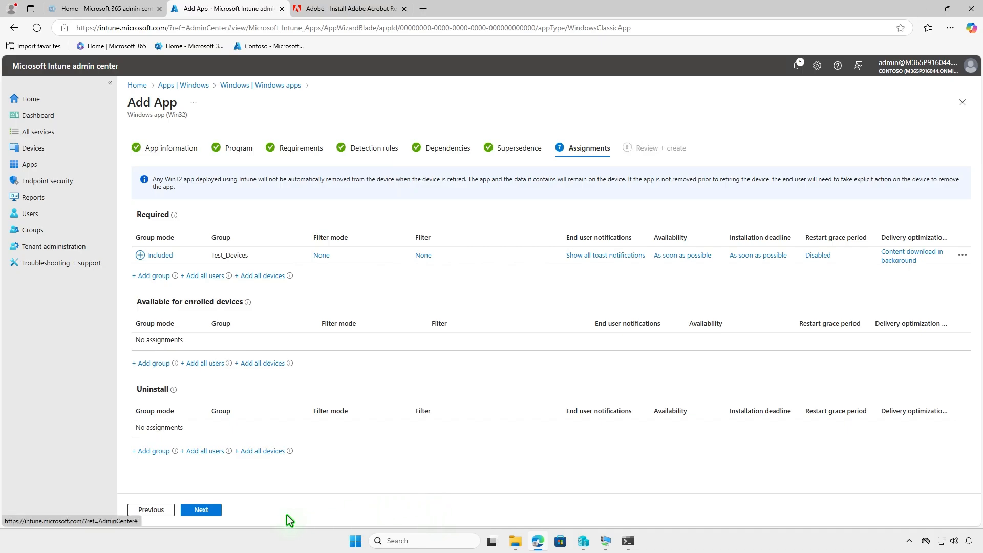
pyautogui.click(214, 511)
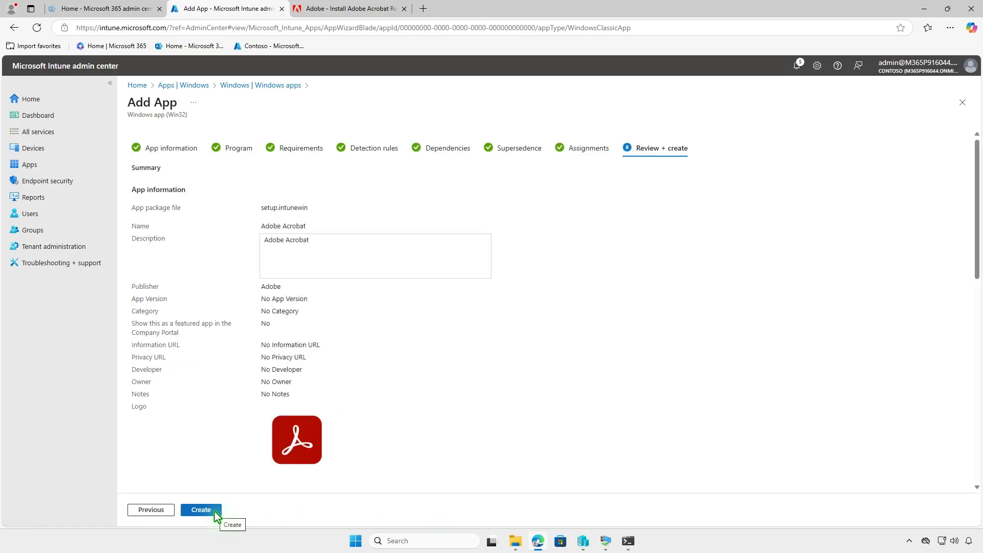
pyautogui.click(214, 512)
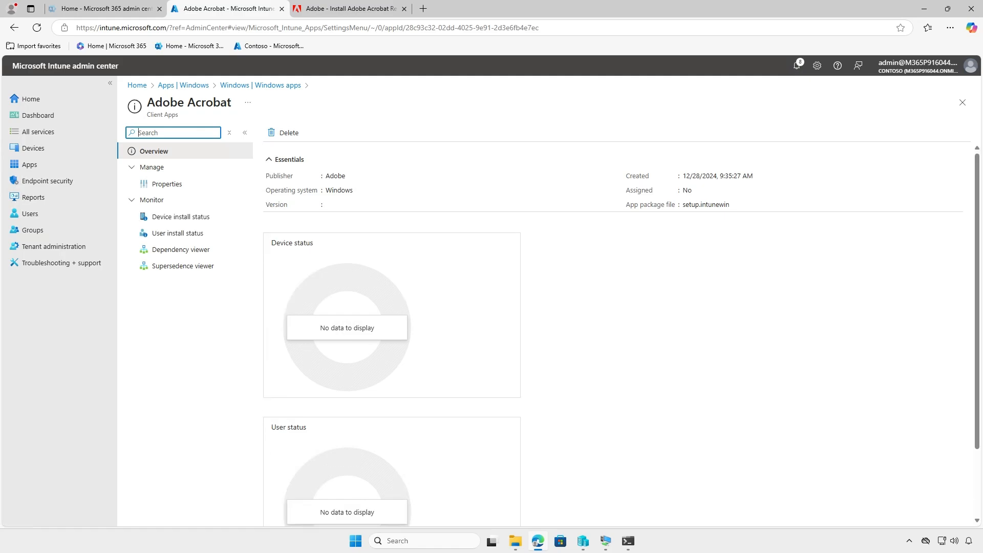
# Switch to the NOR-PC-001 virtual machine and check its refreshed list of installed programs for the Adobe Acrobat (64-bit) entry
pyautogui.click(924, 9)
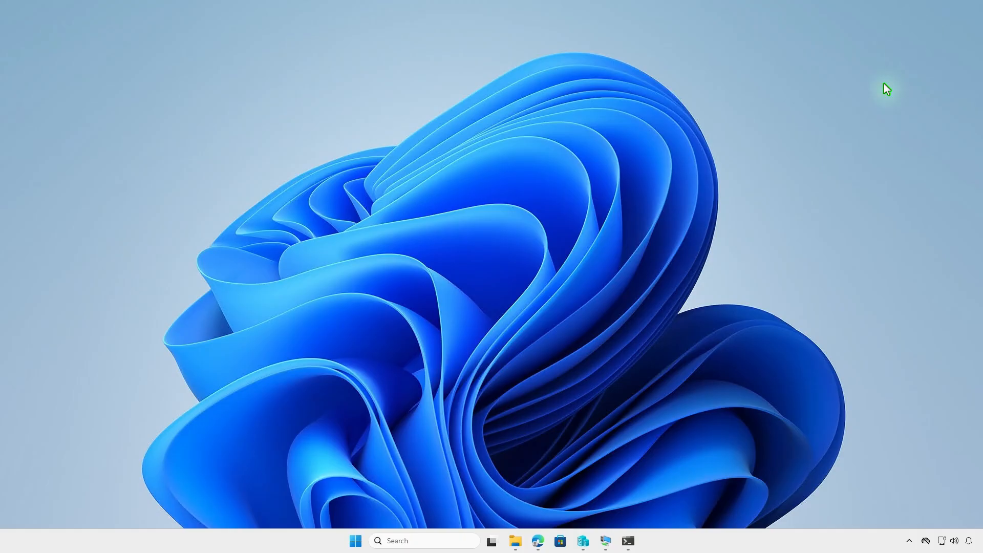
pyautogui.click(605, 541)
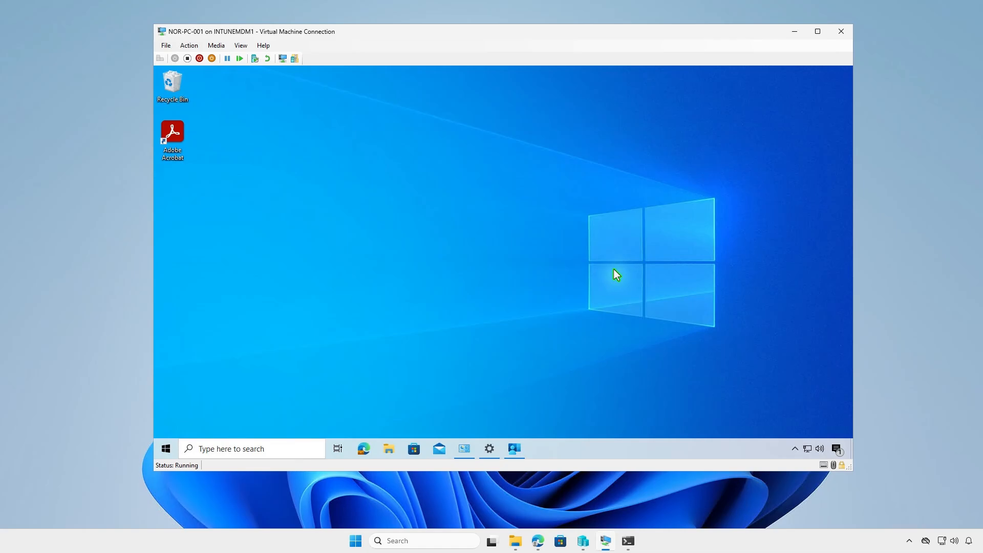
pyautogui.click(464, 449)
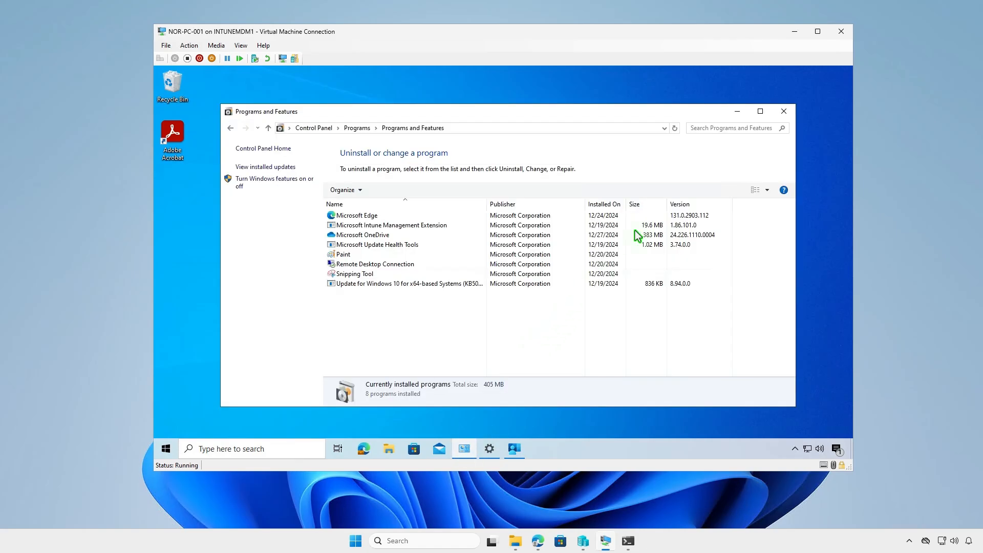
pyautogui.click(675, 128)
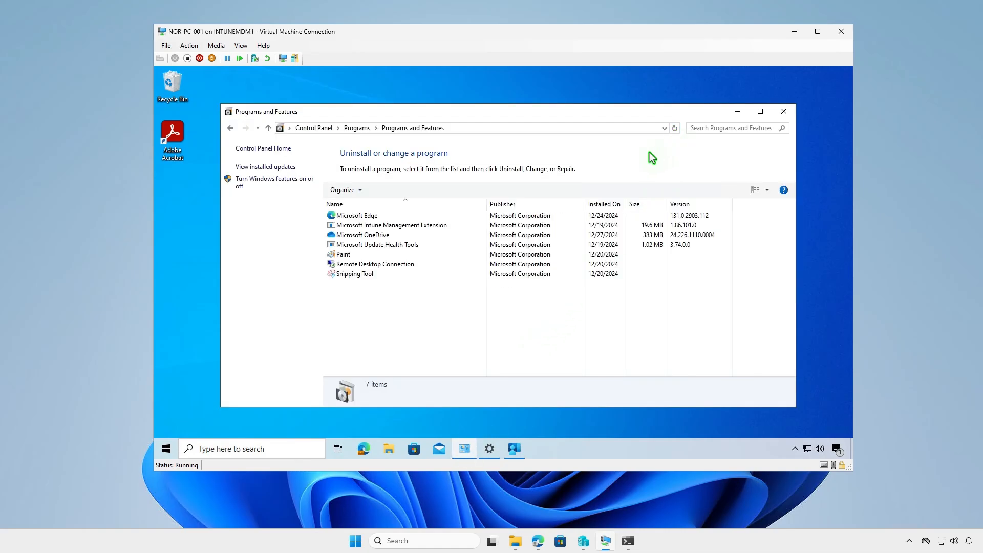
pyautogui.click(404, 218)
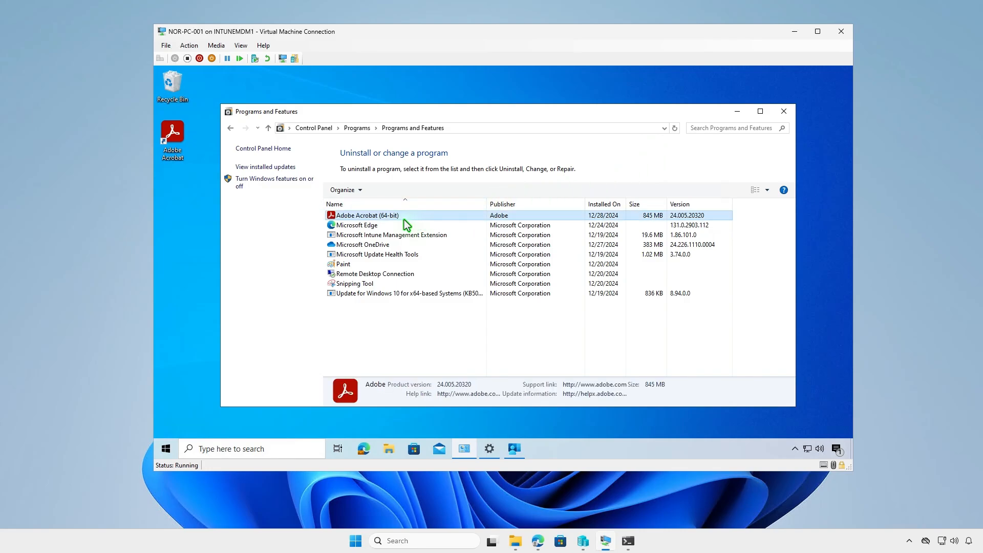
pyautogui.click(737, 111)
# Launch Adobe Acrobat from the virtual machine's desktop and check its edition and version in the About information
pyautogui.doubleClick(180, 134)
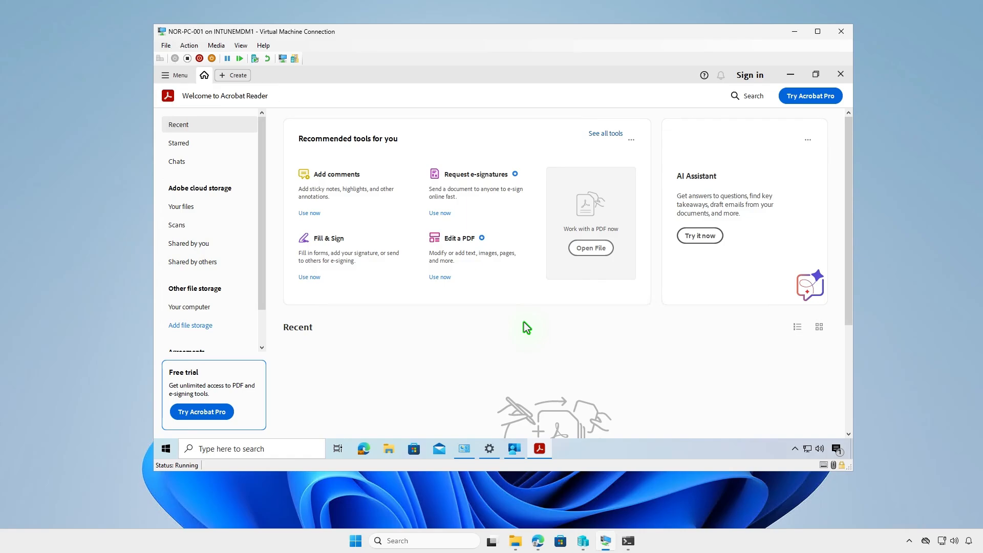
pyautogui.click(171, 77)
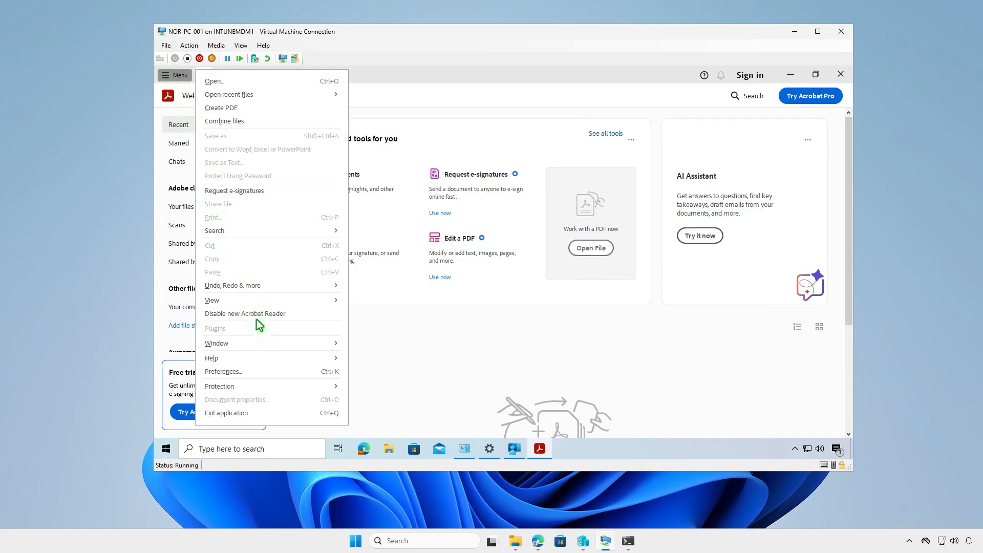
pyautogui.moveTo(266, 360)
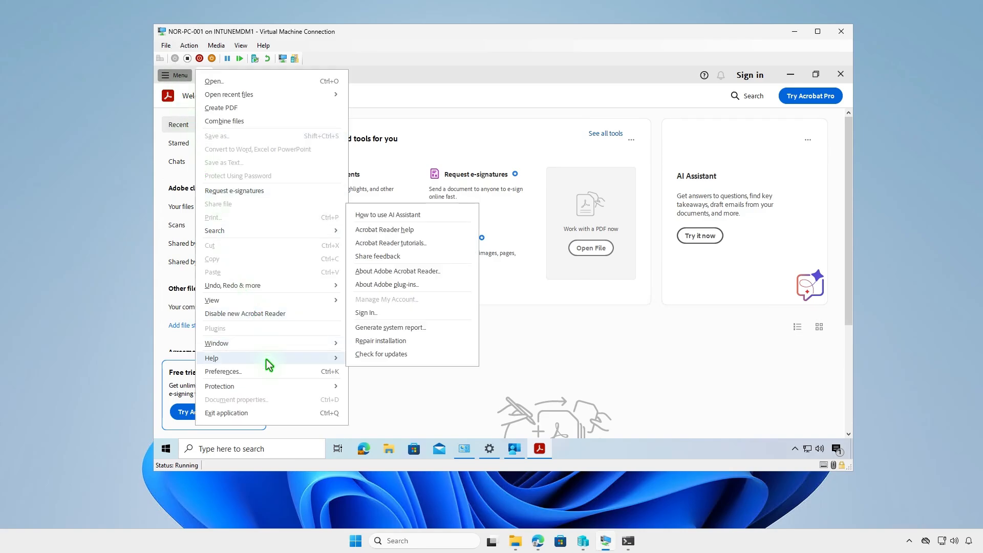
pyautogui.click(443, 274)
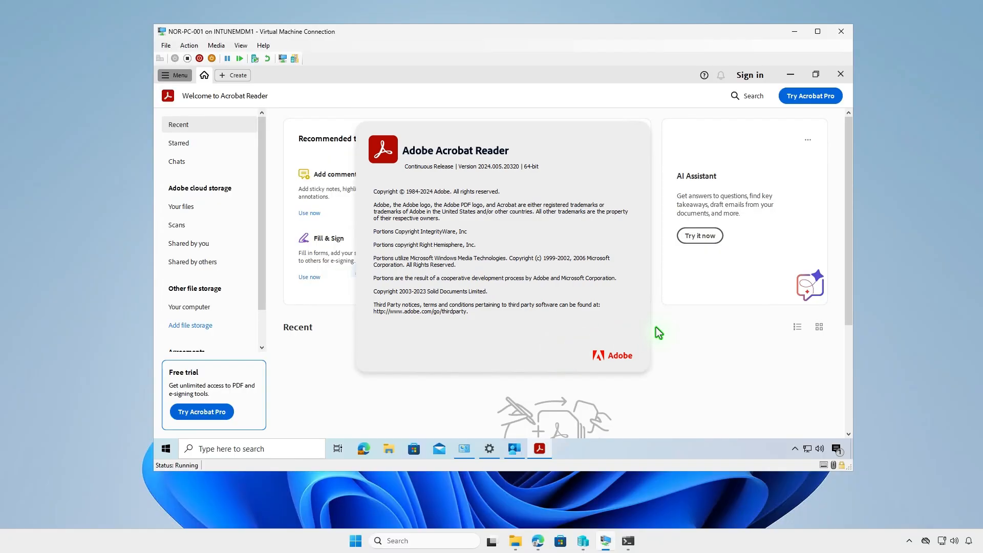
pyautogui.click(668, 328)
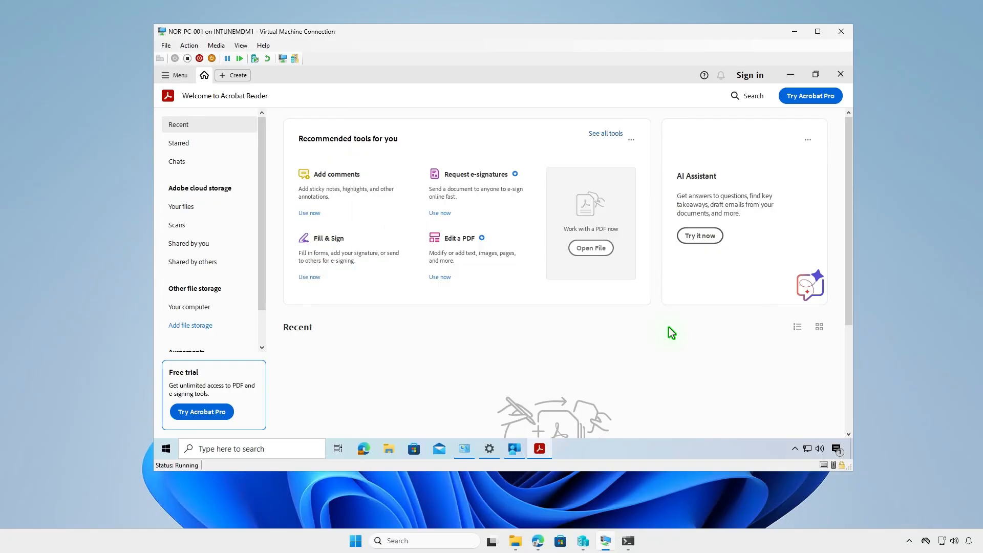
# Sign in to Acrobat with the account email and password, and start the upgrade that installs the subscription's premium features
pyautogui.click(747, 75)
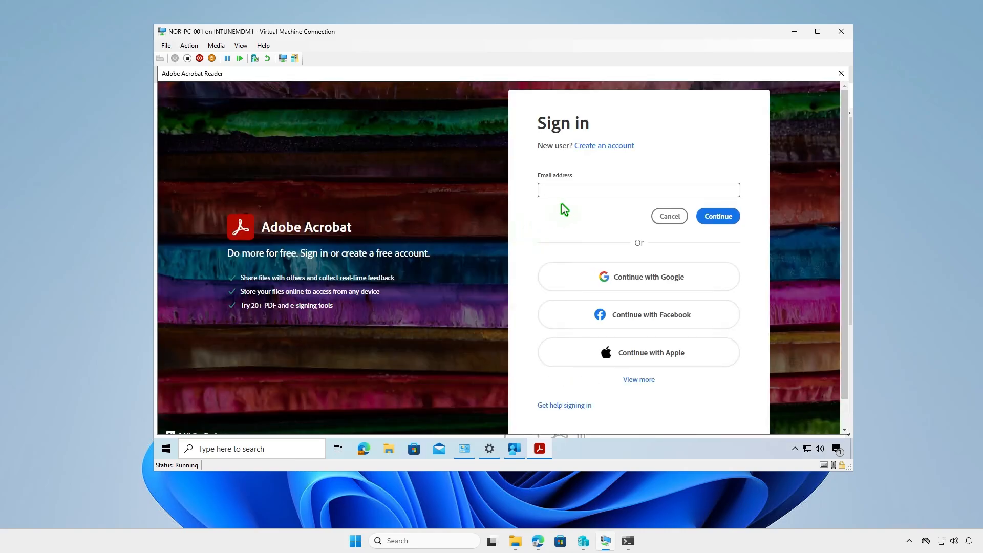
pyautogui.hotkey('ctrl', 'v')
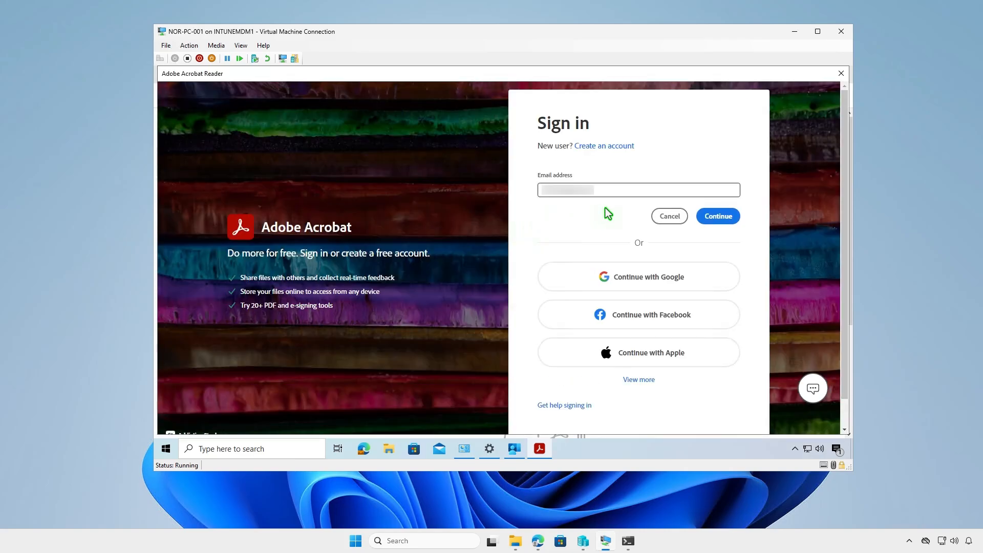
pyautogui.click(718, 216)
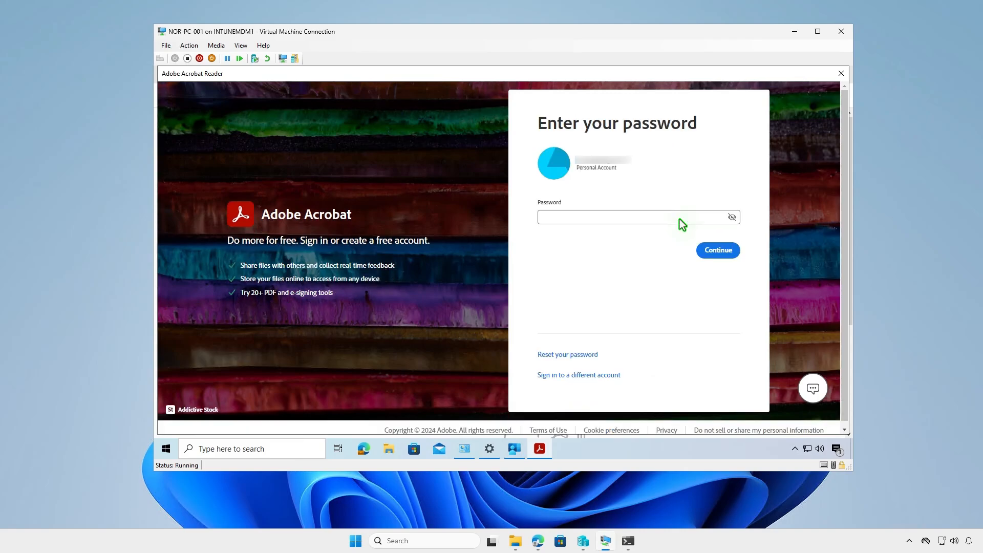
pyautogui.write('••••••••••')
pyautogui.click(721, 251)
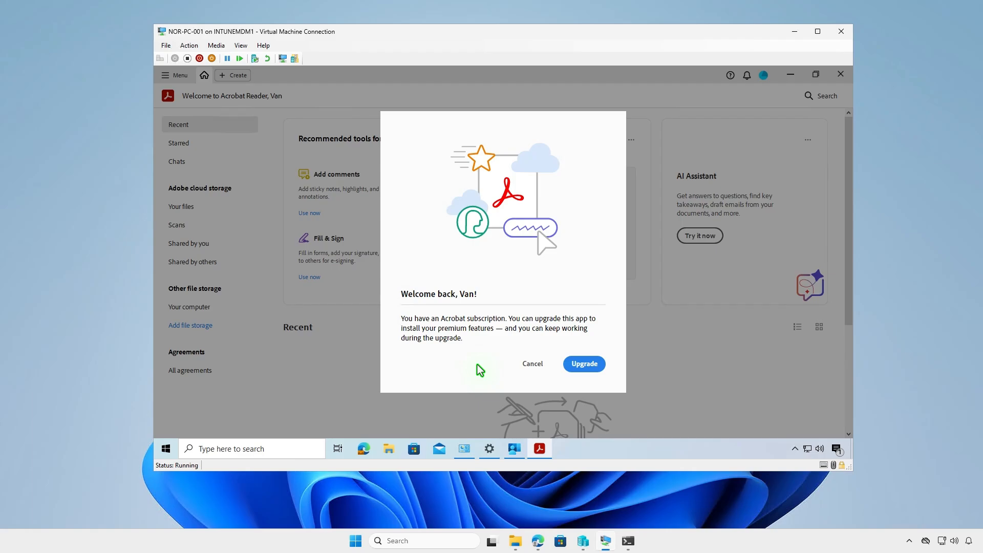
pyautogui.click(588, 364)
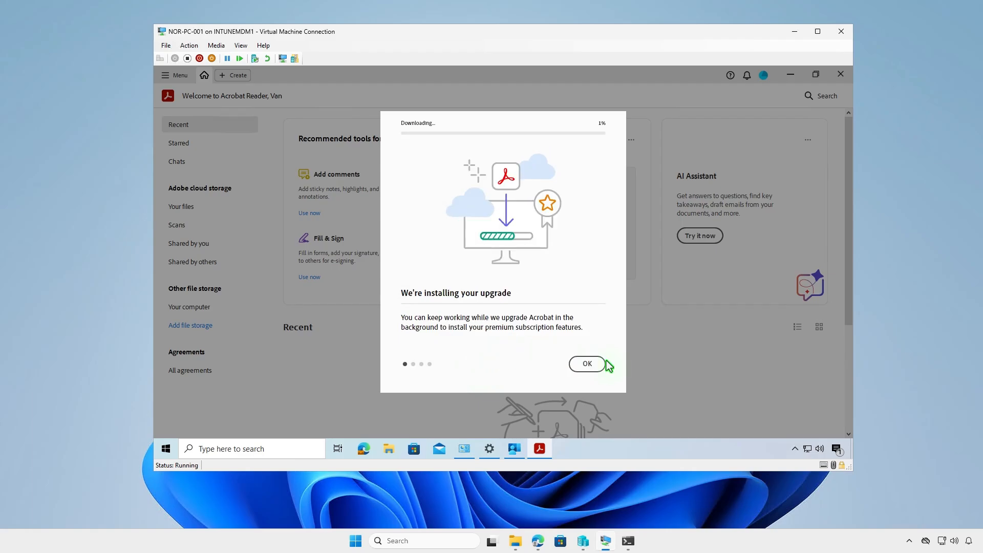
pyautogui.click(594, 364)
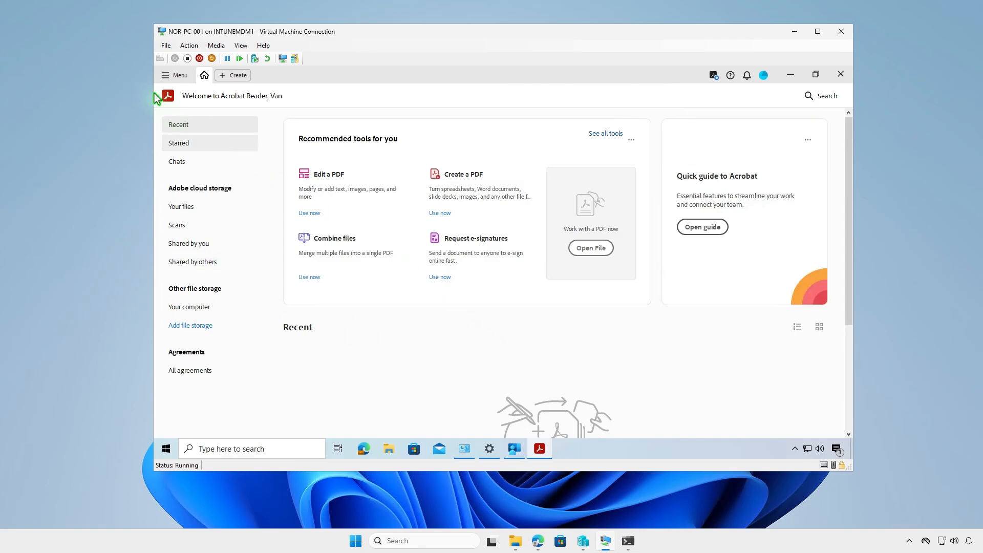
# Show the About Adobe Acrobat Pro information to check the edition and version after the upgrade
pyautogui.click(169, 78)
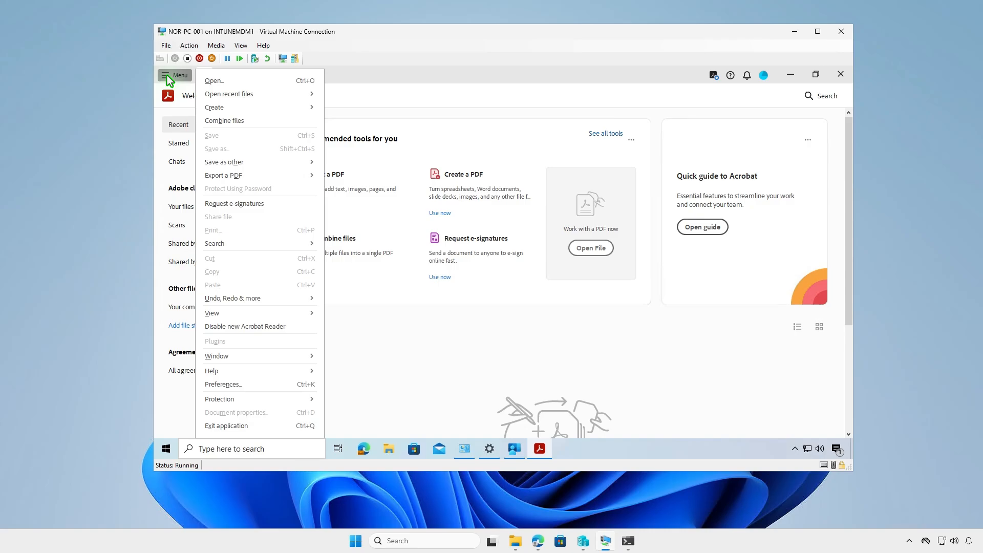
pyautogui.moveTo(258, 375)
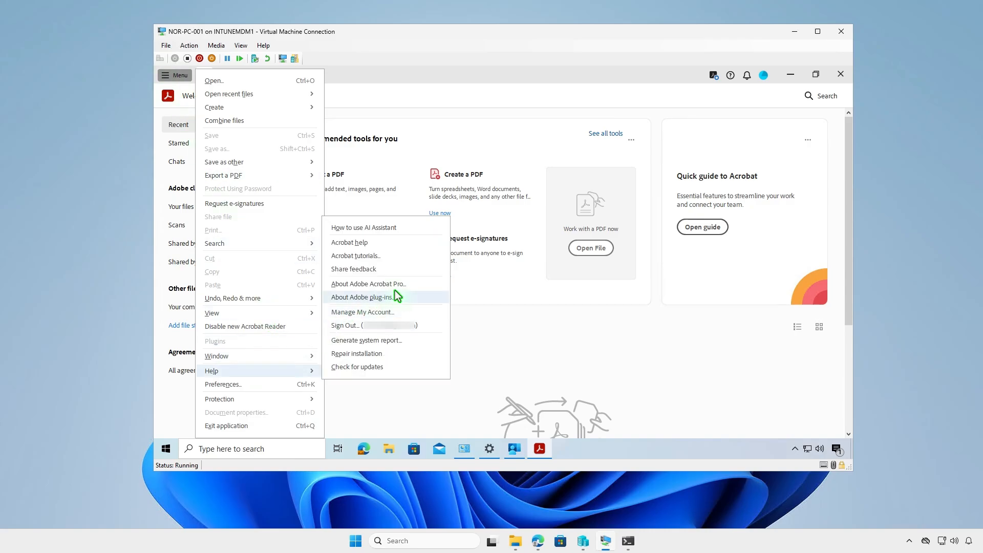
pyautogui.click(419, 286)
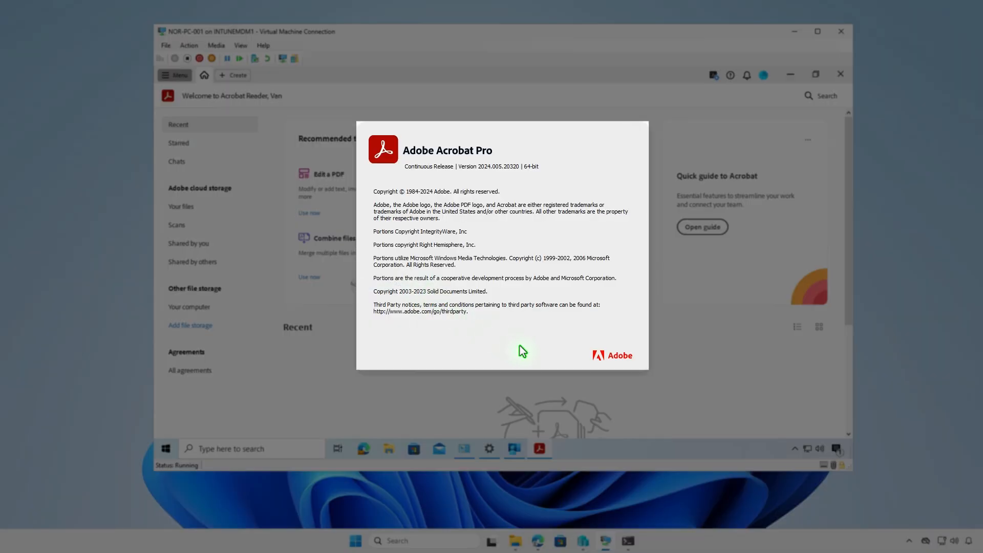